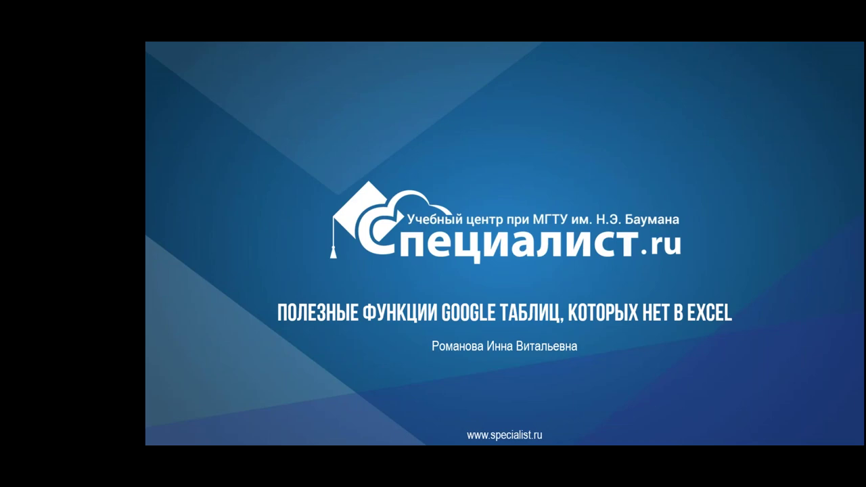
Advance the slide show past the instructor profile to slide 3, the course programme.
left_click(498, 245)
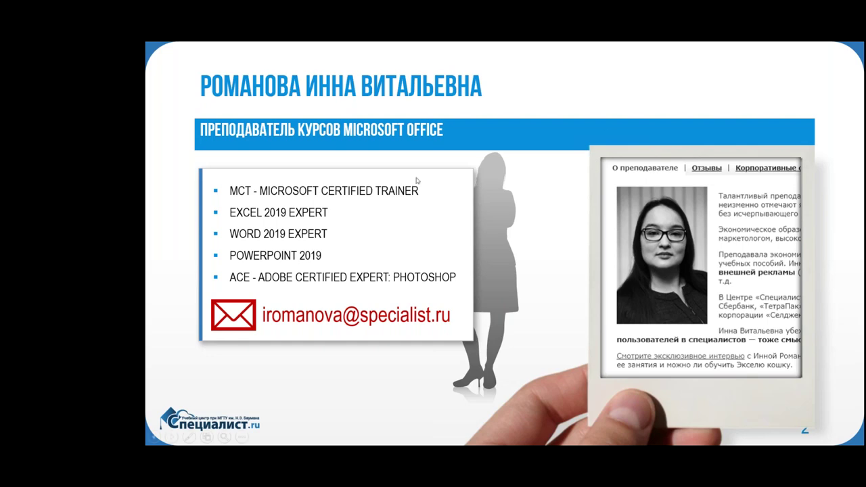
left_click(522, 225)
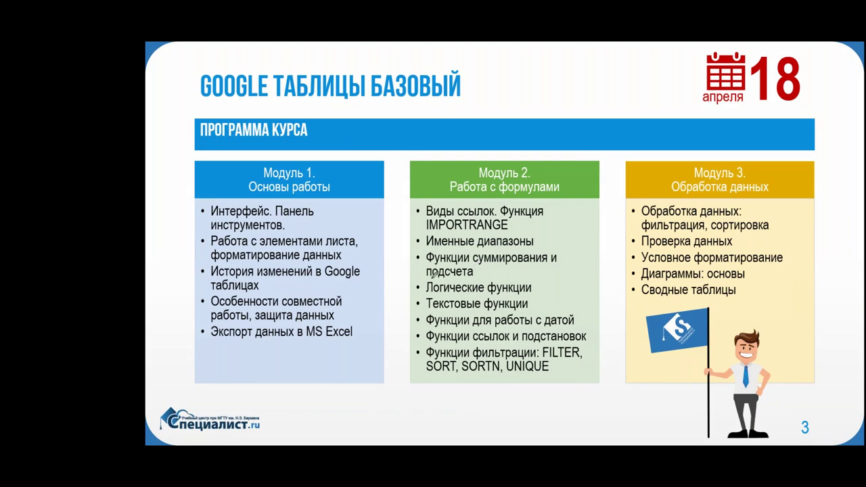
left_click_drag(418, 277, 425, 278)
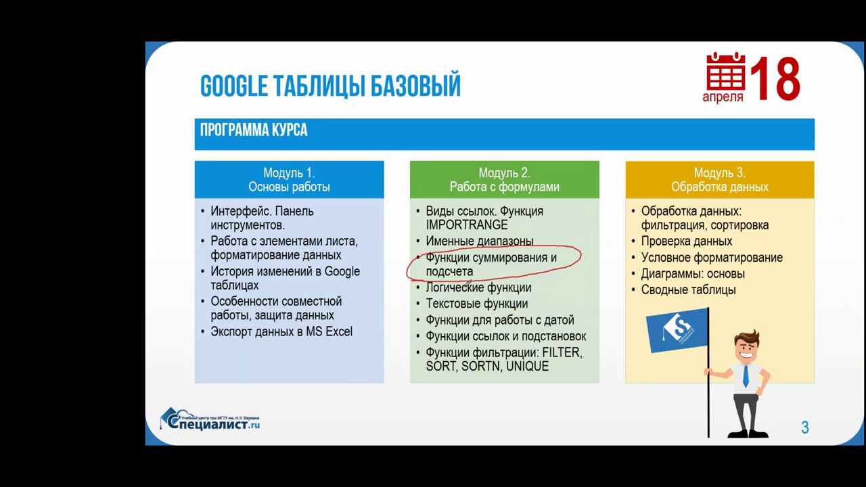
mouse_move(543, 277)
left_mouse_down()
mouse_move(405, 280)
mouse_move(476, 299)
mouse_move(552, 283)
left_mouse_up()
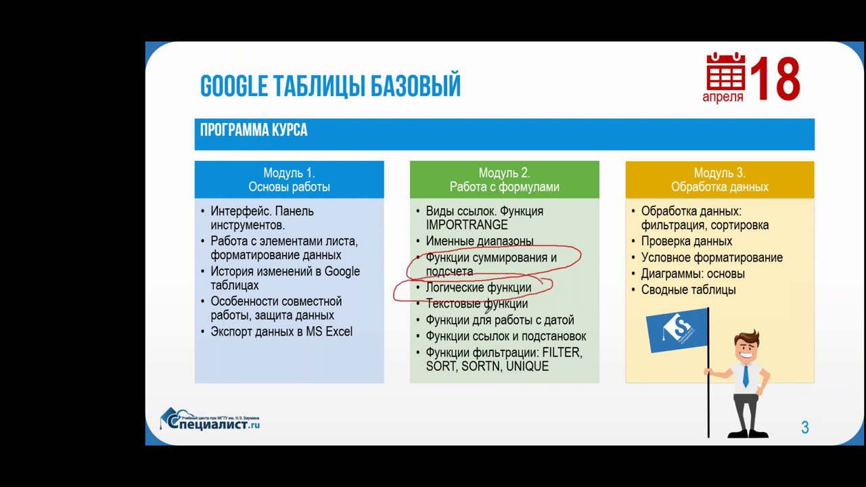
mouse_move(538, 299)
left_mouse_down()
mouse_move(486, 290)
mouse_move(414, 311)
mouse_move(544, 305)
mouse_move(574, 324)
mouse_move(410, 322)
mouse_move(599, 331)
mouse_move(400, 334)
mouse_move(523, 348)
mouse_move(586, 326)
left_mouse_up()
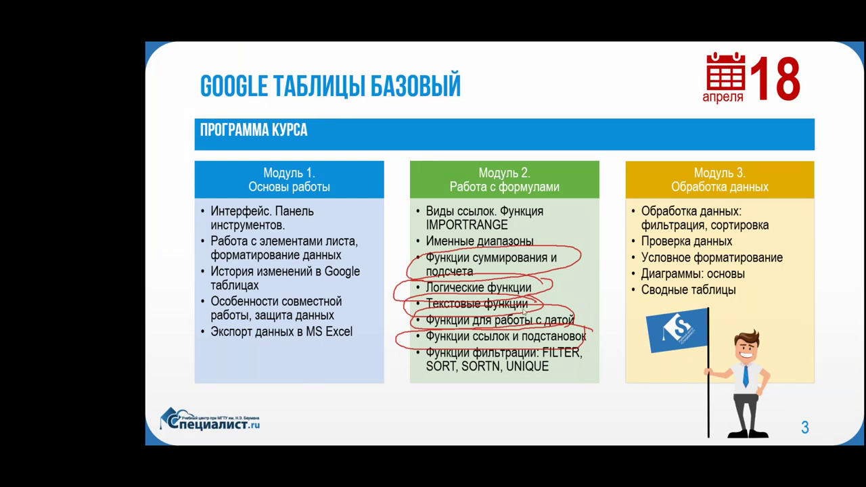
key("e")
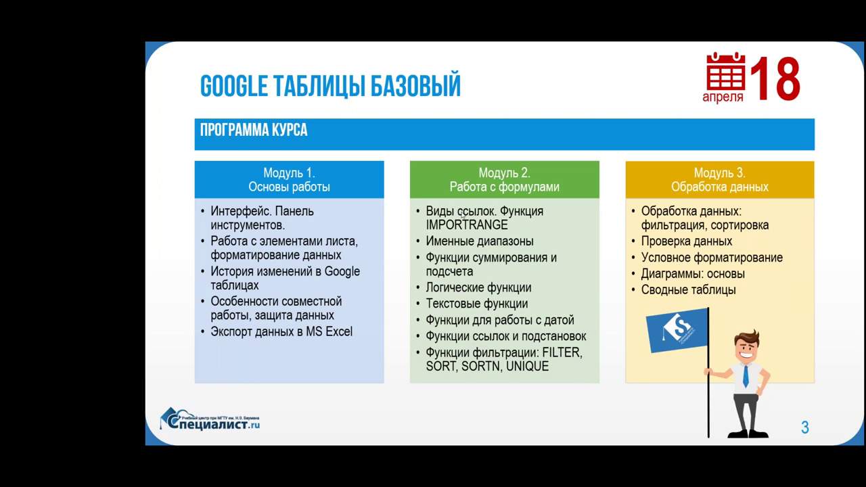
Circle 'SORT, SORTN' in the programme, then advance through the seminar overview to the SORT syntax slide.
left_click(403, 283)
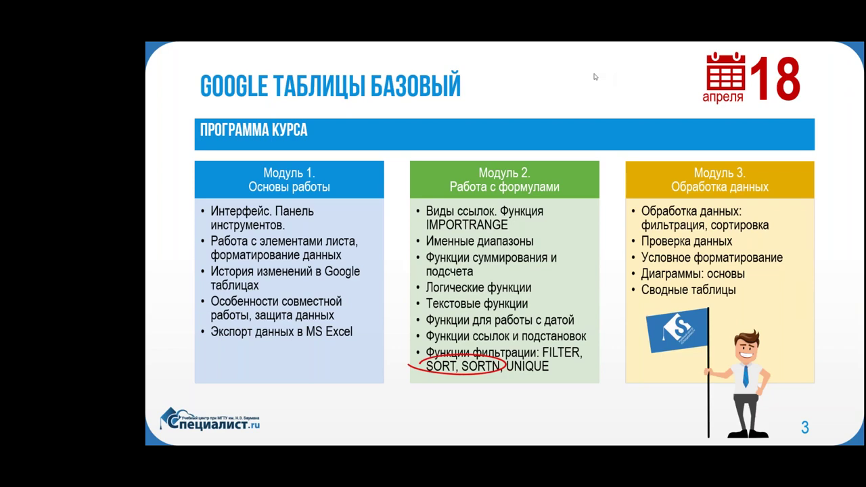
left_click(525, 95)
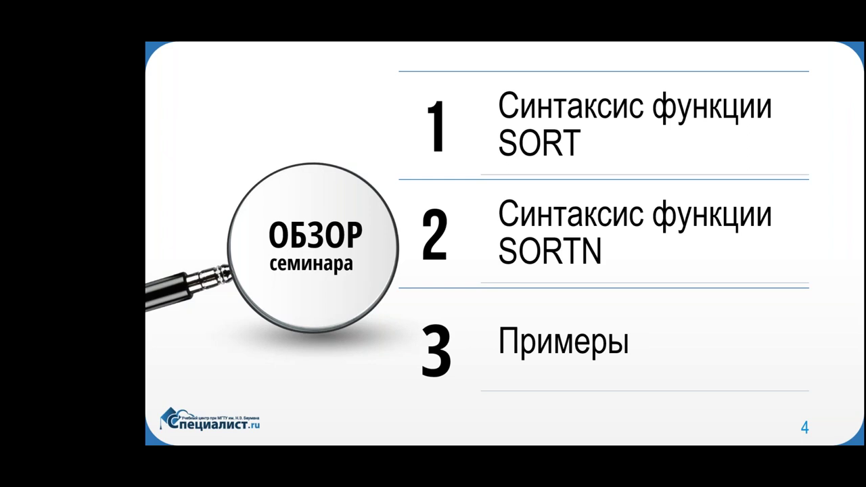
left_click(341, 88)
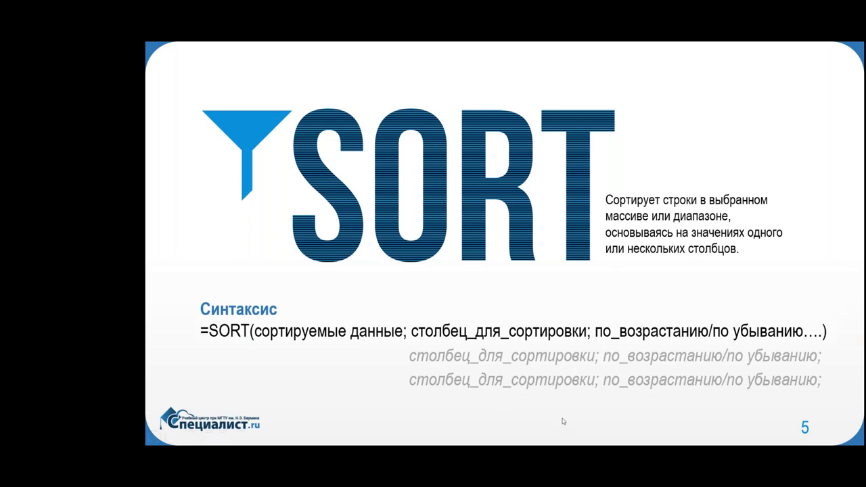
Annotate the SORT syntax: circle the data and sort-column arguments, jotting example column numbers.
mouse_move(294, 316)
left_mouse_down()
mouse_move(402, 344)
mouse_move(305, 305)
mouse_move(258, 360)
left_mouse_up()
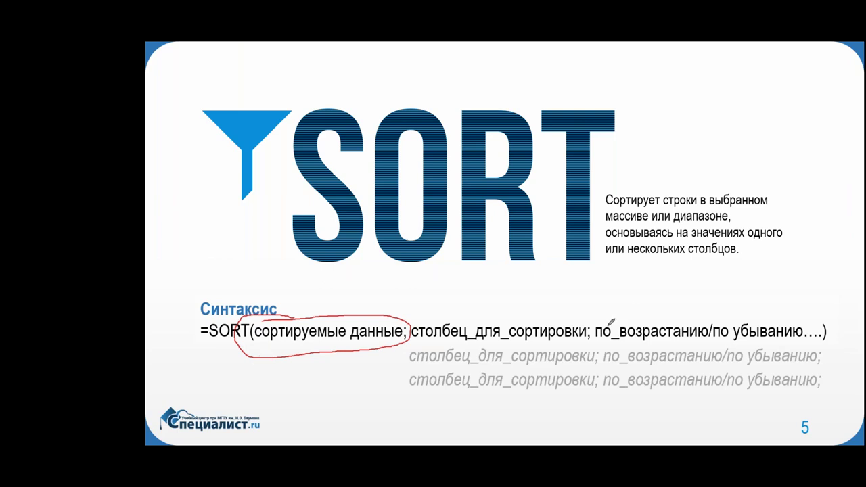
left_click_drag(449, 314, 461, 298)
mouse_move(473, 299)
left_mouse_down()
mouse_move(466, 315)
mouse_move(518, 306)
mouse_move(511, 315)
left_mouse_up()
mouse_move(593, 320)
left_mouse_down()
mouse_move(586, 342)
mouse_move(466, 312)
mouse_move(403, 333)
mouse_move(596, 337)
left_mouse_up()
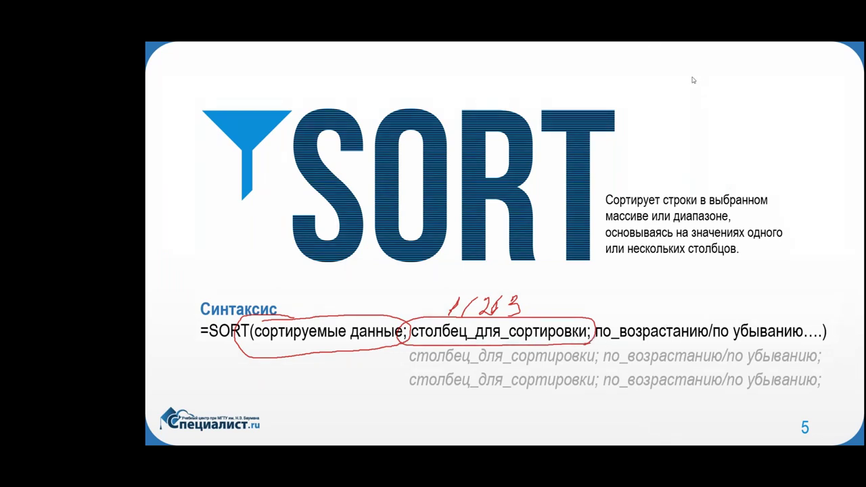
Mark the sort-order argument with true/false, then erase all ink and advance to the source table slide.
mouse_move(816, 328)
left_mouse_down()
mouse_move(785, 334)
mouse_move(819, 327)
left_mouse_up()
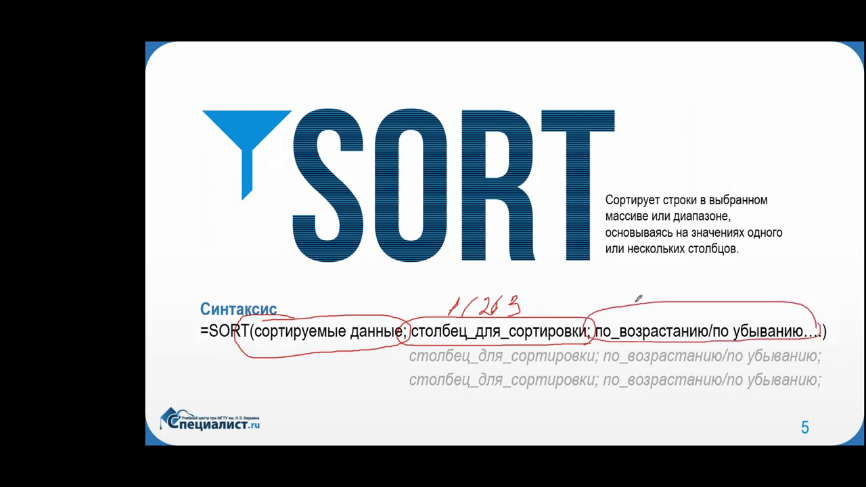
mouse_move(629, 278)
left_mouse_down()
mouse_move(619, 287)
mouse_move(681, 265)
mouse_move(701, 274)
mouse_move(701, 302)
mouse_move(731, 263)
mouse_move(722, 307)
left_mouse_up()
left_click_drag(742, 274, 757, 302)
mouse_move(778, 271)
left_mouse_down()
mouse_move(758, 297)
mouse_move(784, 283)
mouse_move(802, 290)
left_mouse_up()
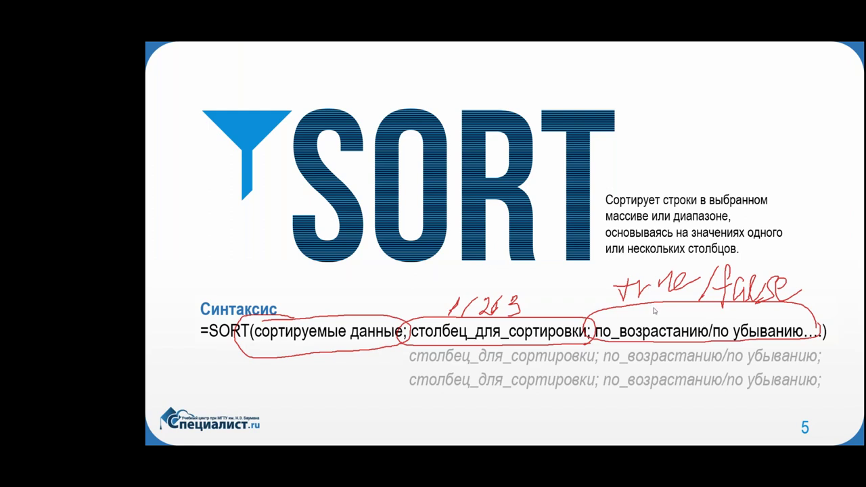
key("e")
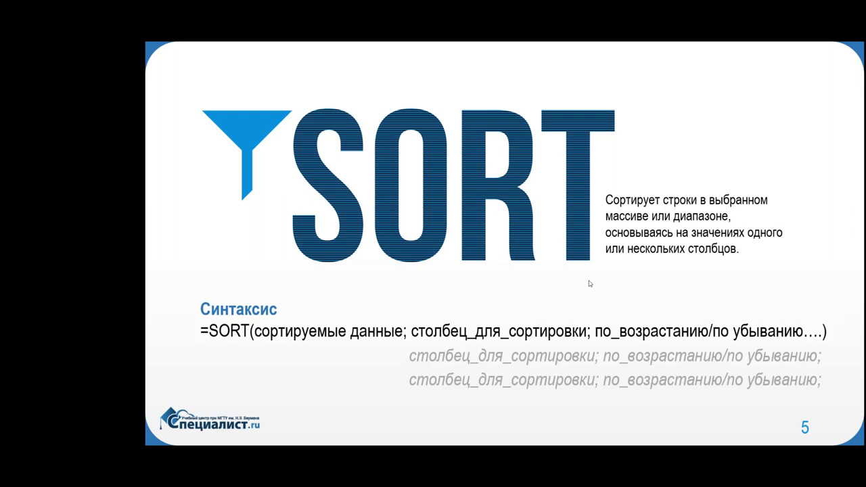
mouse_move(288, 359)
left_click(426, 366)
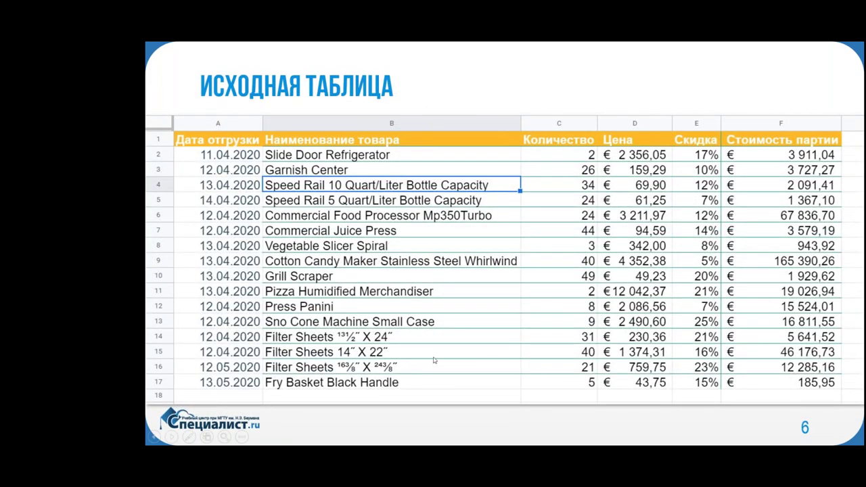
Exit the slide show and minimize PowerPoint to reveal the desktop.
key("Escape")
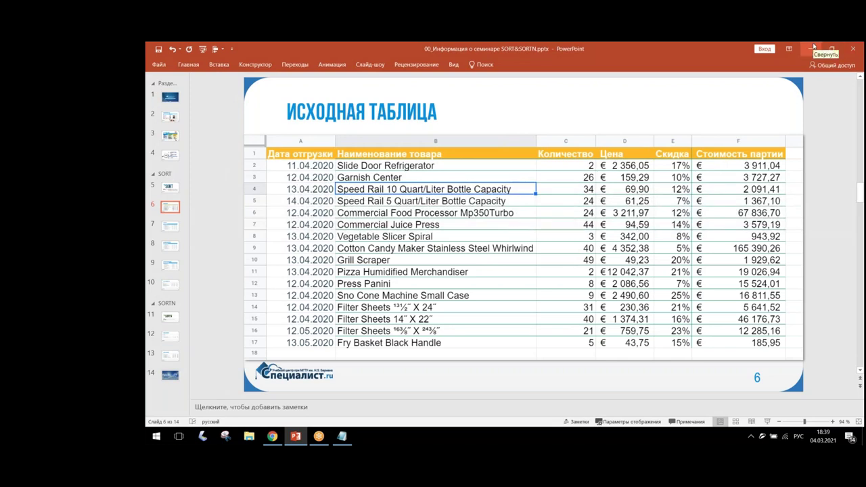
left_click(814, 47)
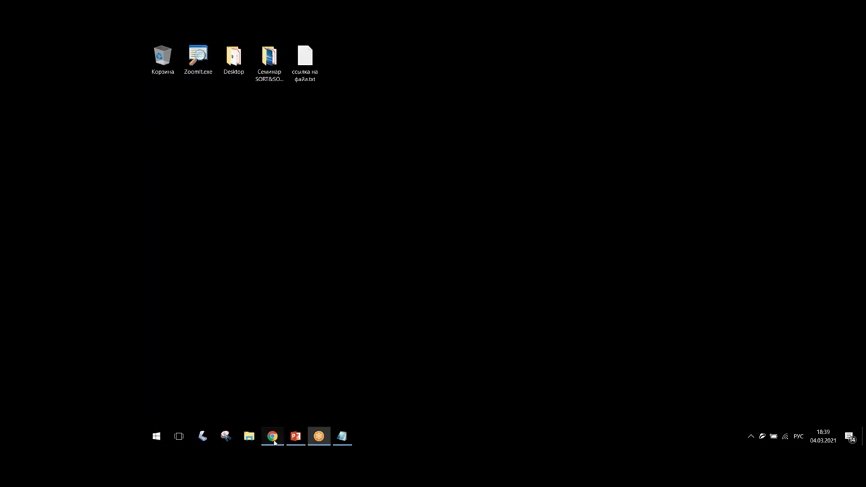
Bring Chrome forward and go to the Google Sheets home page listing recent spreadsheets.
left_click(272, 437)
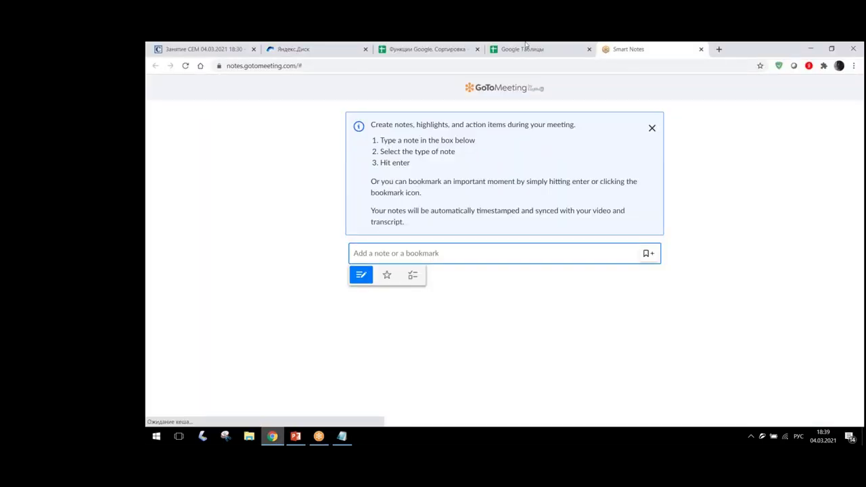
left_click(526, 44)
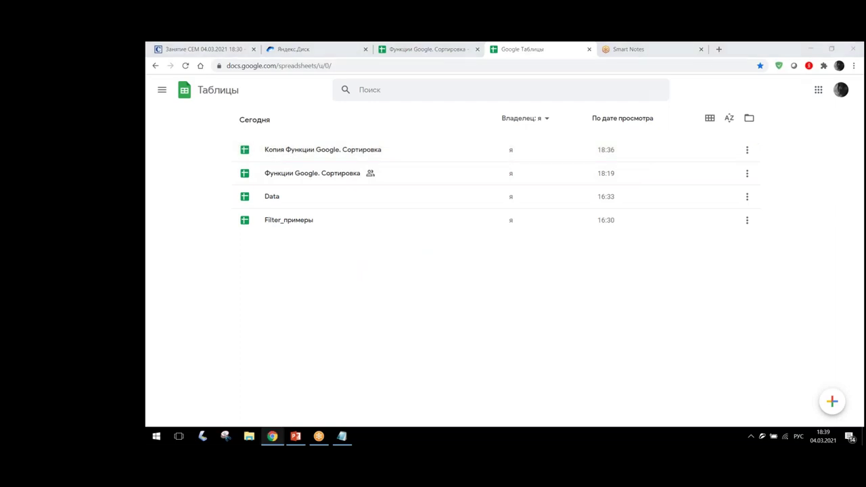
left_click(429, 52)
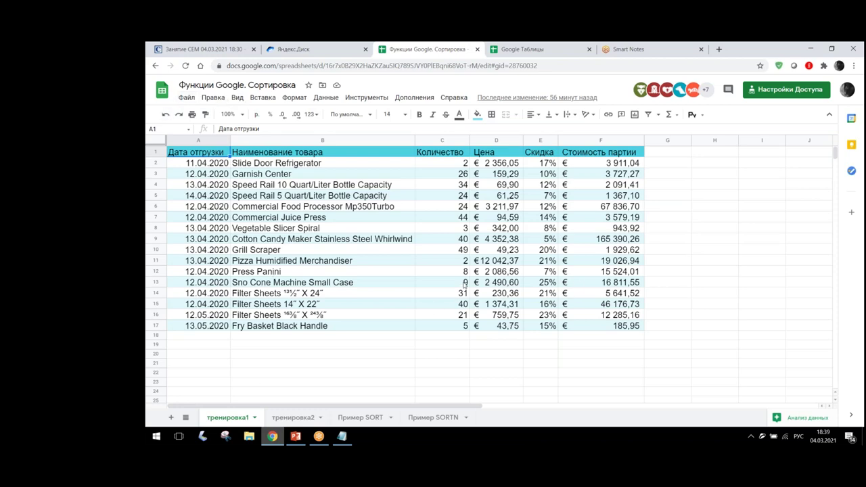
scroll(444, 304, "down", 1)
scroll(444, 304, "up", 1)
left_click(185, 100)
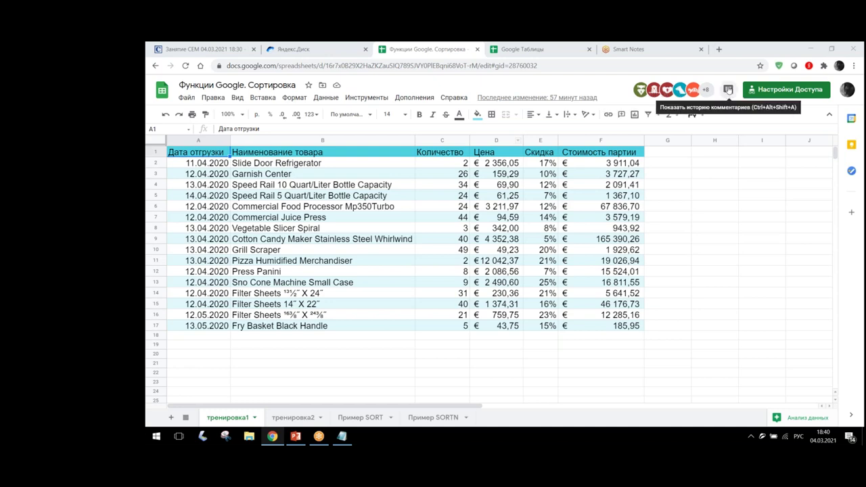
left_click(728, 89)
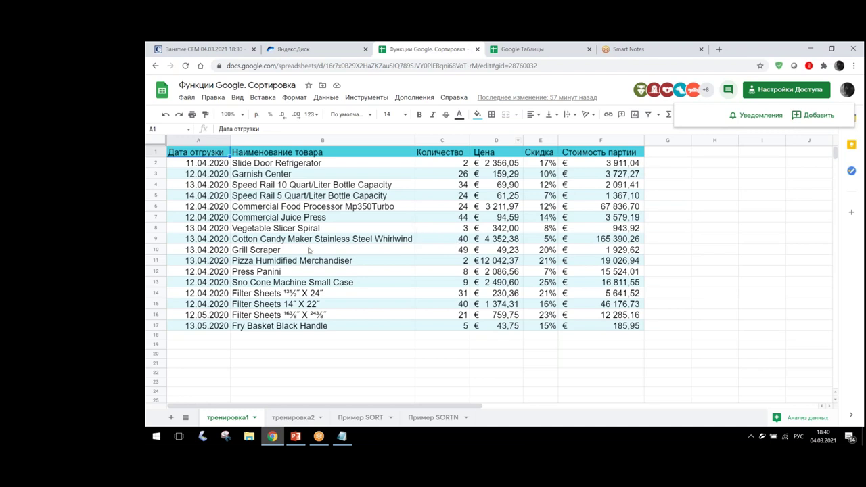
left_click(309, 250)
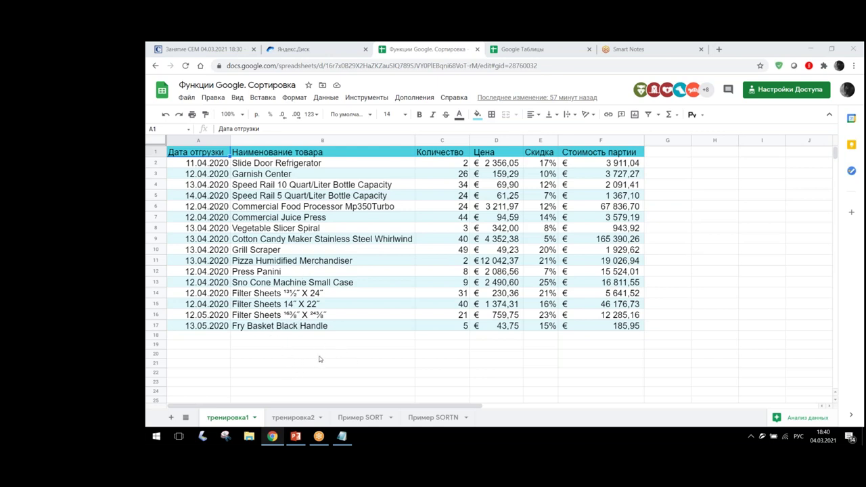
left_click(209, 346)
left_click(207, 358)
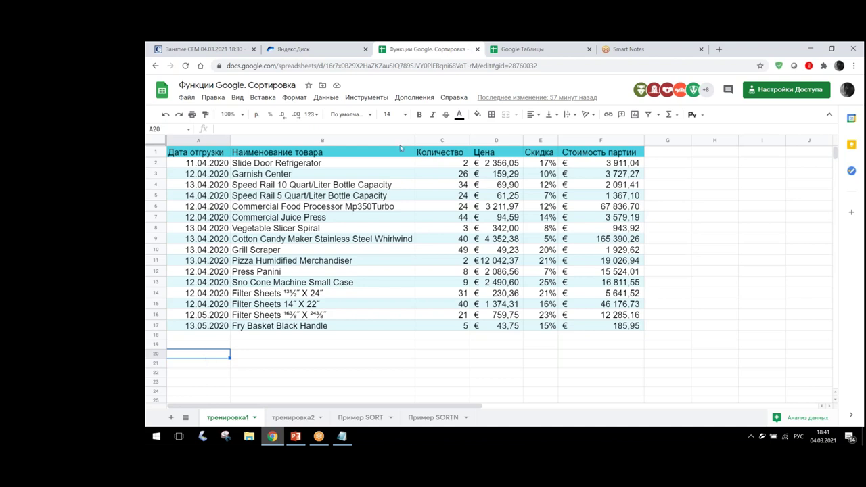
Browse the File and Edit menus without choosing anything, then select cell A20.
left_click(188, 98)
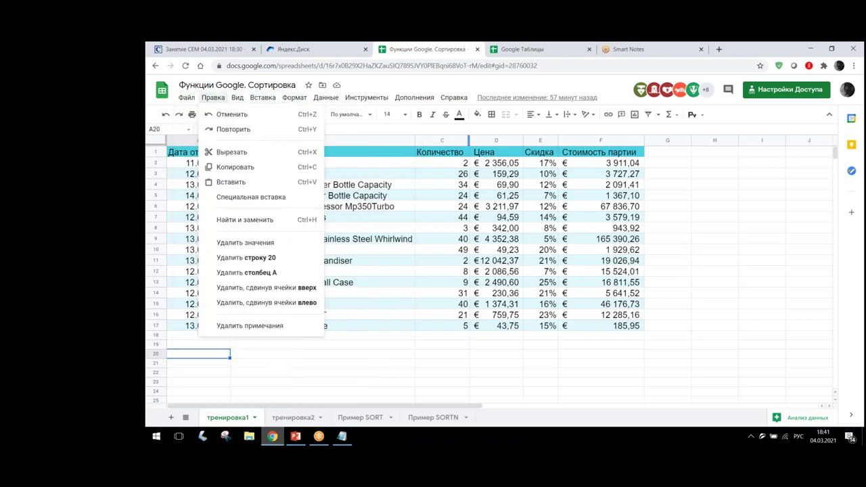
left_click(207, 359)
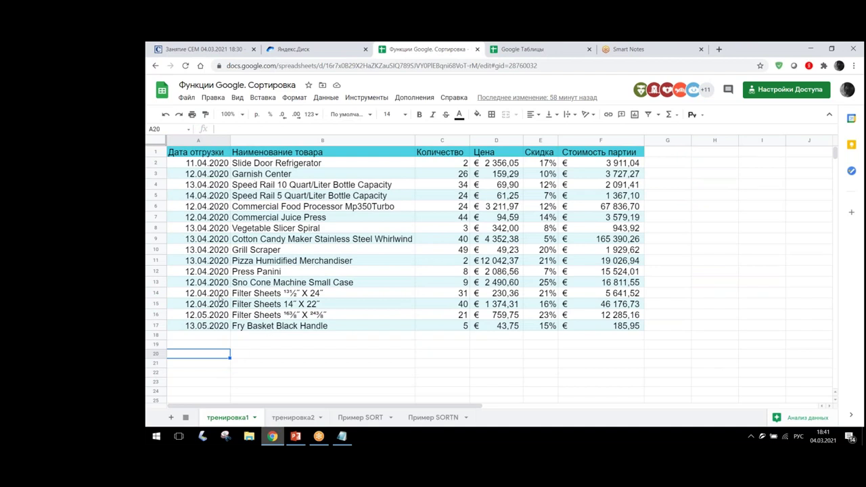
left_click(211, 99)
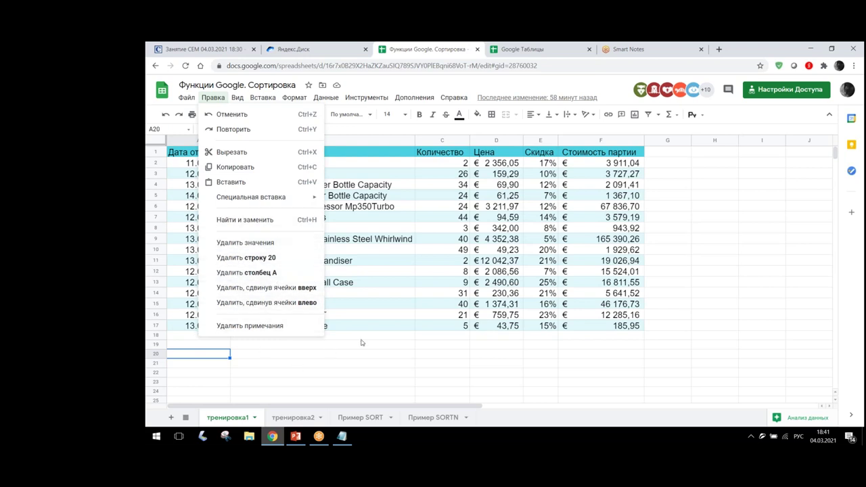
left_click(303, 359)
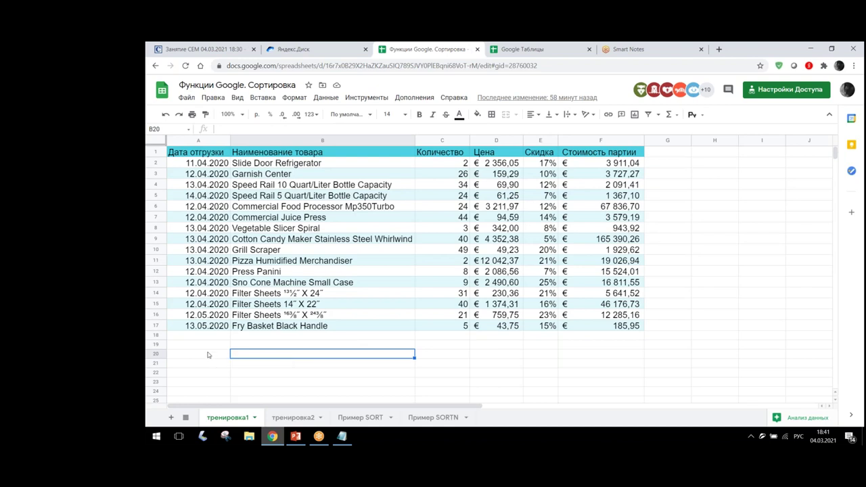
left_click(208, 355)
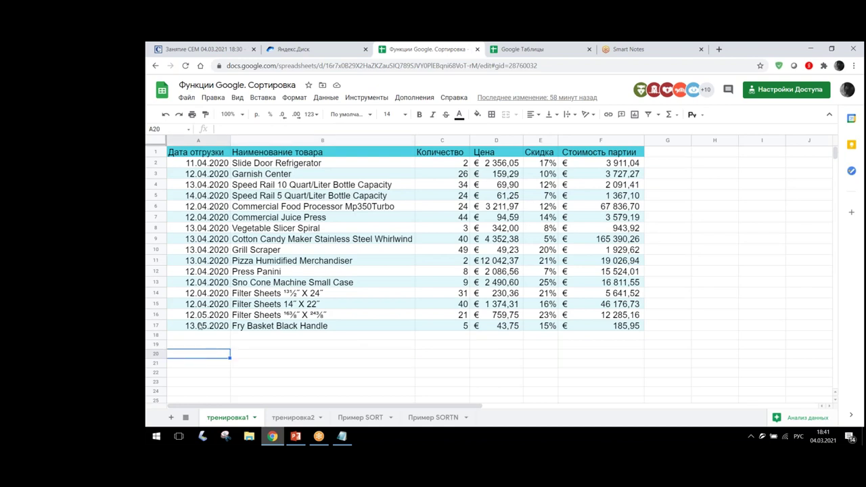
scroll(192, 343, "down", 1)
scroll(192, 343, "down", 1)
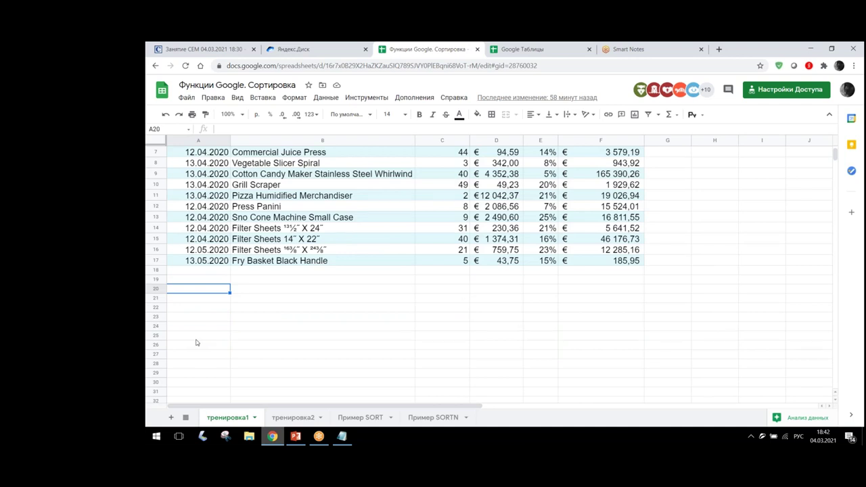
key("alt+shift")
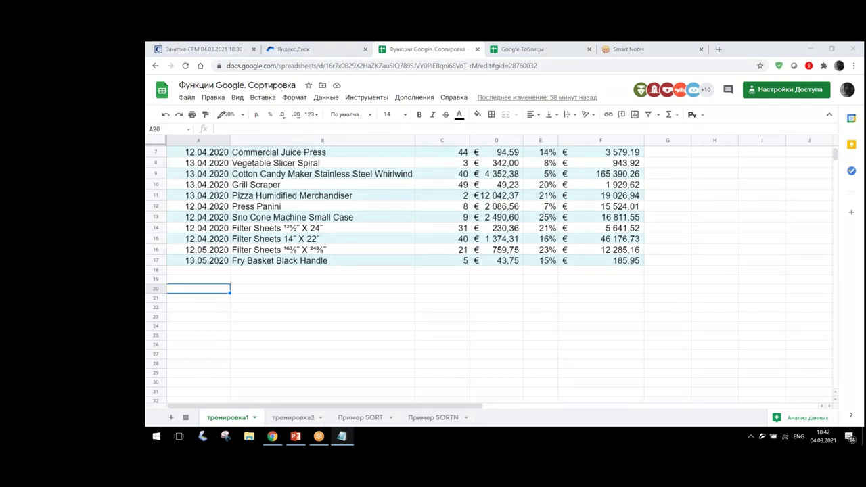
mouse_move(221, 117)
left_mouse_down()
mouse_move(657, 113)
mouse_move(204, 117)
left_mouse_up()
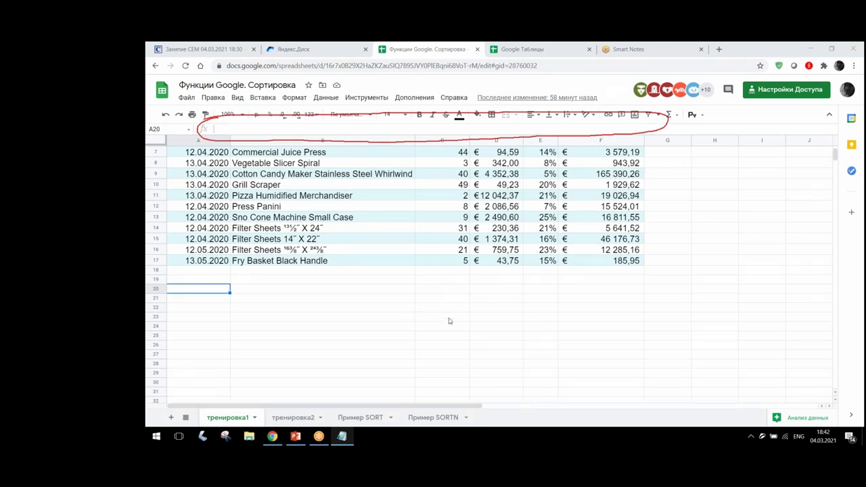
left_click(196, 292)
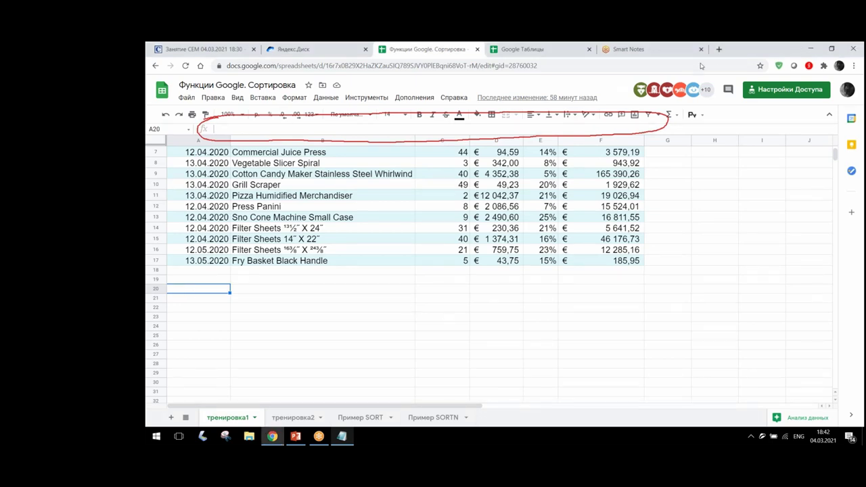
left_click(695, 76)
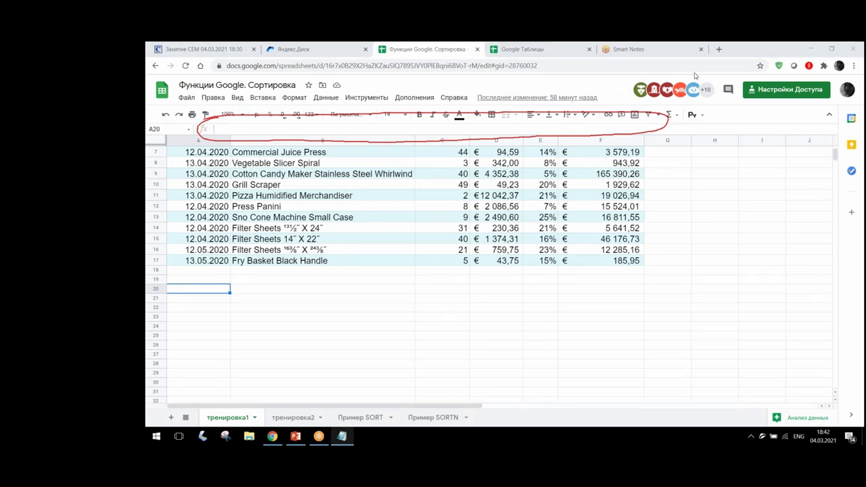
left_click(830, 118)
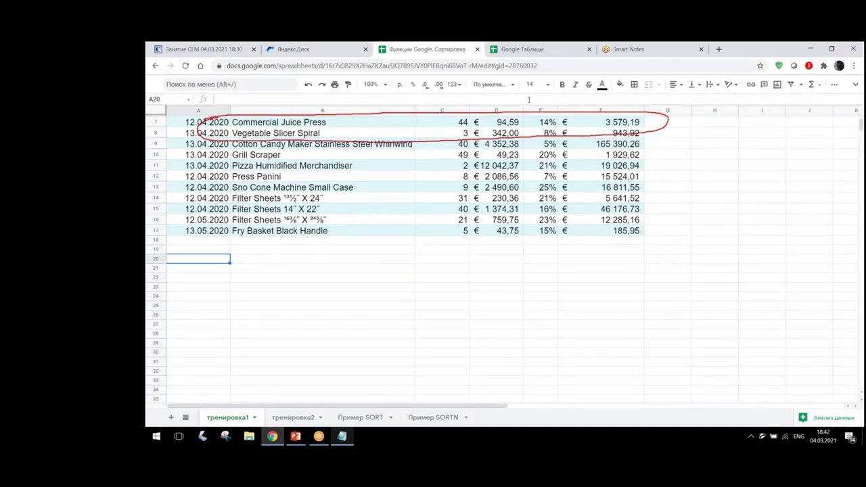
left_click_drag(530, 107, 533, 146)
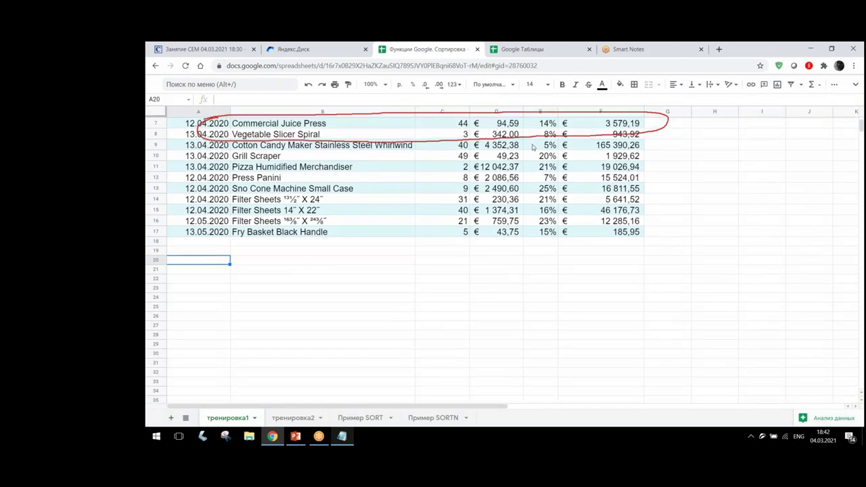
left_click(856, 86)
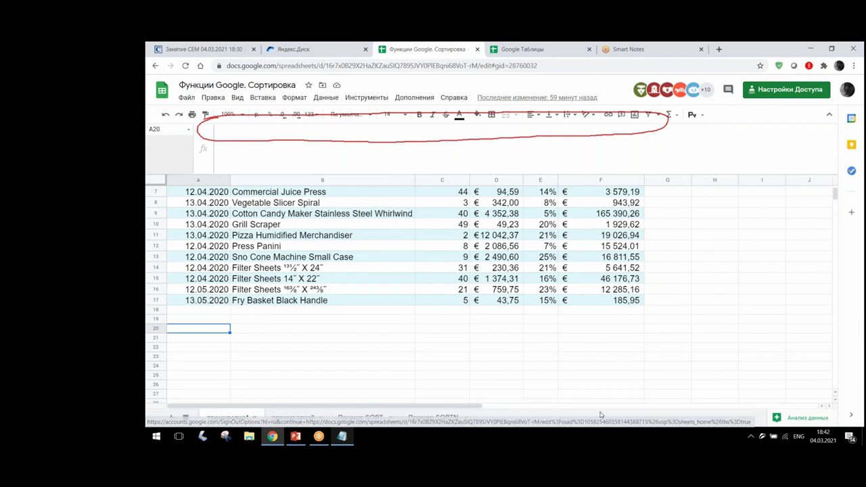
key("Escape")
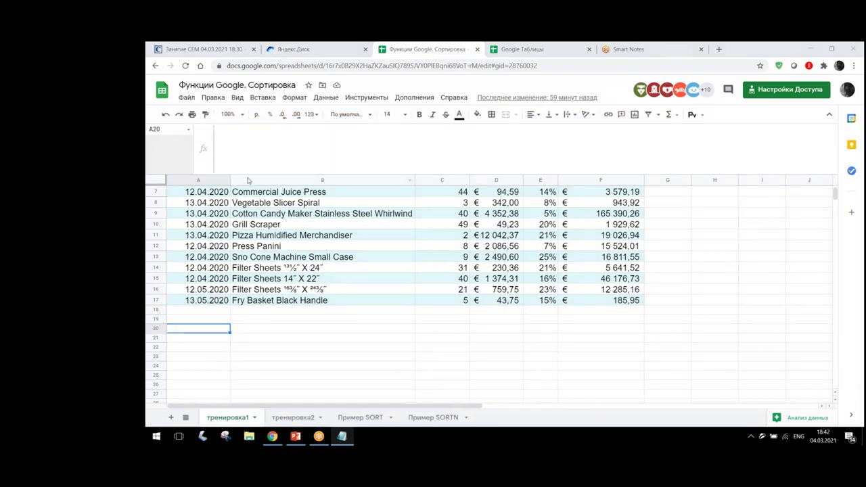
left_click(249, 166)
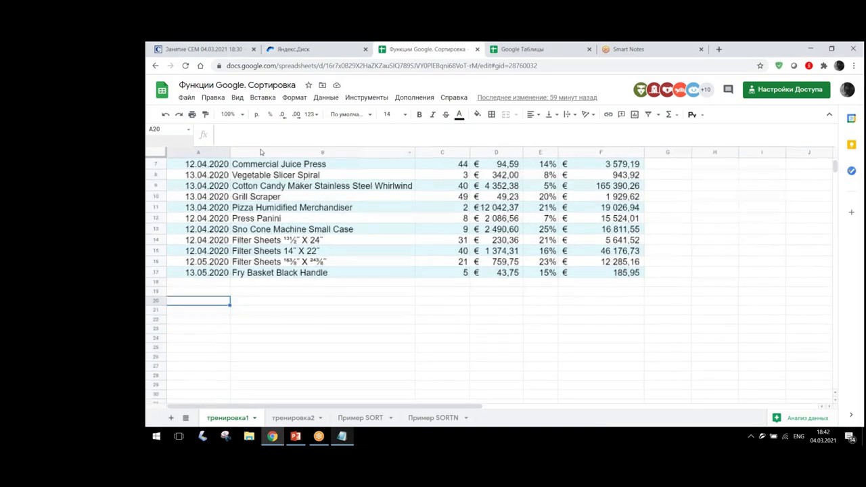
left_click(260, 340)
Type =sor in A20, compare the SORTN and SORT suggestions, and accept SORT.
left_click(206, 305)
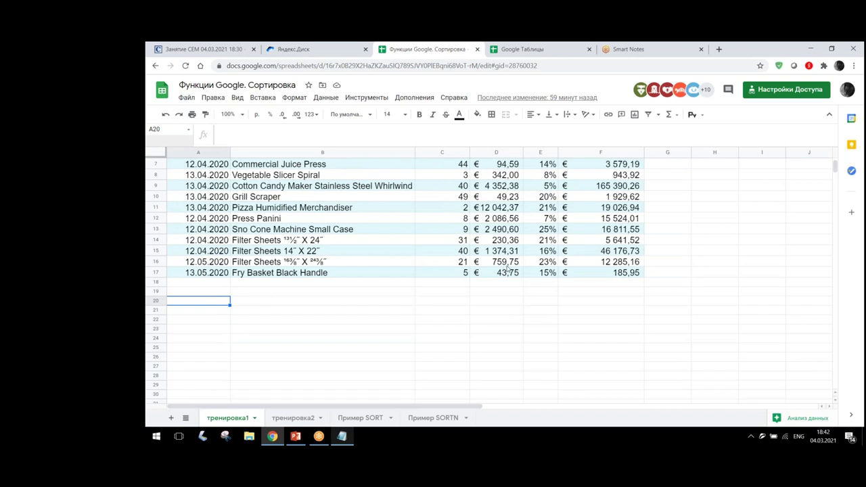
type("=")
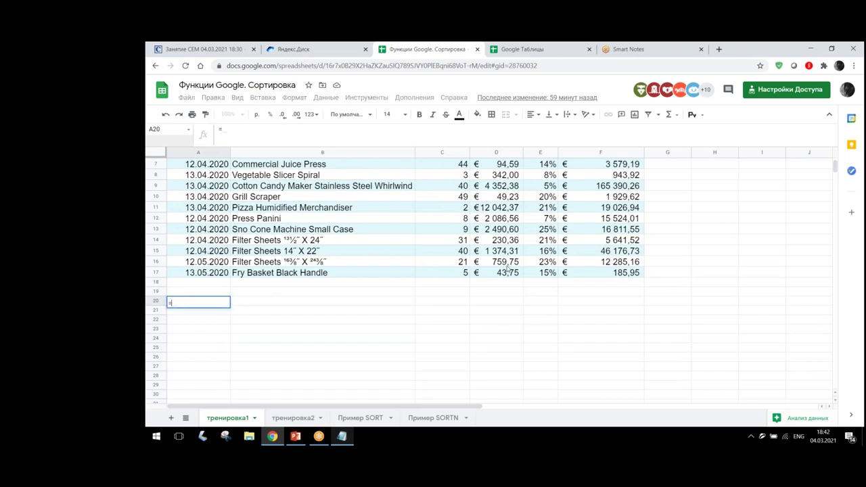
type("sor")
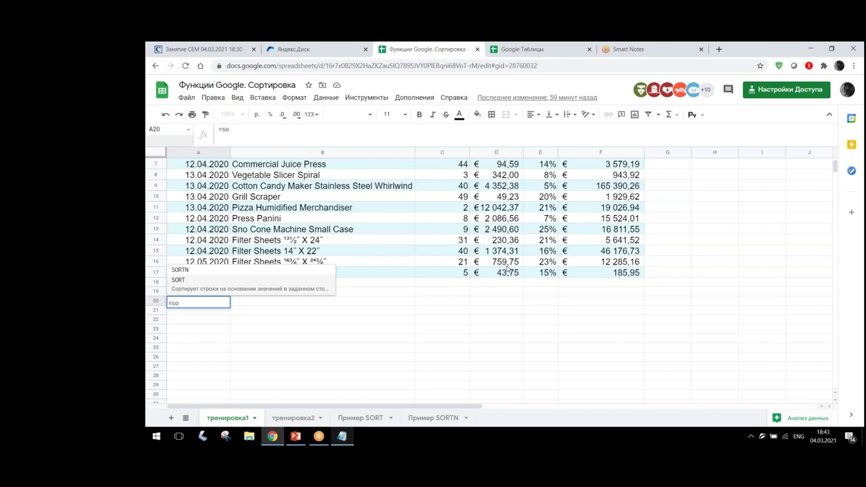
key("Up")
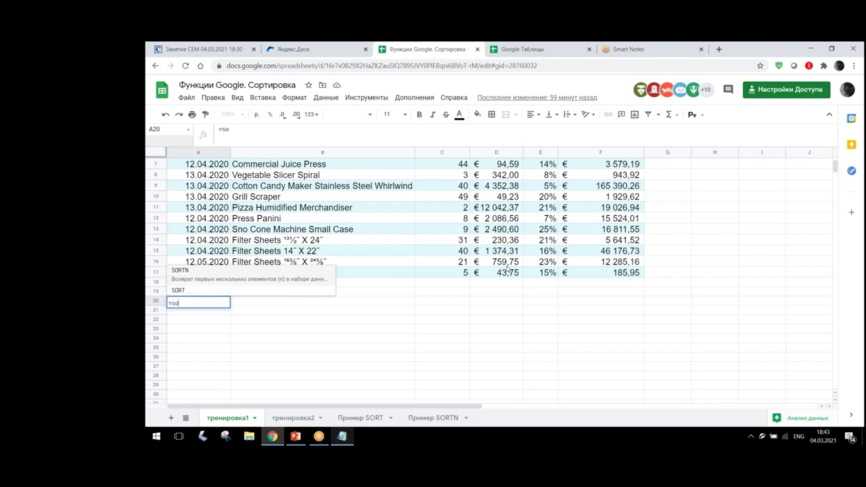
key("Down")
key("Up")
key("Down")
left_click(199, 289)
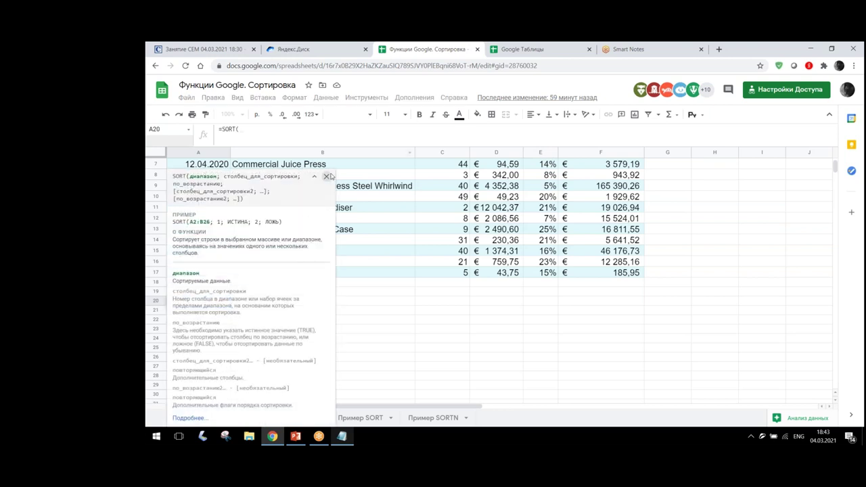
left_click(326, 176)
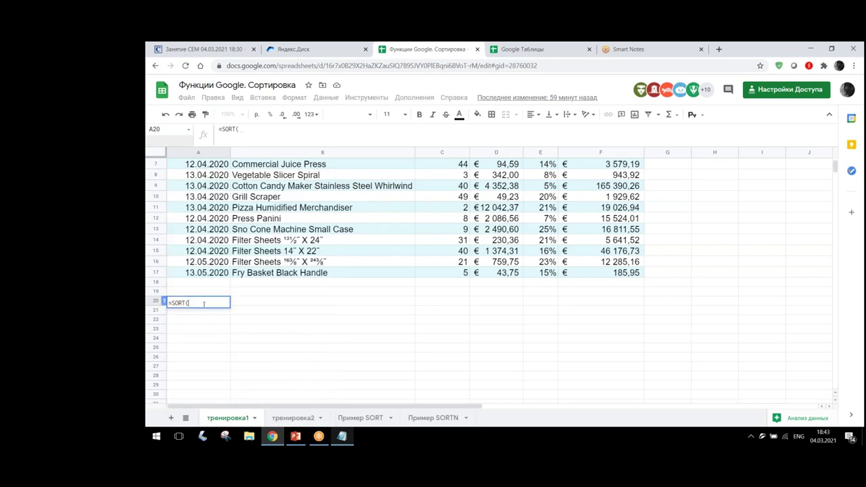
key("BackSpace")
key("BackSpace")
key("BackSpace")
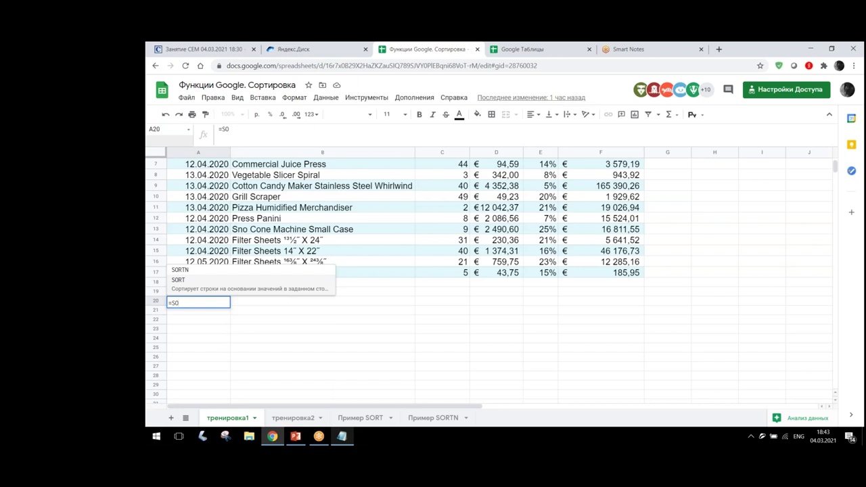
Complete =SORT( in A20 and toggle the SORT help between short syntax and full details.
type("RT(")
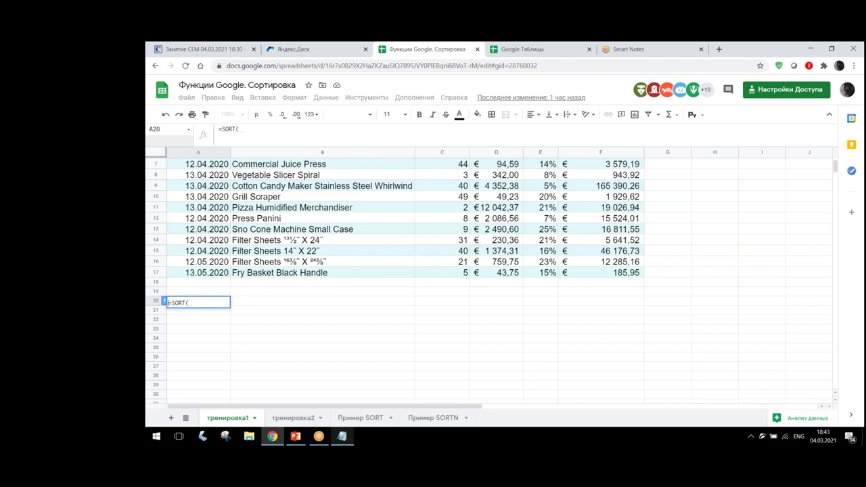
key("shift+F1")
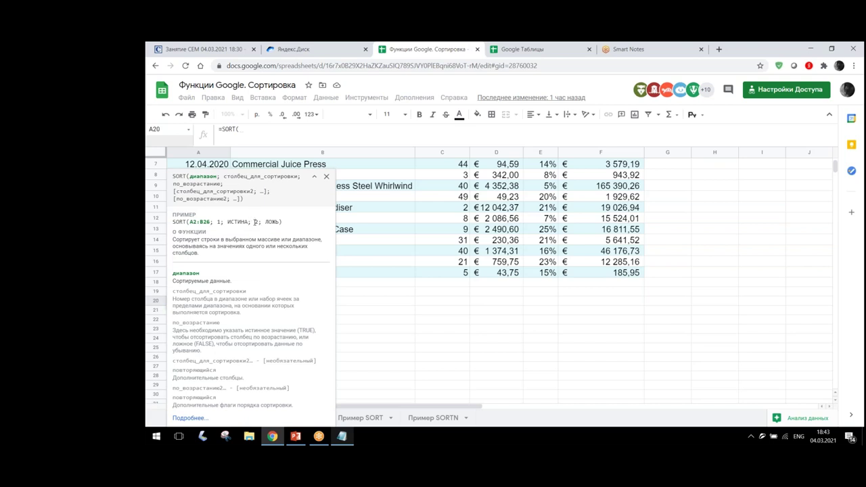
key("F1")
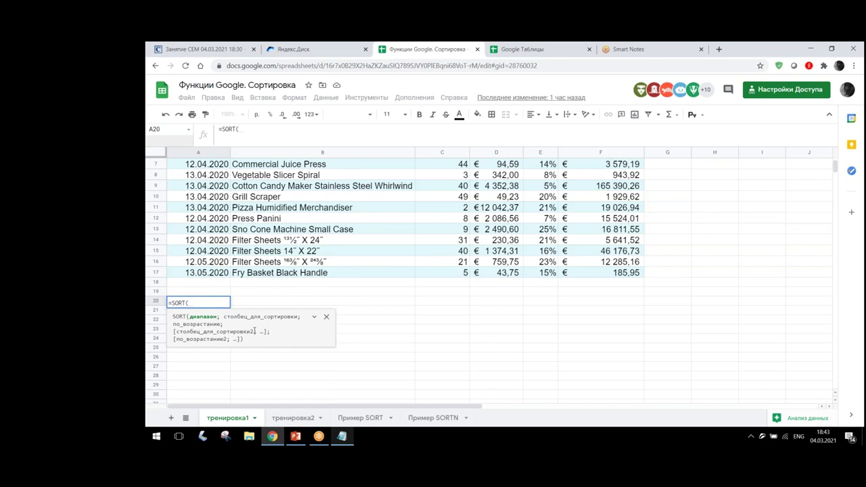
left_click(255, 330)
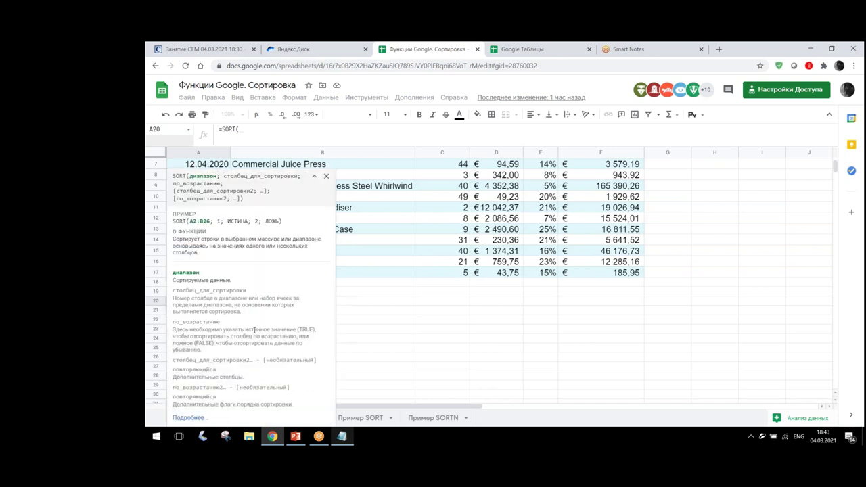
left_click(195, 303)
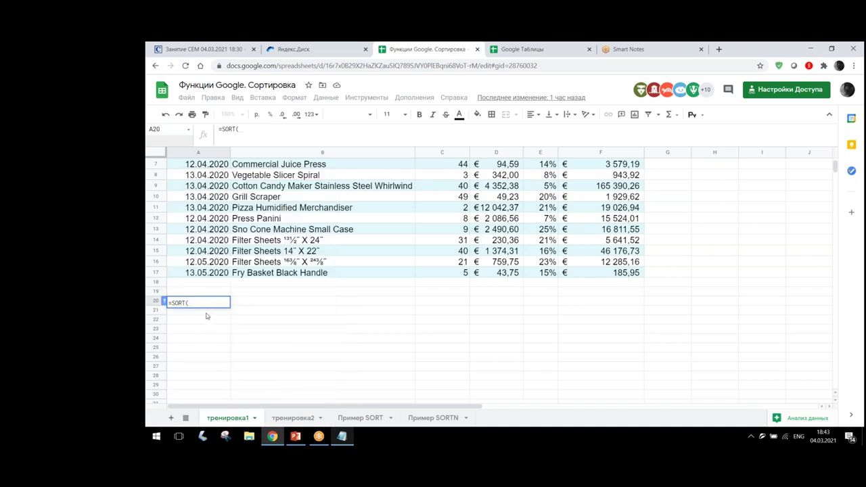
Reopen the SORT help, expand and collapse it a few more times, then close it.
left_click(163, 300)
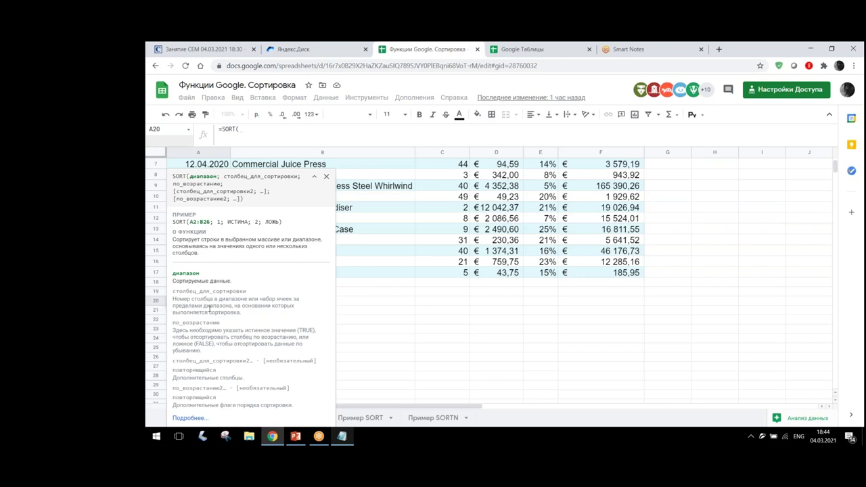
key("F1")
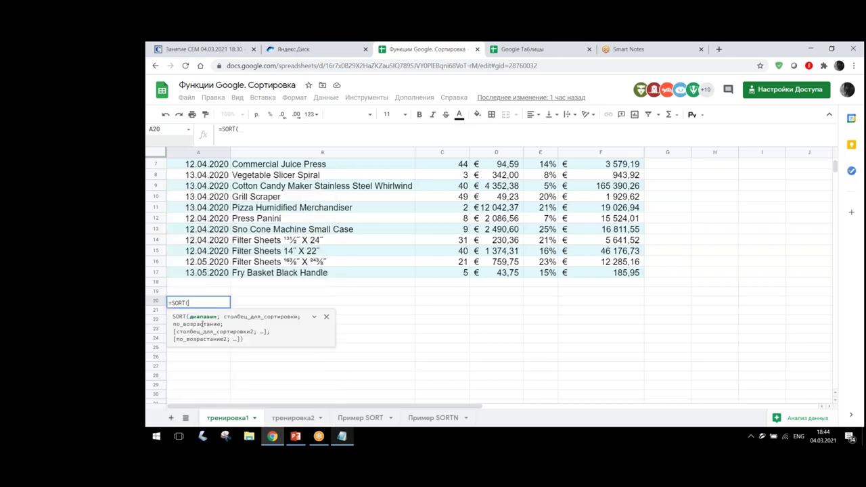
left_click(202, 324)
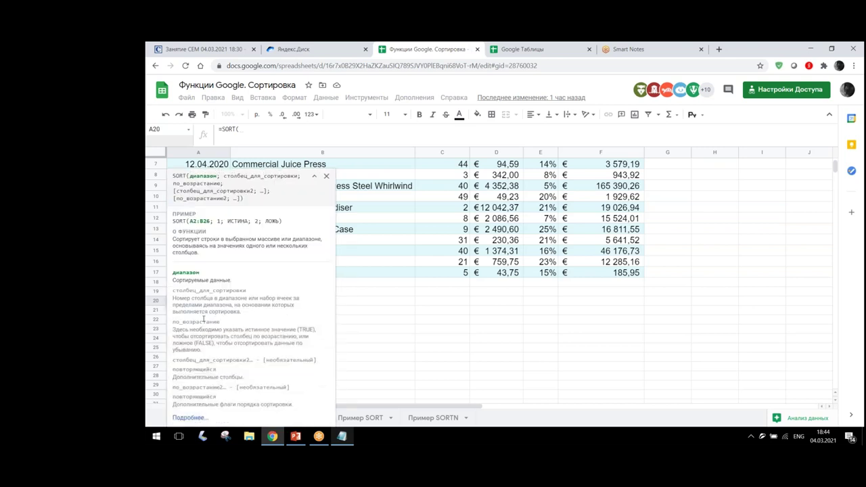
key("F1")
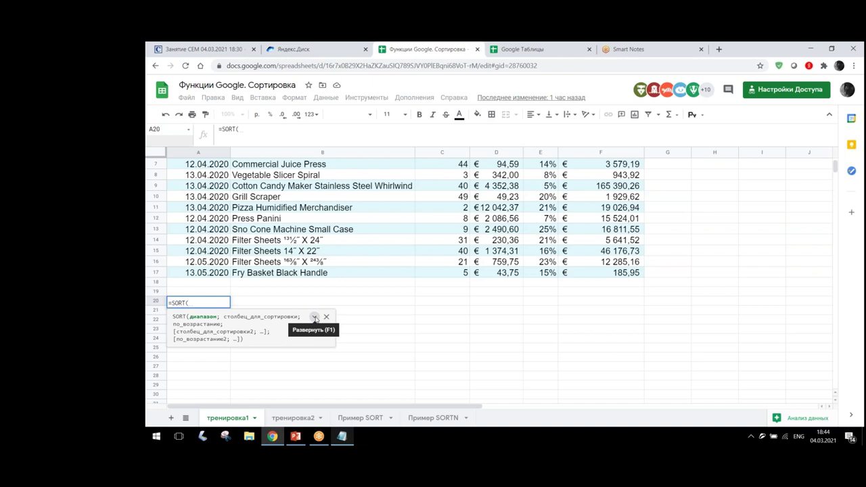
left_click(314, 317)
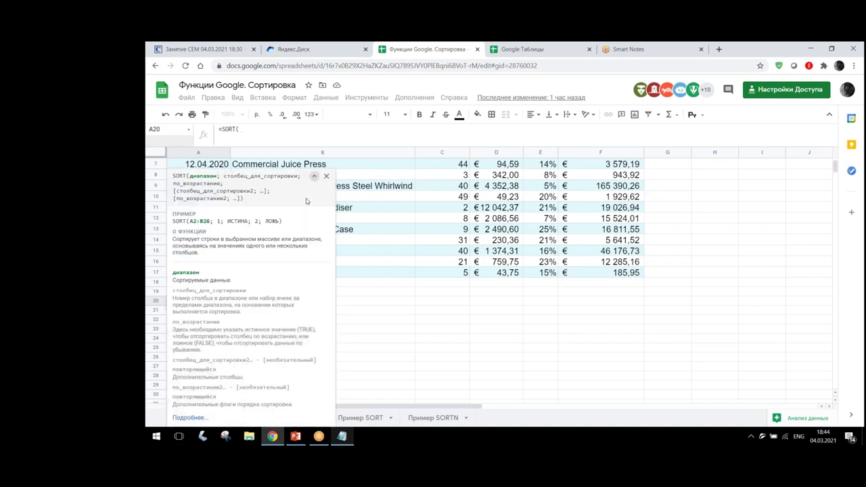
left_click(315, 178)
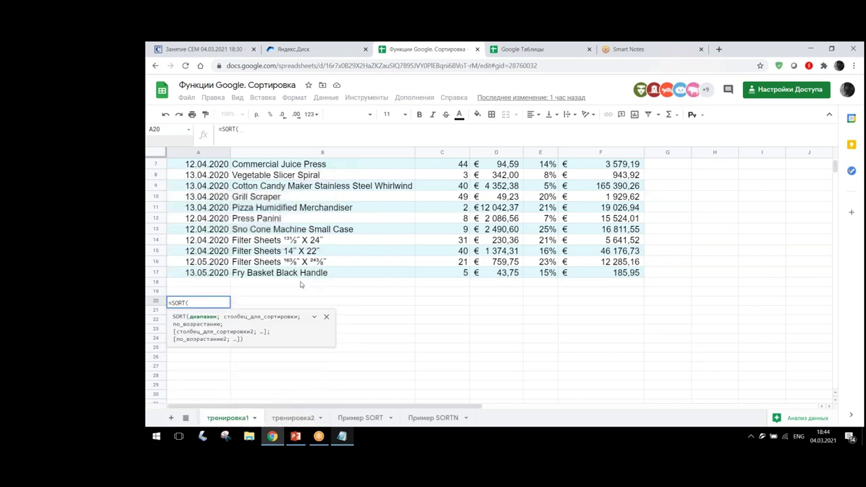
left_click(326, 317)
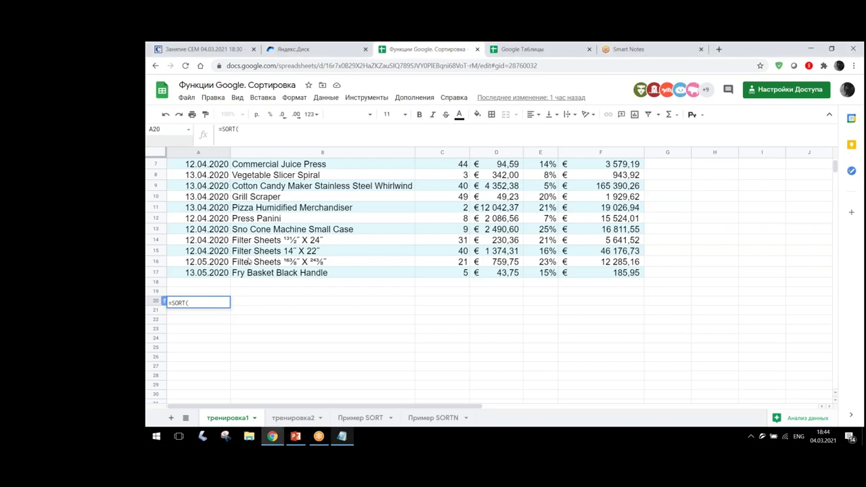
Select A2:F17 as the SORT range and add a semicolon separator.
scroll(250, 261, "up", 2)
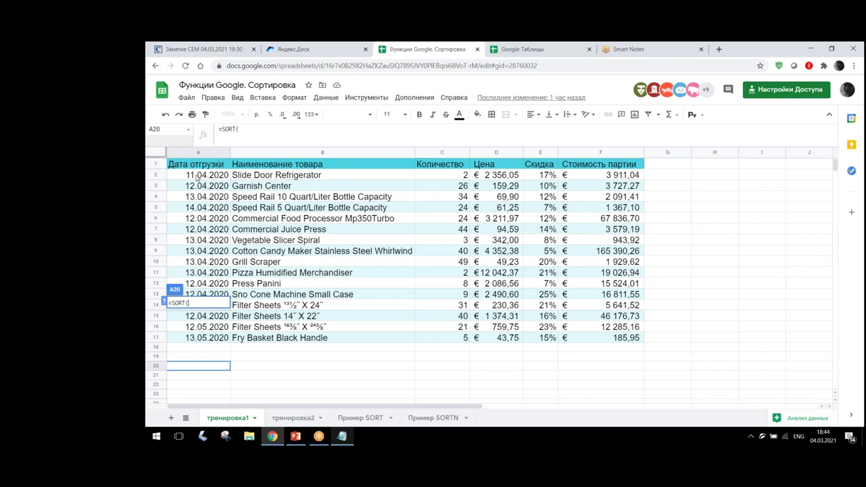
mouse_move(199, 174)
left_mouse_down()
mouse_move(628, 349)
mouse_move(628, 341)
left_mouse_up()
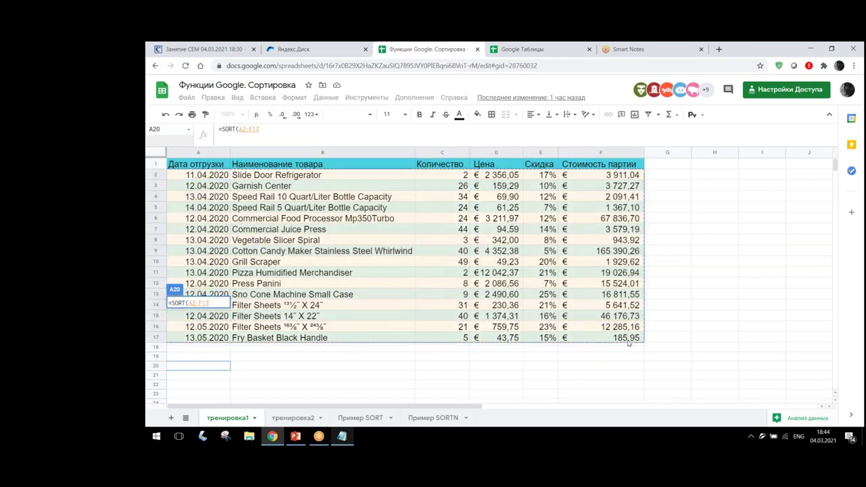
type(";")
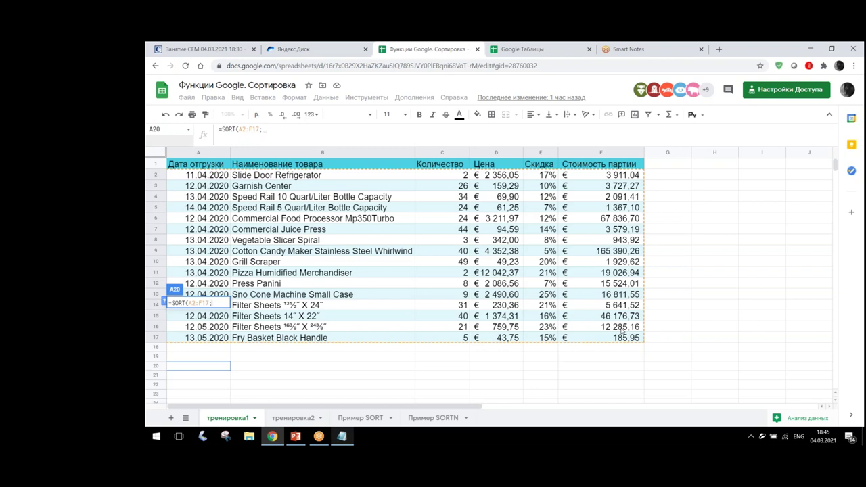
Complete and enter =SORT(A2:F17;1;true), sorting the shipments ascending by date column 1.
type("1")
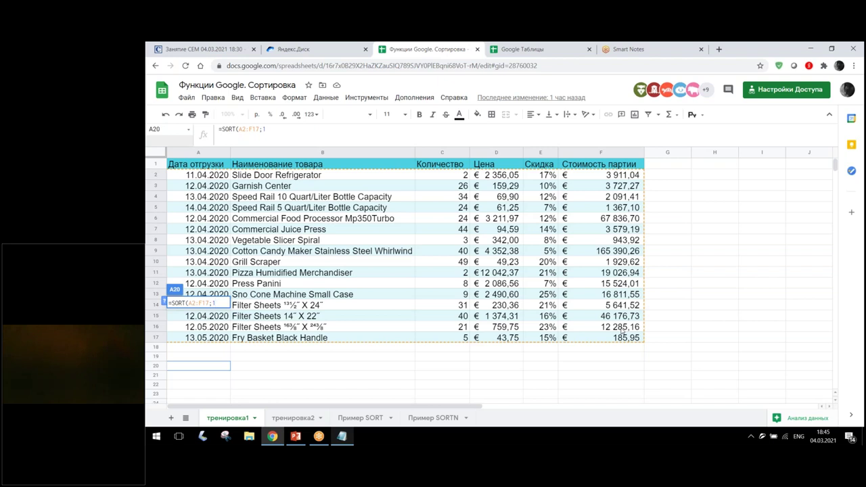
type(";")
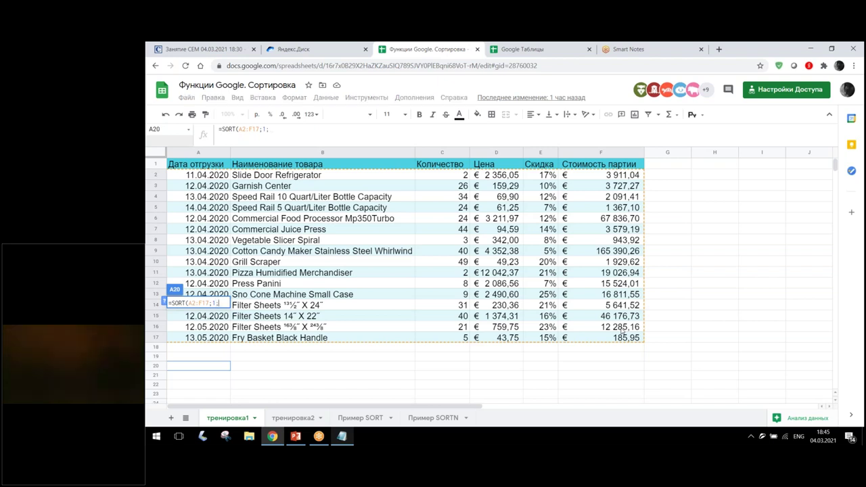
type("true")
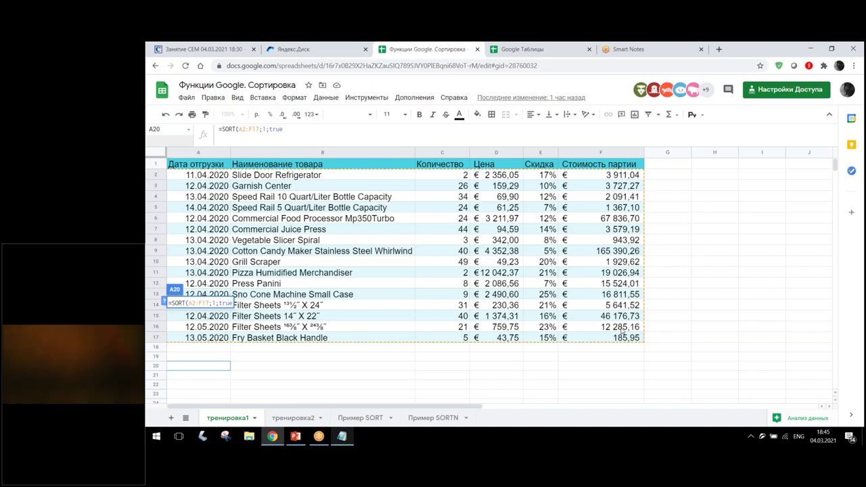
type(")")
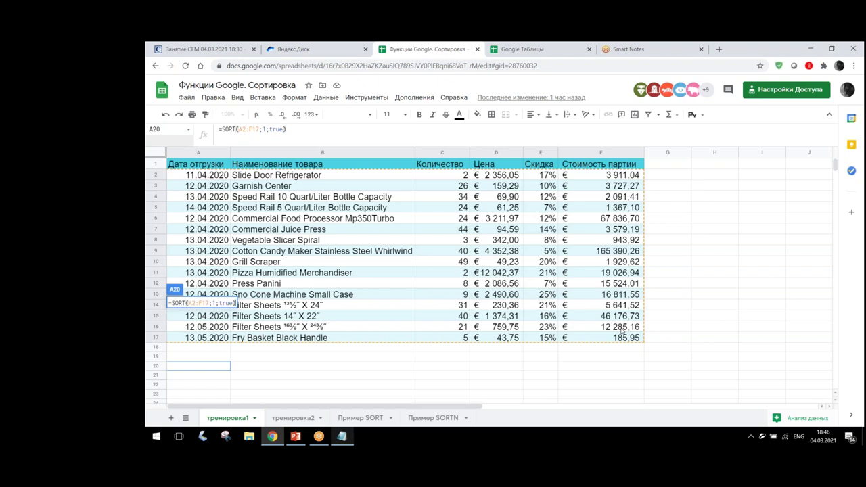
key("Return")
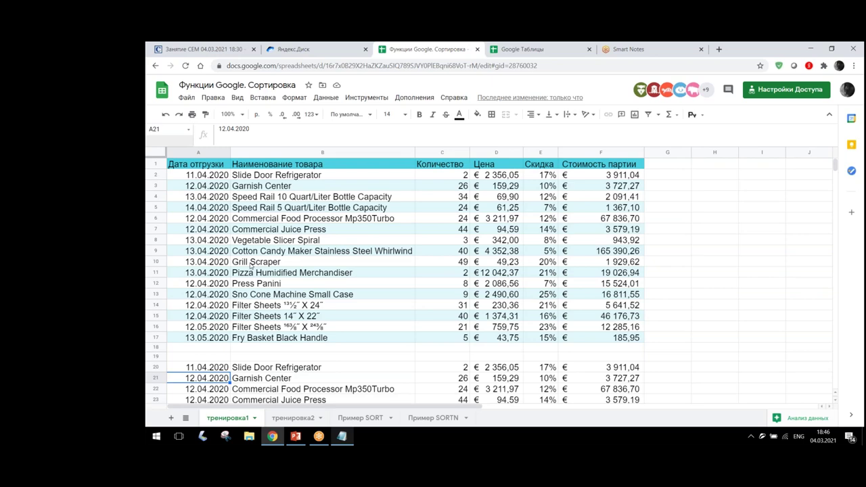
scroll(250, 266, "down", 5)
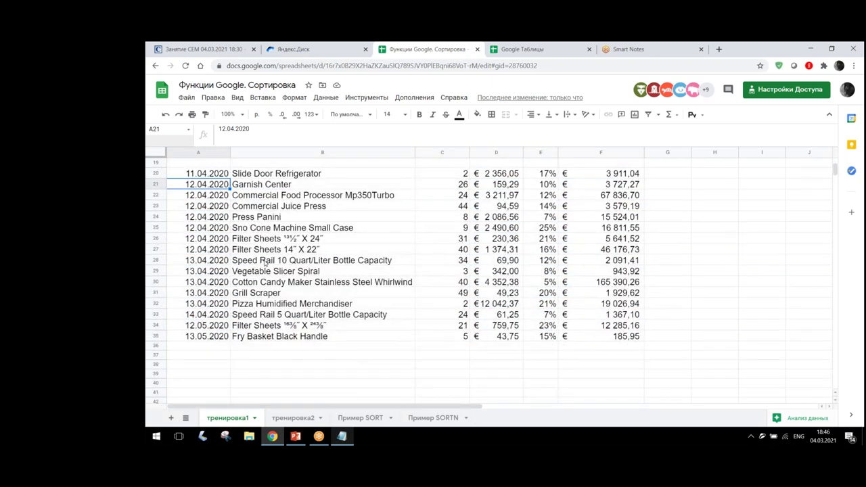
scroll(259, 244, "up", 1)
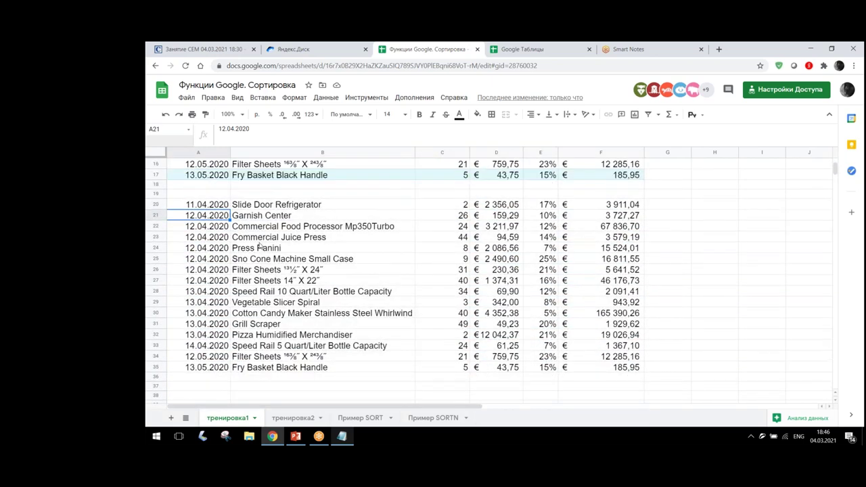
scroll(259, 243, "up", 5)
left_click(213, 176)
left_click_drag(225, 128, 212, 132)
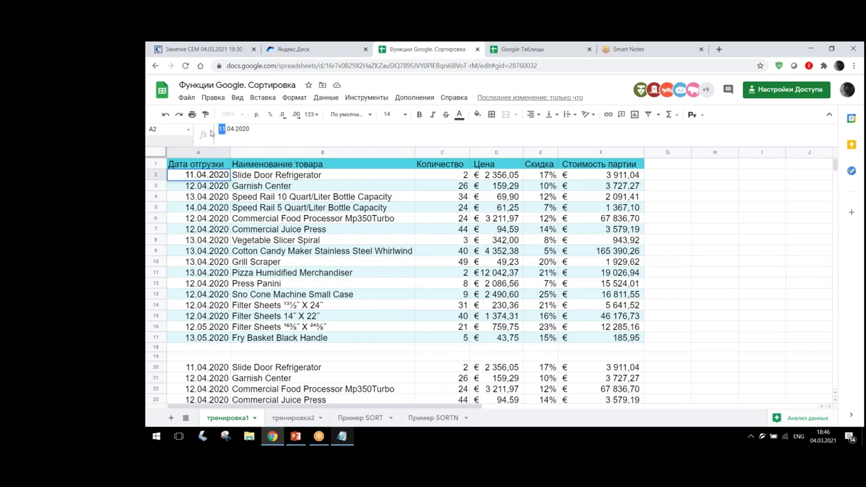
type("30")
key("Return")
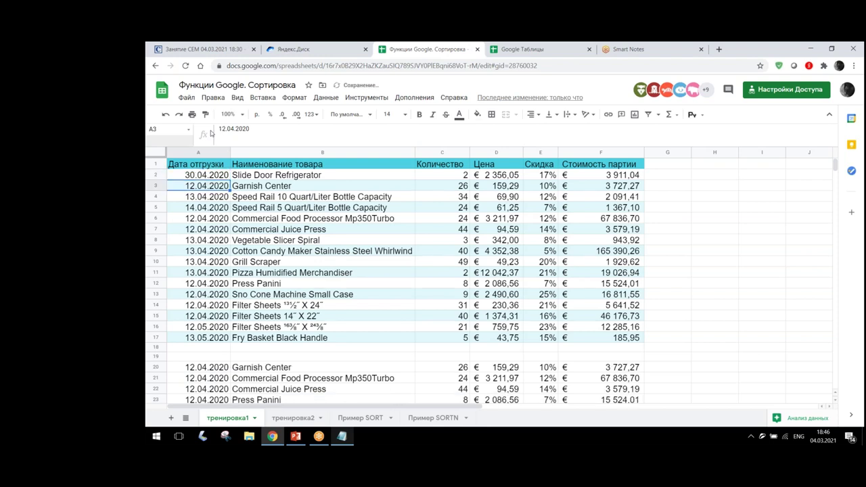
scroll(295, 287, "down", 2)
scroll(295, 286, "down", 1)
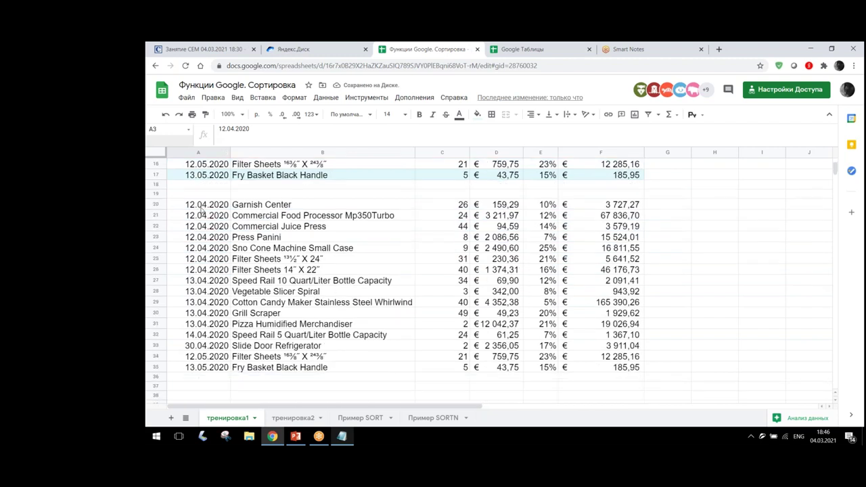
left_click(202, 207)
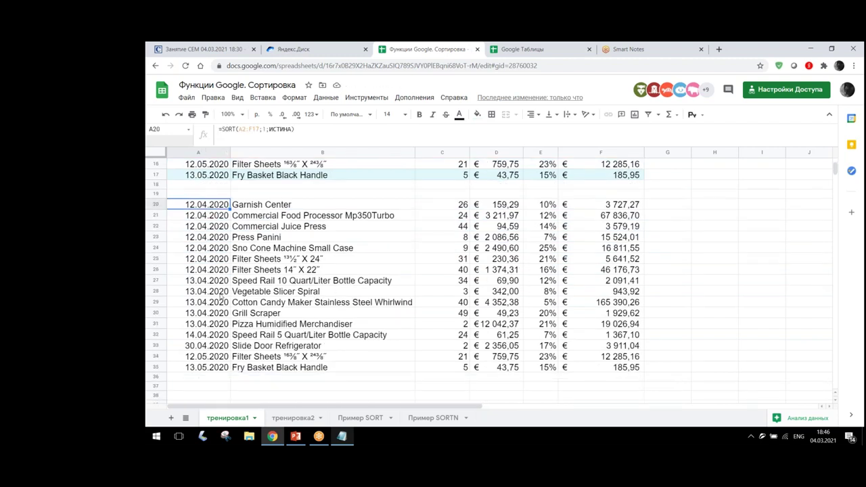
left_click(203, 347)
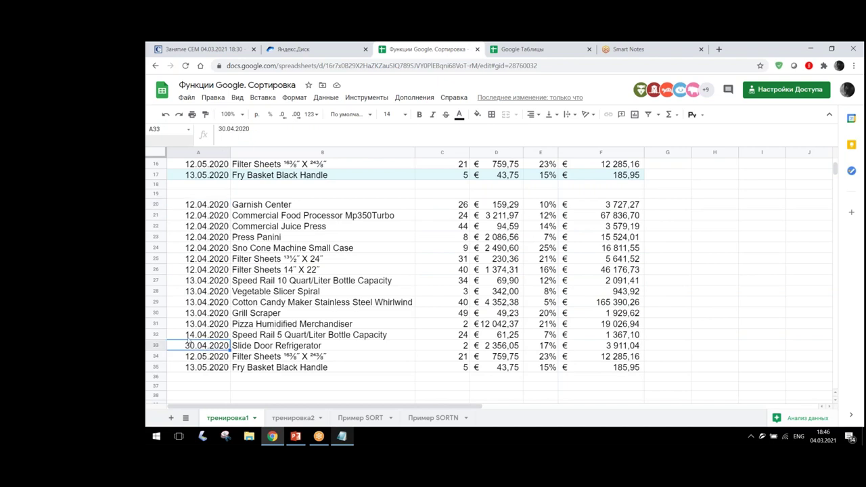
left_click(165, 116)
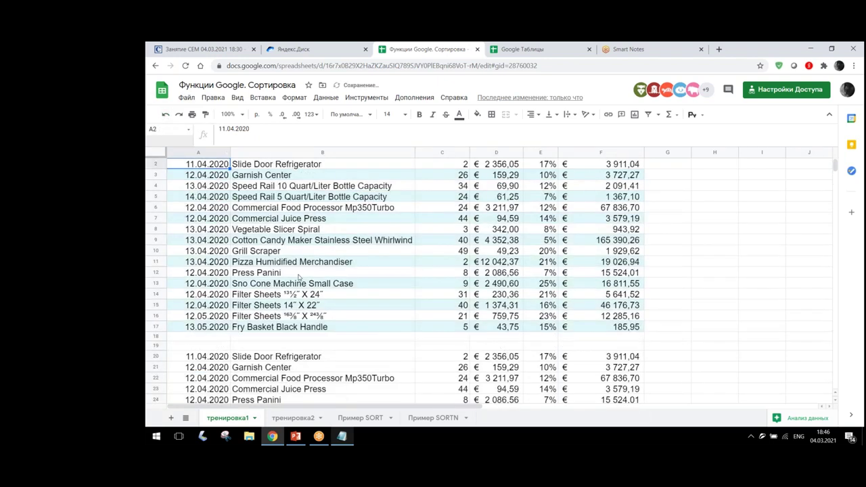
scroll(236, 245, "up", 1)
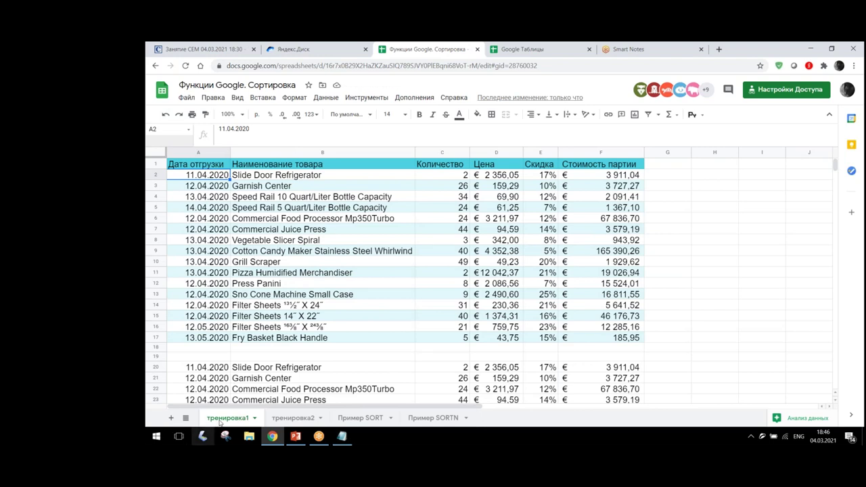
left_click(210, 369)
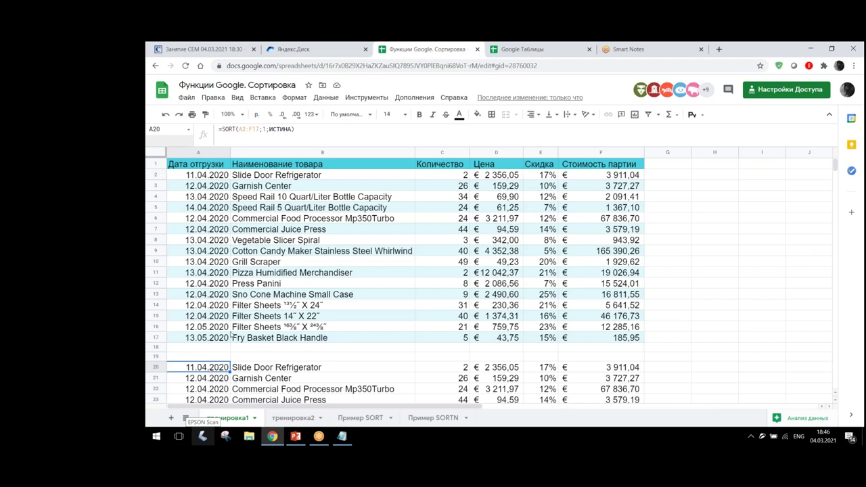
triple_click(296, 129)
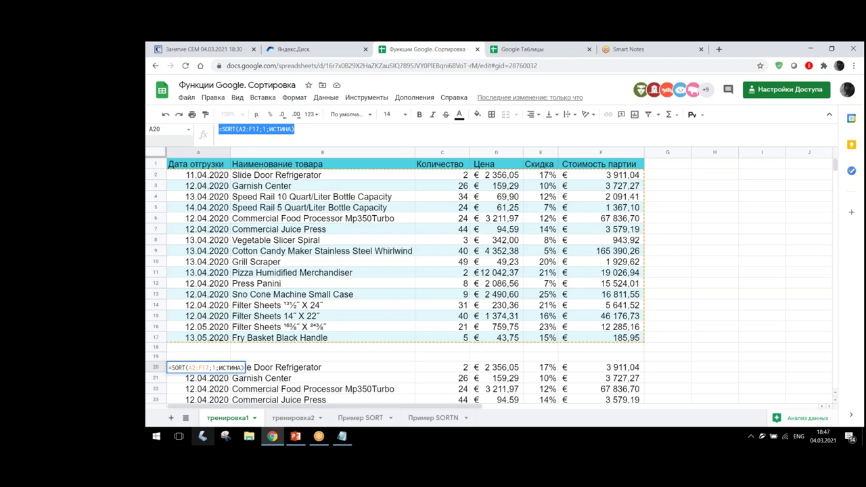
key("Escape")
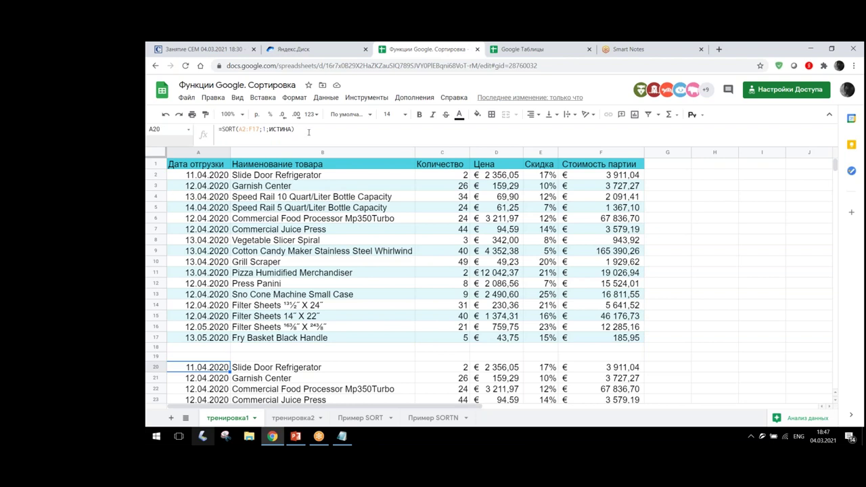
triple_click(229, 128)
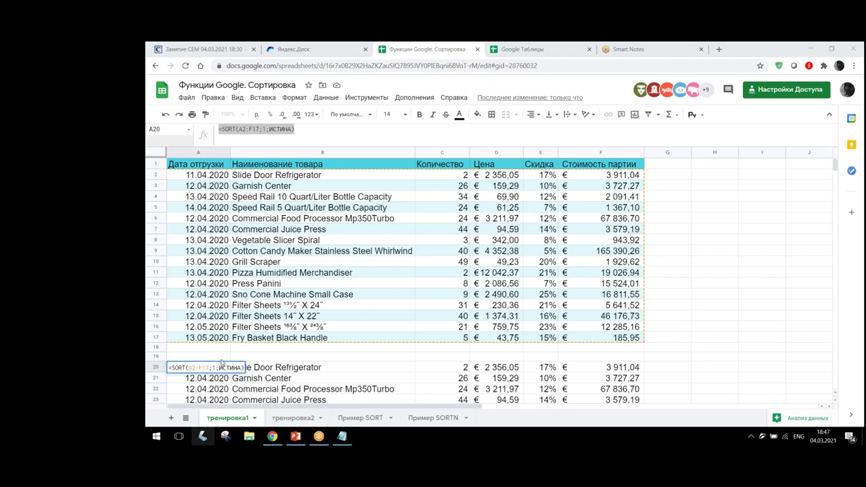
left_click(220, 367)
key("Escape")
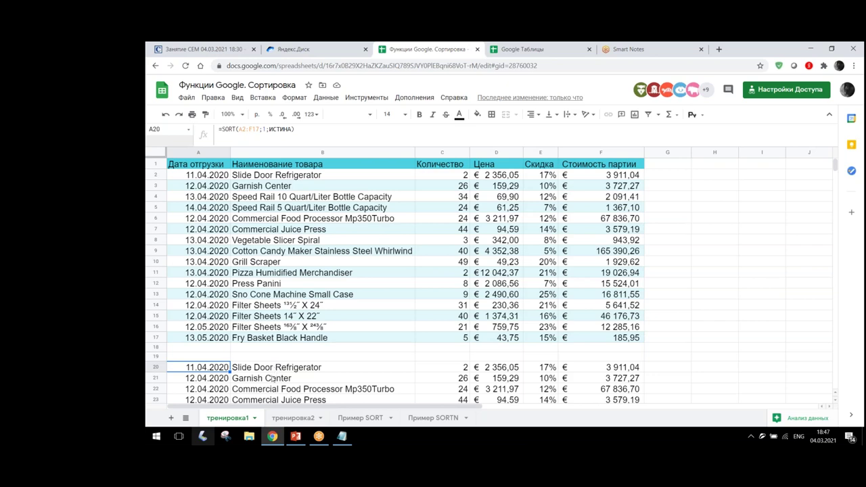
Start a new formula with = in empty cell A38, below the sorted copy ending in row 35.
scroll(271, 378, "down", 1)
scroll(268, 369, "down", 3)
scroll(261, 355, "down", 3)
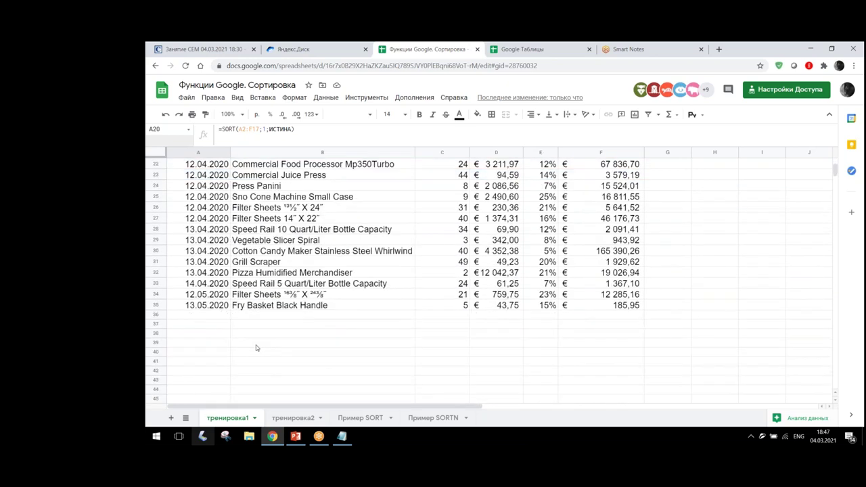
left_click(214, 327)
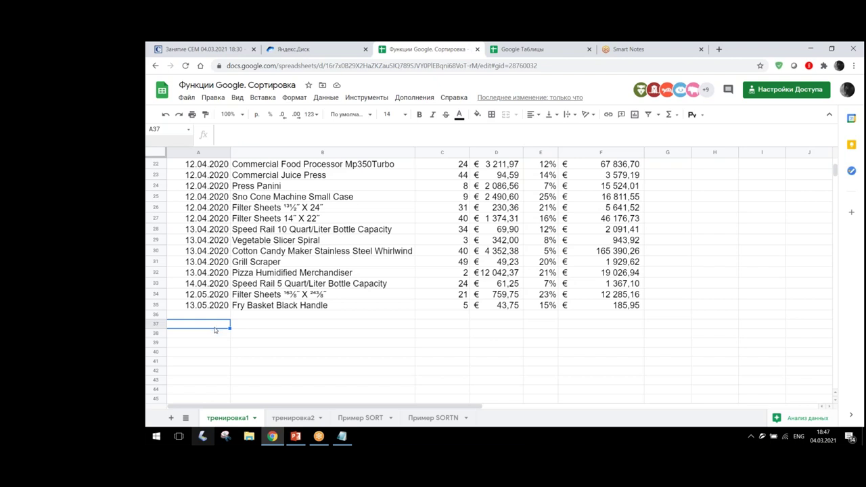
left_click(211, 336)
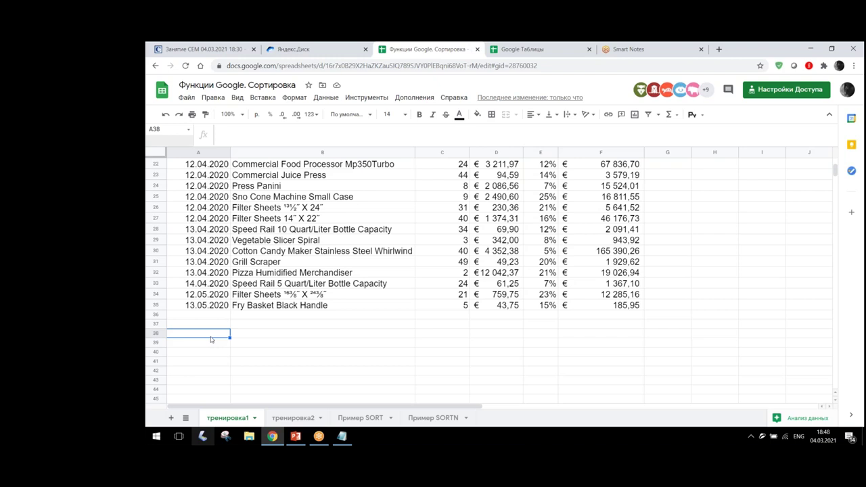
type("=")
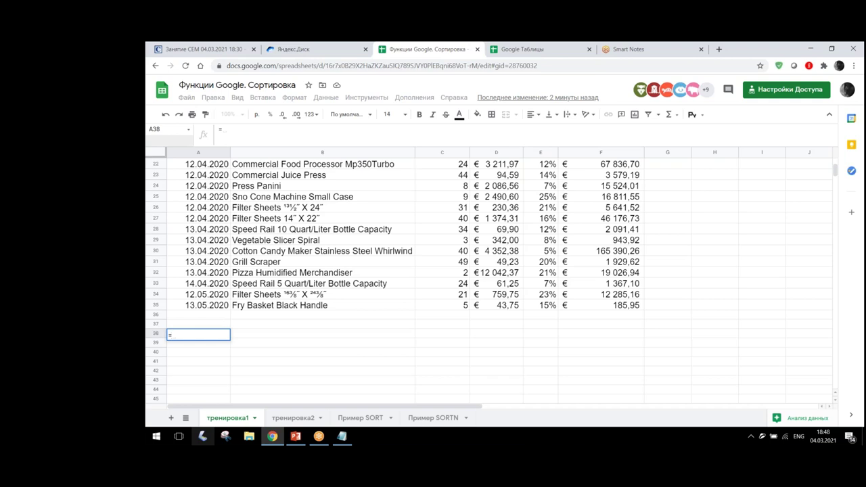
Enter =SORT(A2:F17;1;true; in A38, using the shipment range A2:F17 and sort column 1.
type("sor")
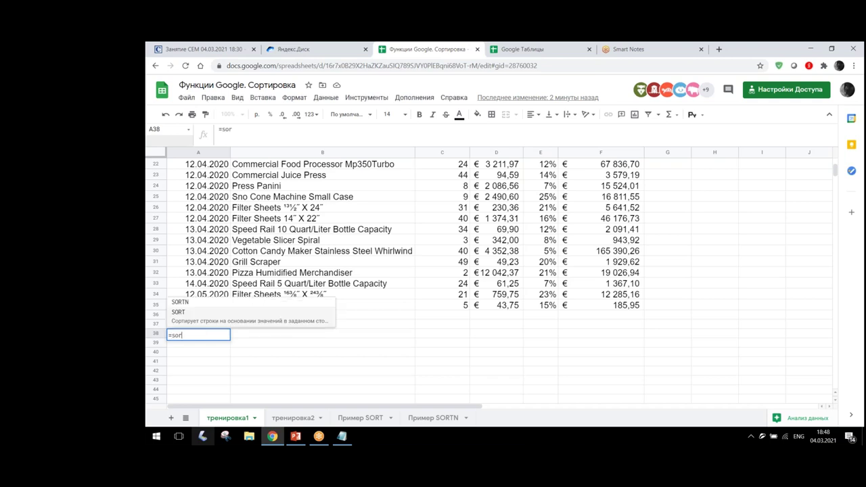
key("Tab")
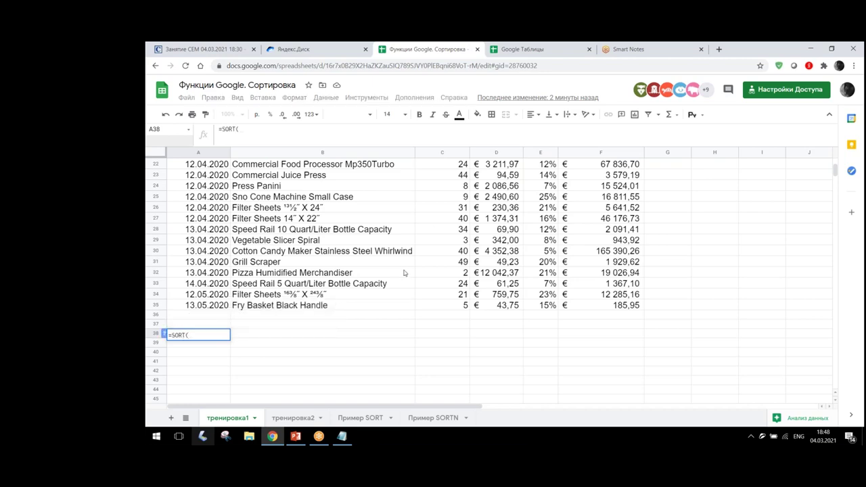
scroll(324, 259, "up", 7)
mouse_move(217, 177)
left_mouse_down()
mouse_move(613, 326)
mouse_move(618, 342)
left_mouse_up()
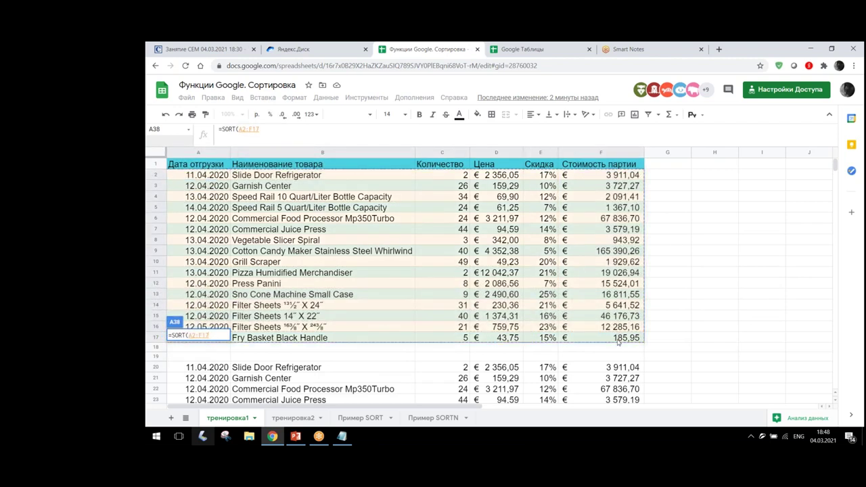
type(";")
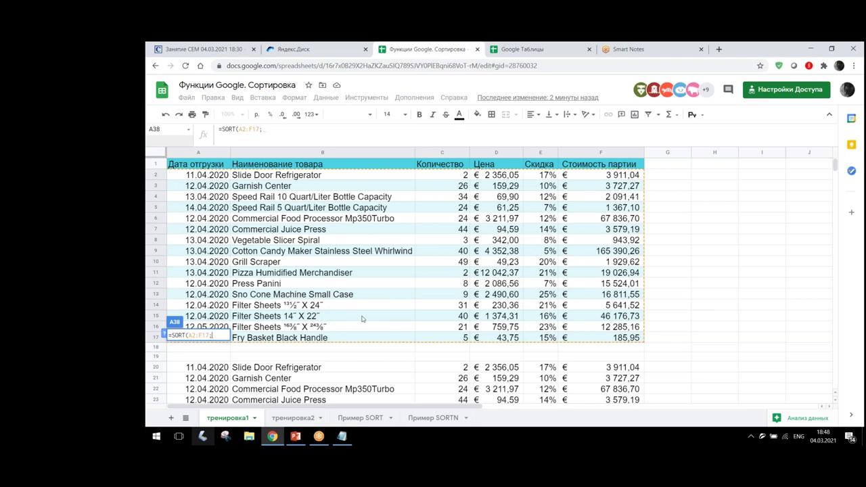
type("1")
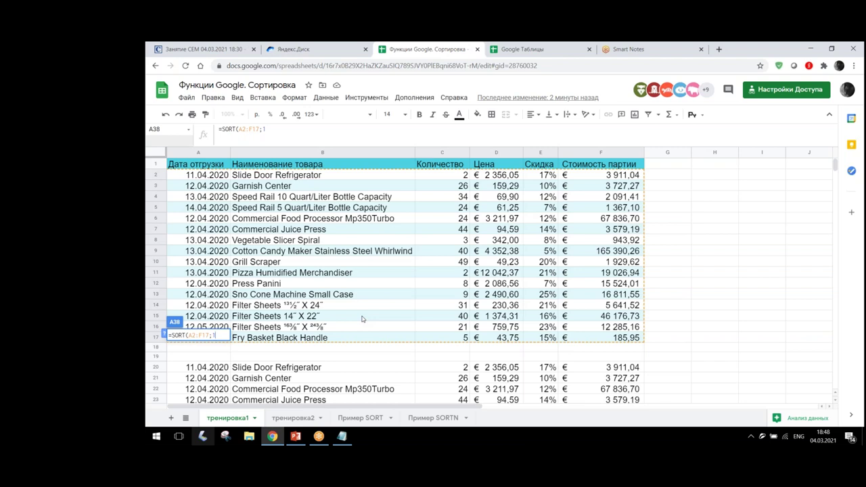
type(";")
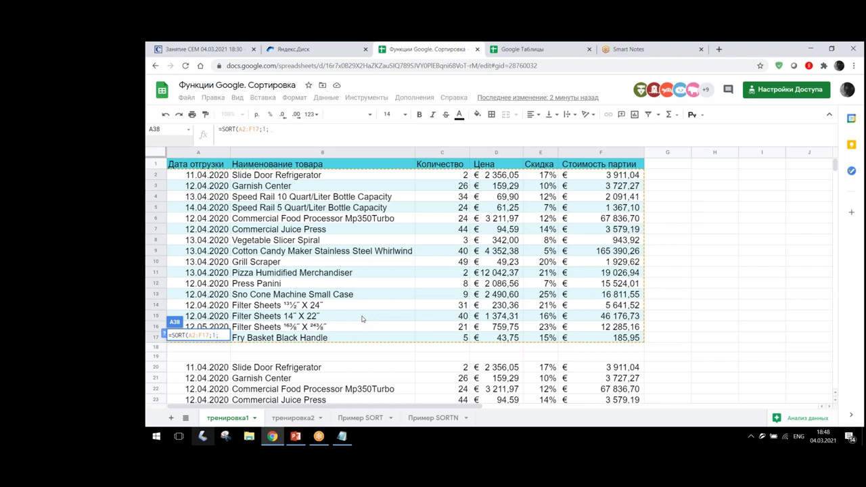
type("tr")
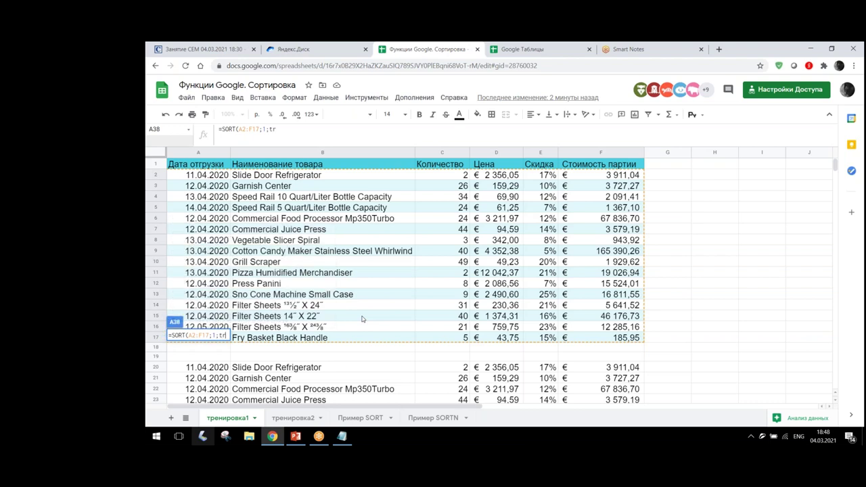
type("ue;")
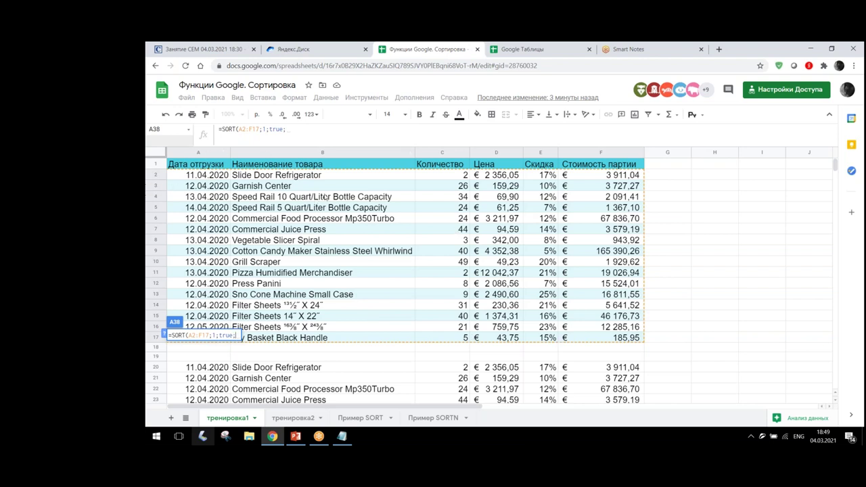
Finish A38 as =SORT(A2:F17;1;true;3;false) and commit it.
left_click(327, 128)
type("3")
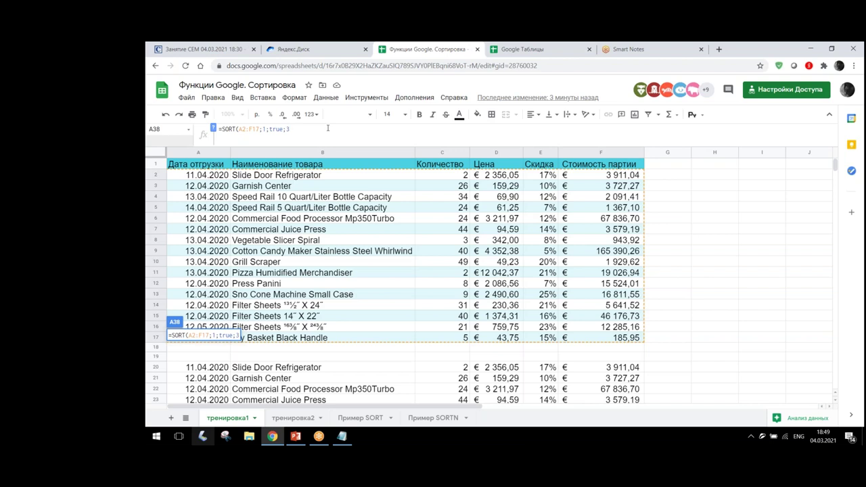
type(";")
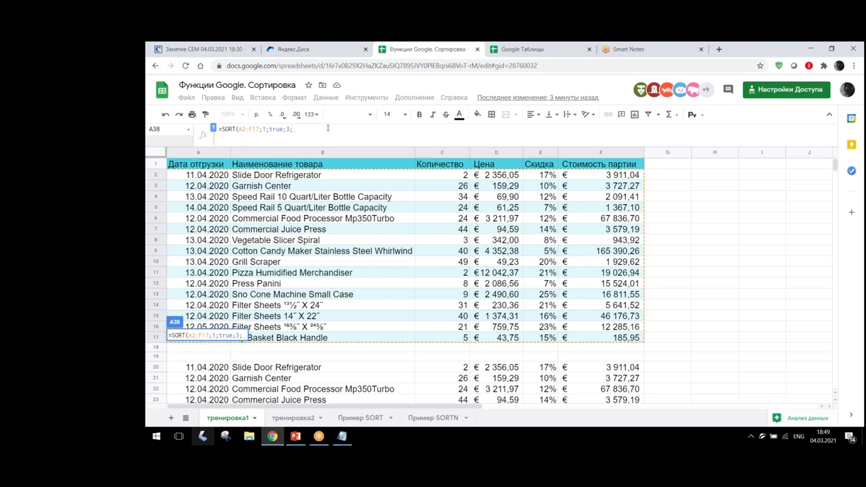
type("false")
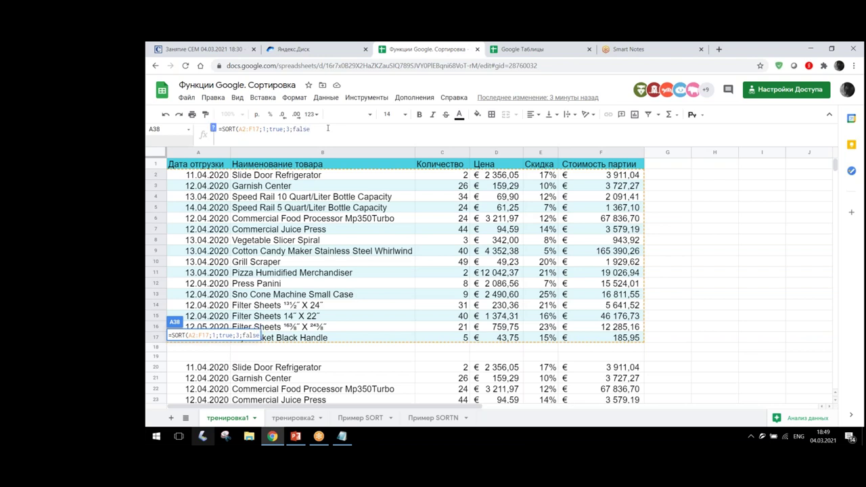
type(")")
key("Return")
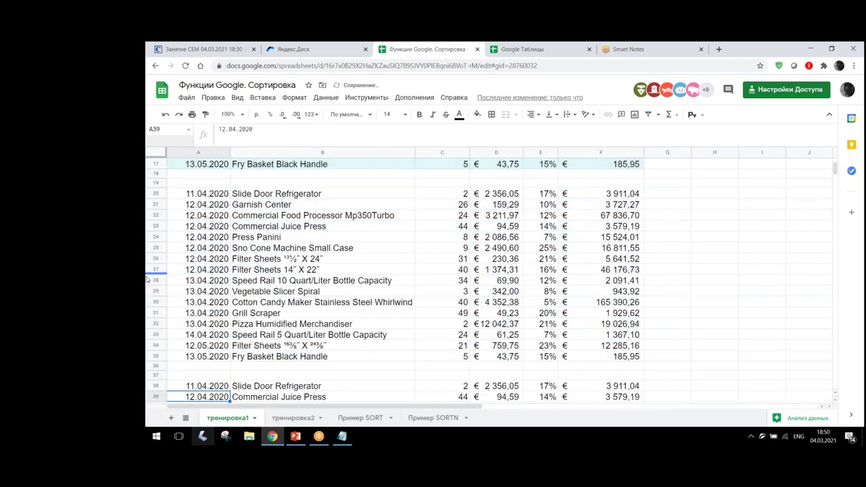
Check A38's formula and review rows 38–53, sorted by date, then quantity descending.
left_click(196, 386)
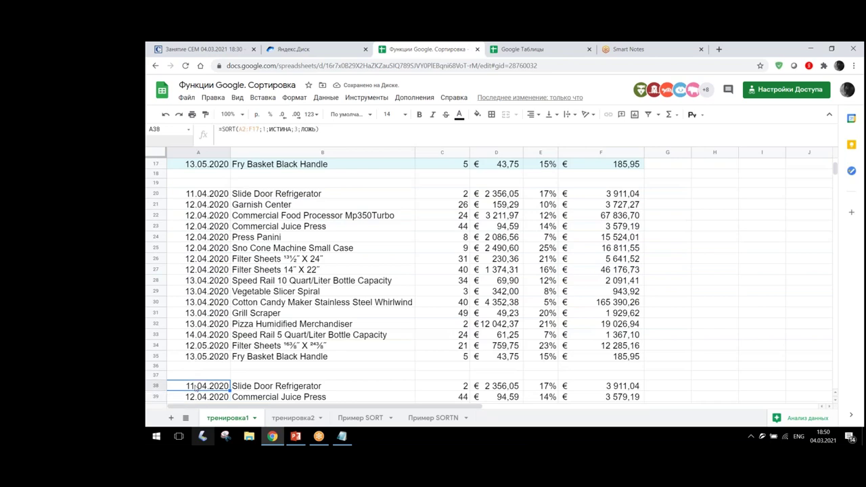
scroll(198, 383, "down", 1)
scroll(198, 381, "down", 4)
scroll(199, 379, "down", 1)
scroll(200, 377, "down", 1)
scroll(200, 377, "up", 1)
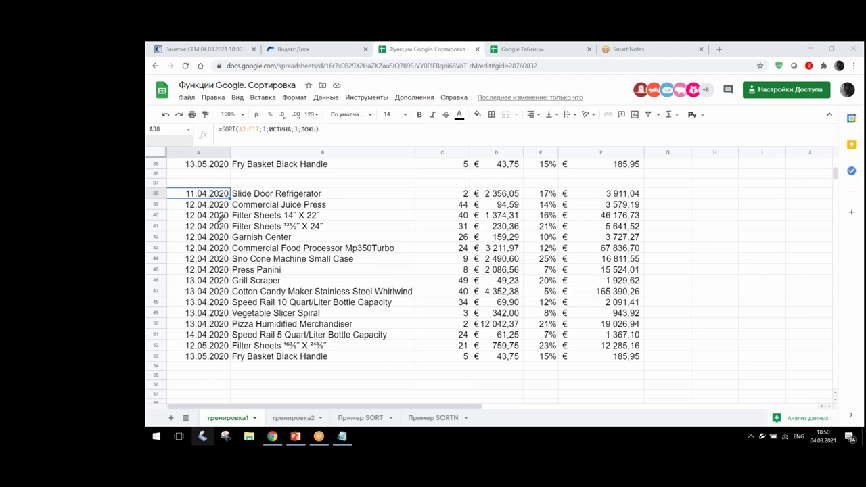
mouse_move(233, 198)
left_mouse_down()
mouse_move(183, 199)
mouse_move(191, 272)
mouse_move(235, 270)
mouse_move(240, 196)
left_mouse_up()
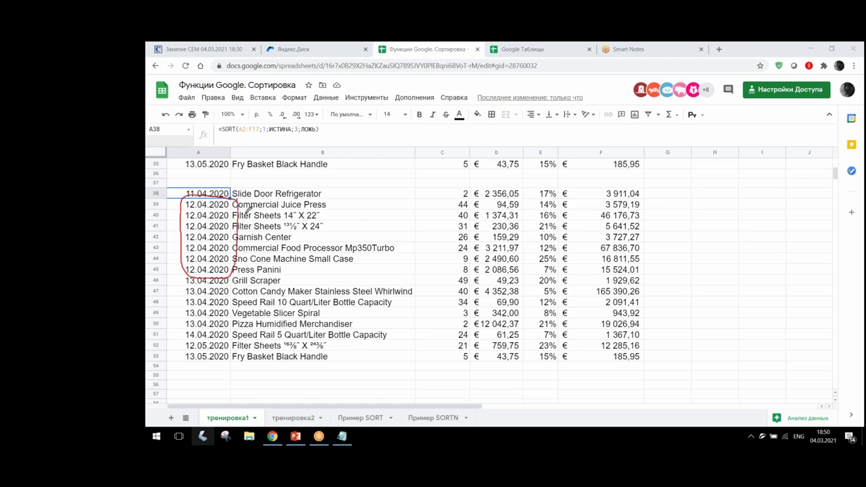
mouse_move(237, 197)
left_mouse_down()
mouse_move(468, 198)
mouse_move(475, 265)
mouse_move(466, 274)
mouse_move(450, 268)
mouse_move(447, 212)
mouse_move(470, 190)
mouse_move(479, 193)
left_mouse_up()
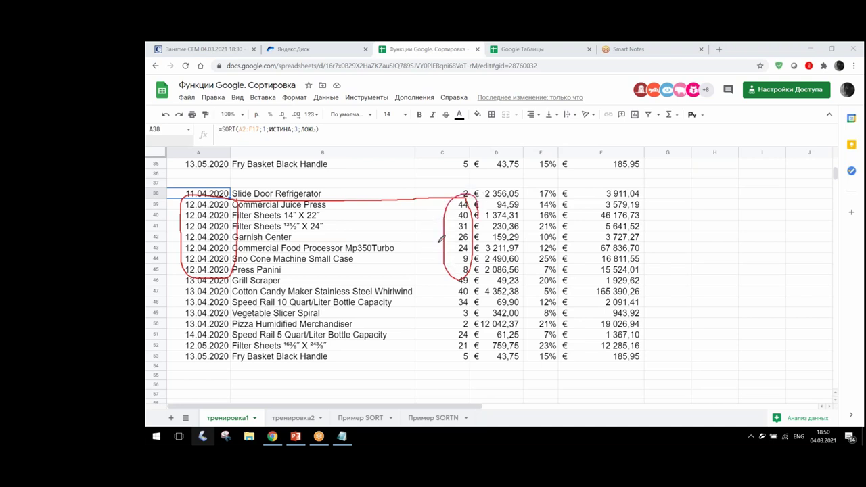
left_click_drag(443, 216, 465, 215)
mouse_move(448, 224)
left_mouse_down()
mouse_move(458, 240)
mouse_move(454, 279)
left_mouse_up()
mouse_move(172, 183)
left_mouse_down()
mouse_move(165, 255)
mouse_move(207, 250)
left_mouse_up()
mouse_move(430, 279)
left_mouse_down()
mouse_move(408, 212)
mouse_move(465, 199)
left_mouse_up()
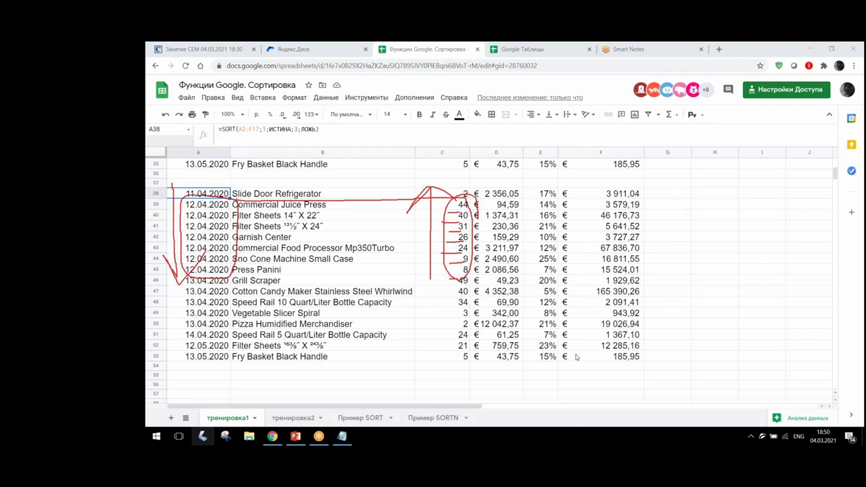
key("Escape")
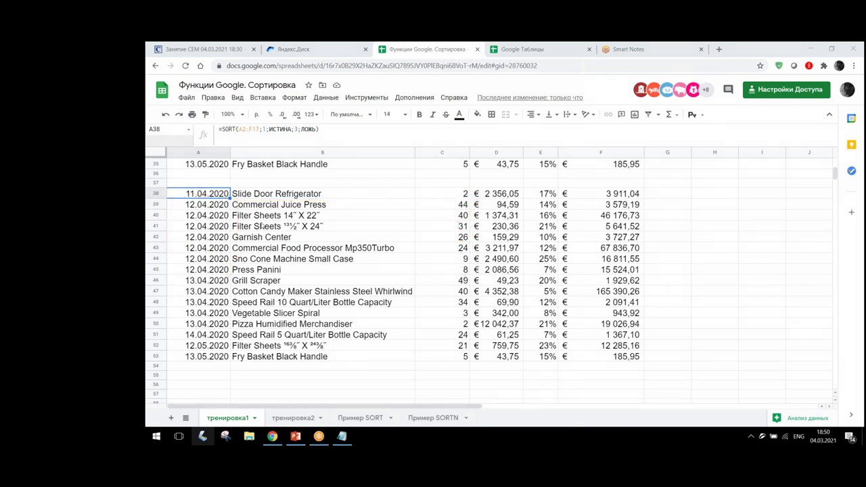
triple_click(332, 130)
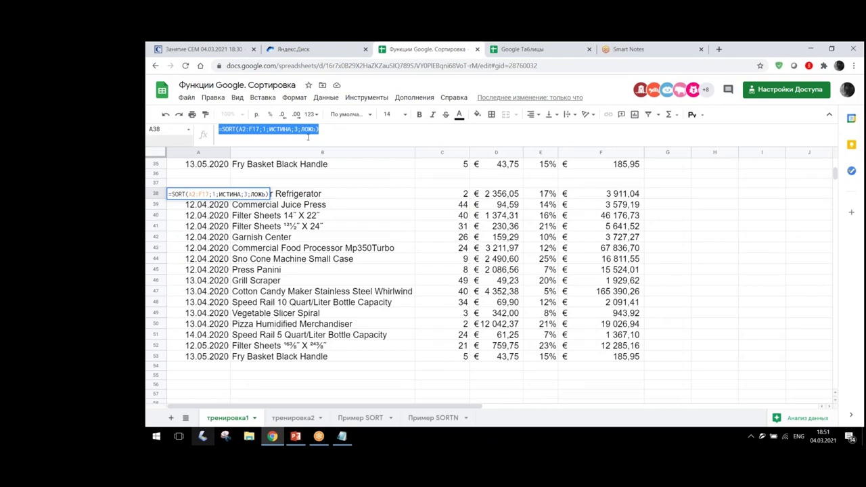
key("Escape")
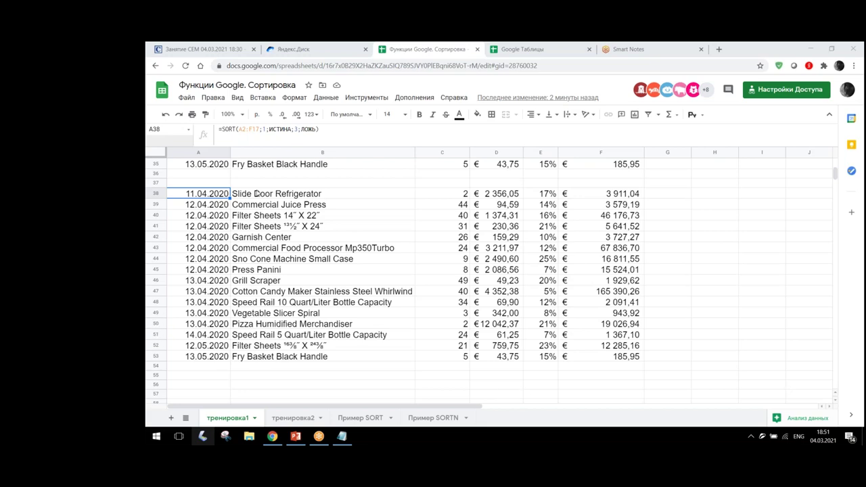
Select the shipment dates in A2:A17.
scroll(244, 343, "up", 3)
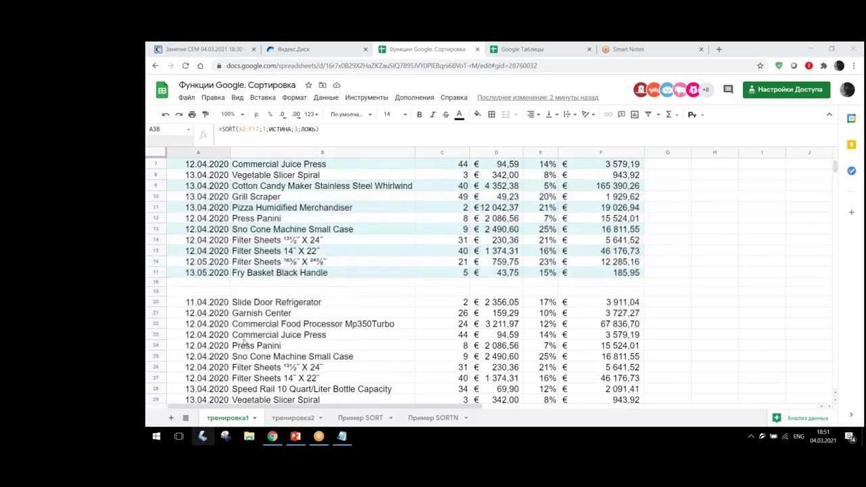
scroll(245, 344, "up", 2)
scroll(245, 344, "down", 2)
scroll(245, 342, "down", 4)
scroll(244, 343, "up", 3)
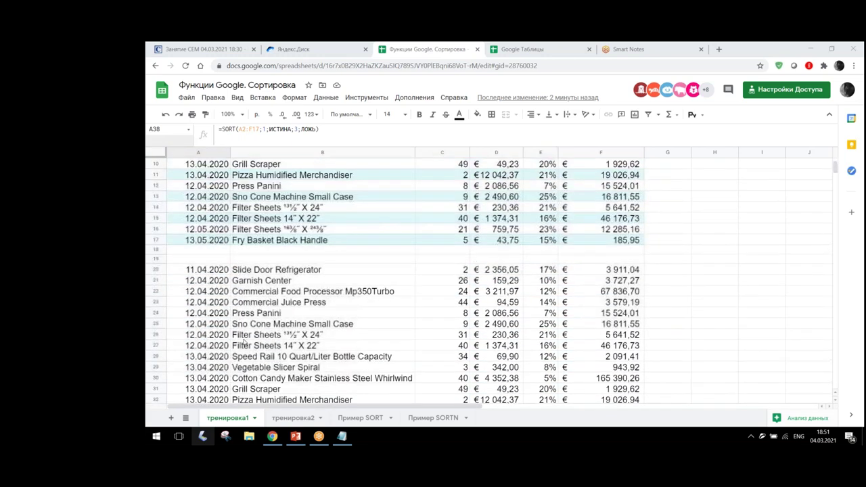
scroll(244, 343, "up", 3)
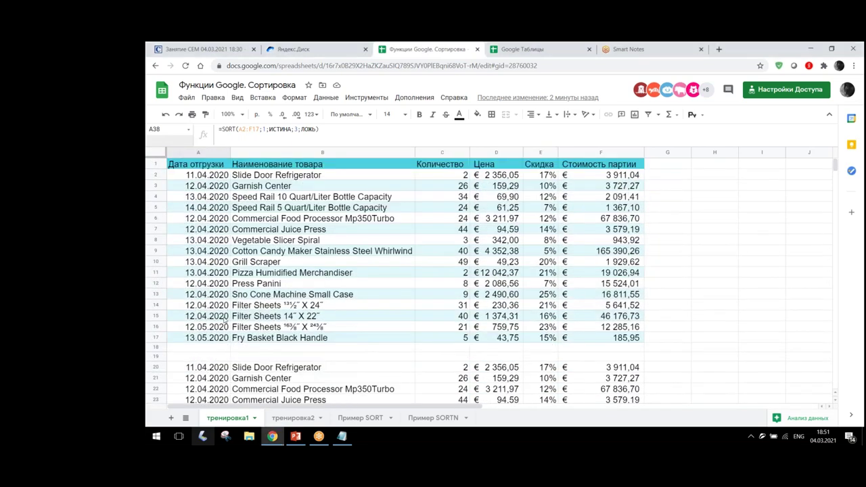
left_click_drag(203, 174, 203, 337)
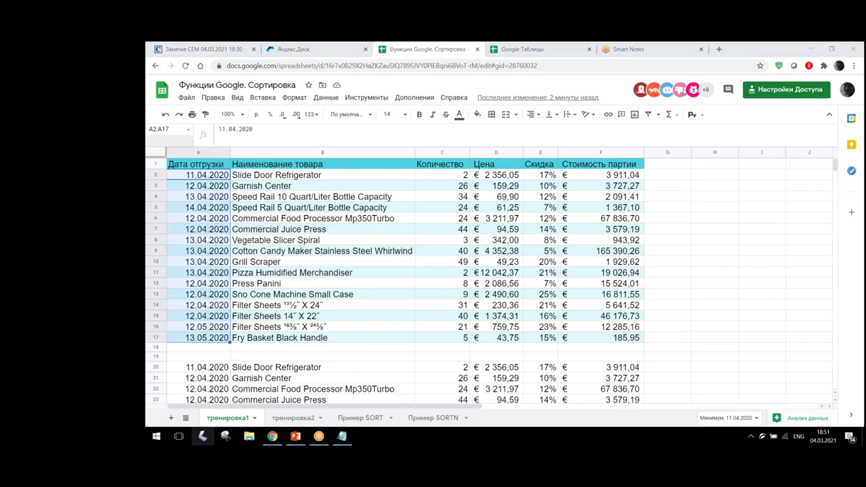
Switch the quick summary from minimum to Количество, showing a count of 16.
left_click(734, 417)
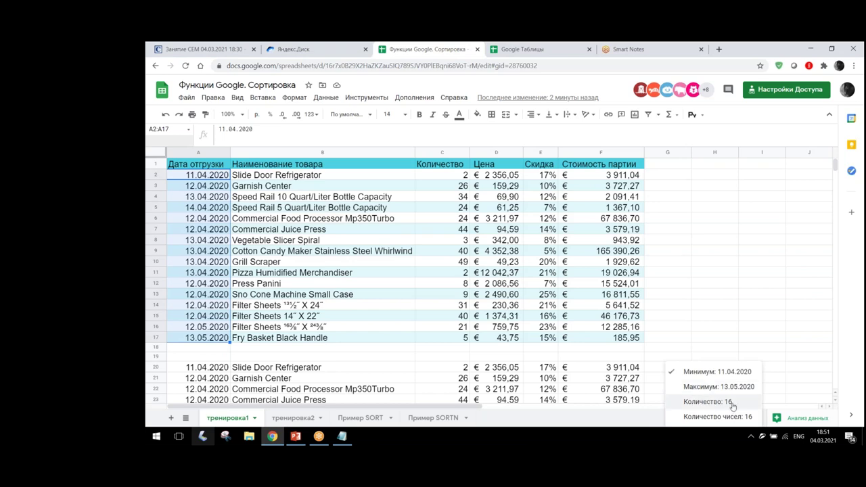
left_click(733, 402)
left_click(744, 418)
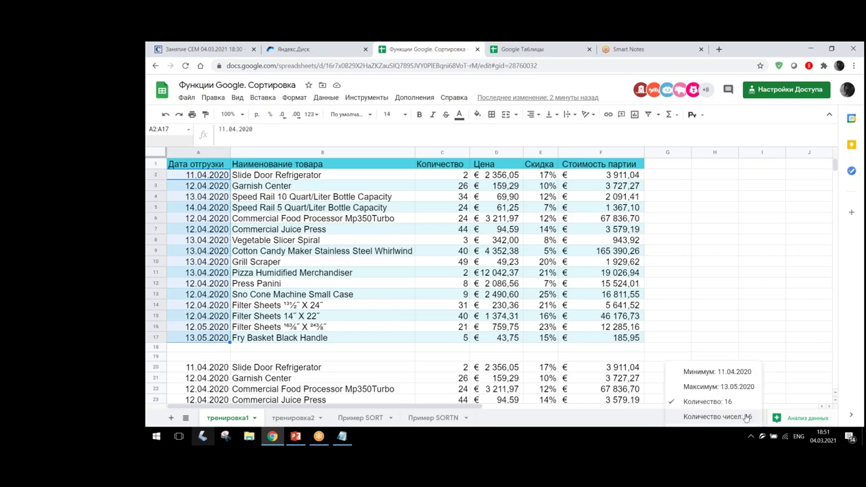
left_click(715, 402)
scroll(147, 203, "down", 4)
mouse_move(198, 237)
left_mouse_down()
mouse_move(198, 441)
mouse_move(195, 330)
left_mouse_up()
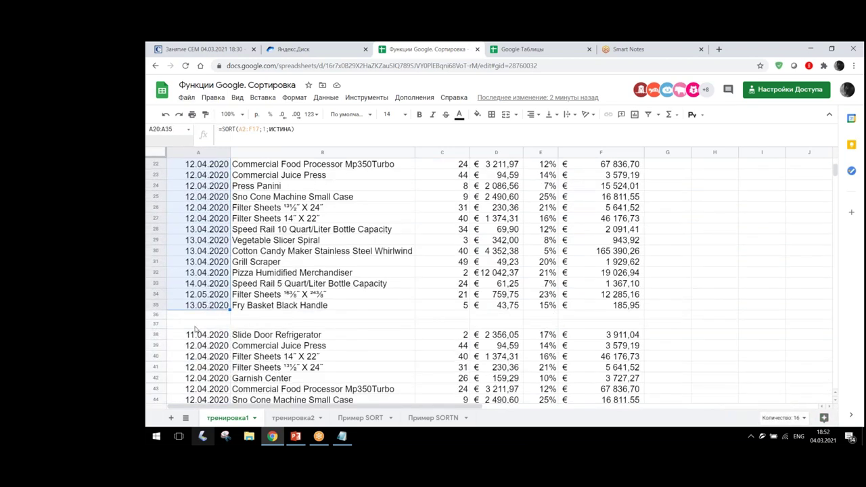
scroll(195, 330, "down", 2)
scroll(195, 329, "down", 3)
left_click_drag(207, 177, 207, 338)
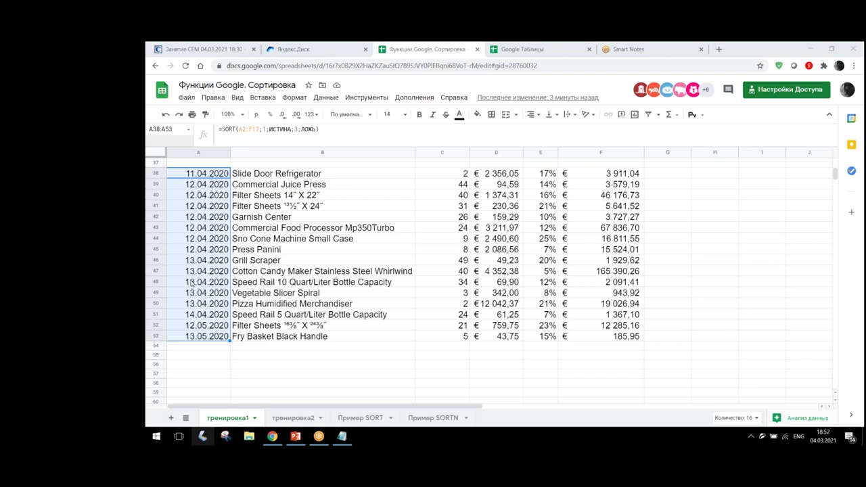
left_click(196, 367)
left_click(197, 356)
left_click(197, 369)
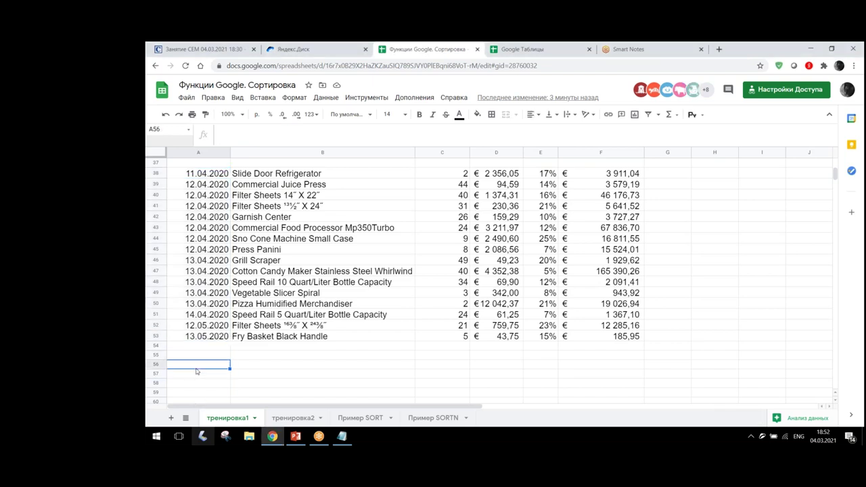
Type ={ in cell A56 to begin an array formula below the sorted tables.
scroll(197, 356, "down", 4)
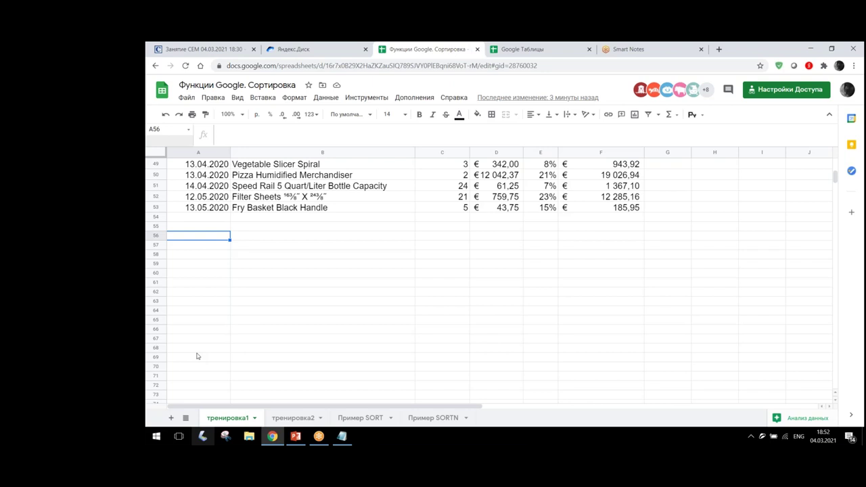
type("=")
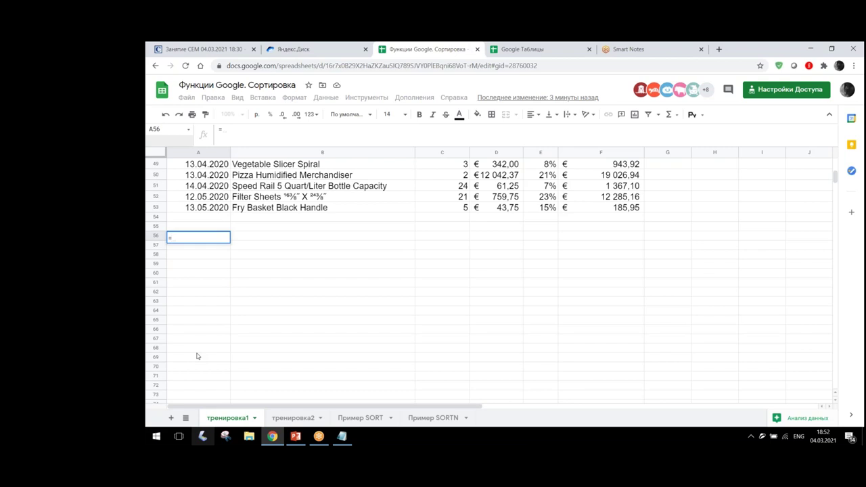
type("(")
scroll(219, 228, "up", 2)
scroll(219, 228, "up", 2)
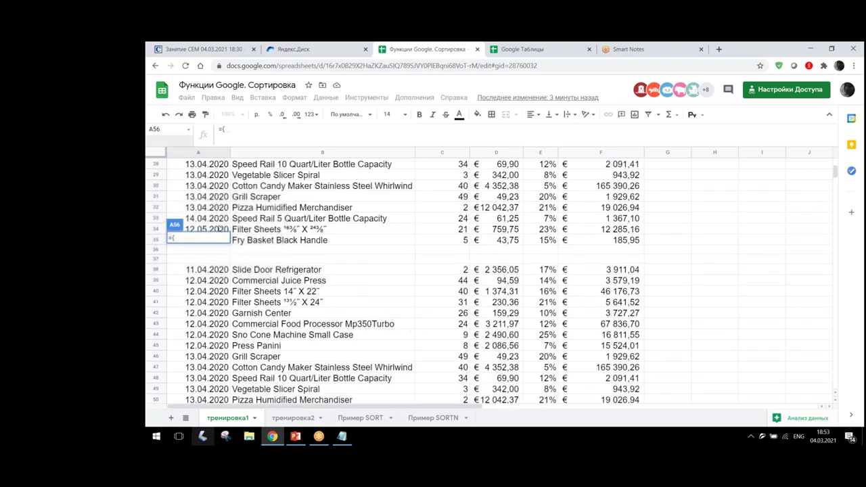
Build ={A1:F1;sort(A2:F17;1;true;3;false)} in A56, stacking the header row above the sorted shipments.
scroll(219, 228, "up", 2)
scroll(219, 228, "up", 2)
left_click_drag(215, 165, 612, 165)
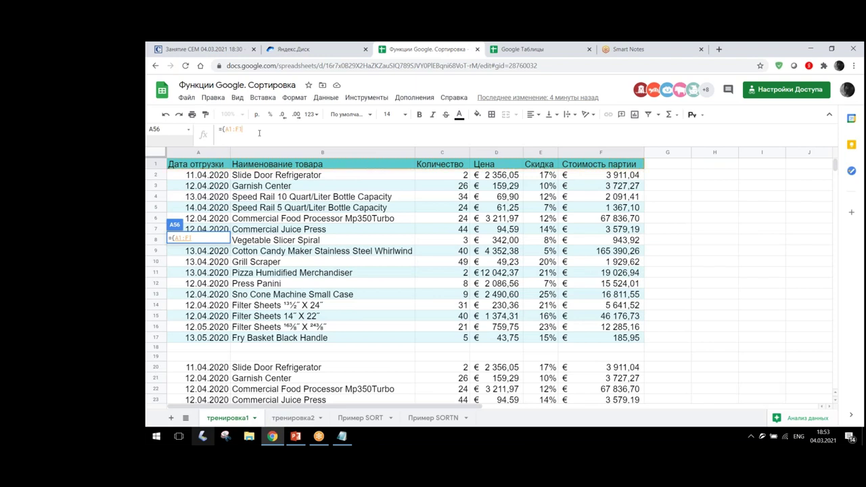
type(";")
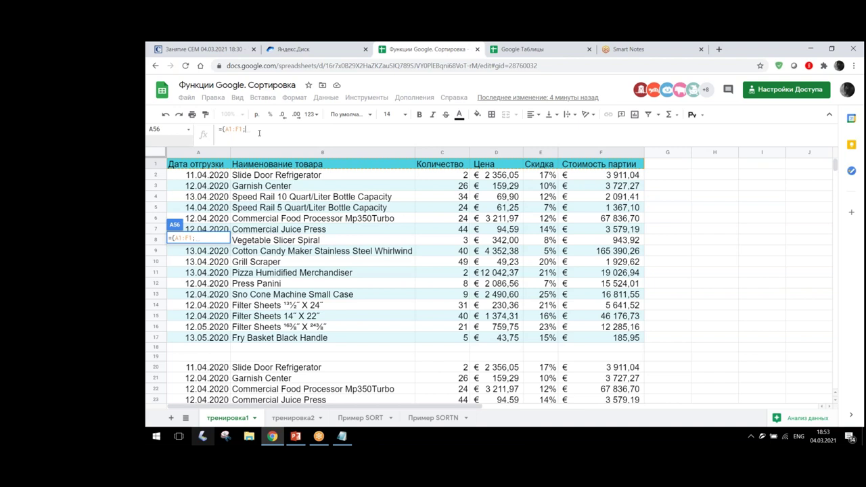
type("sort")
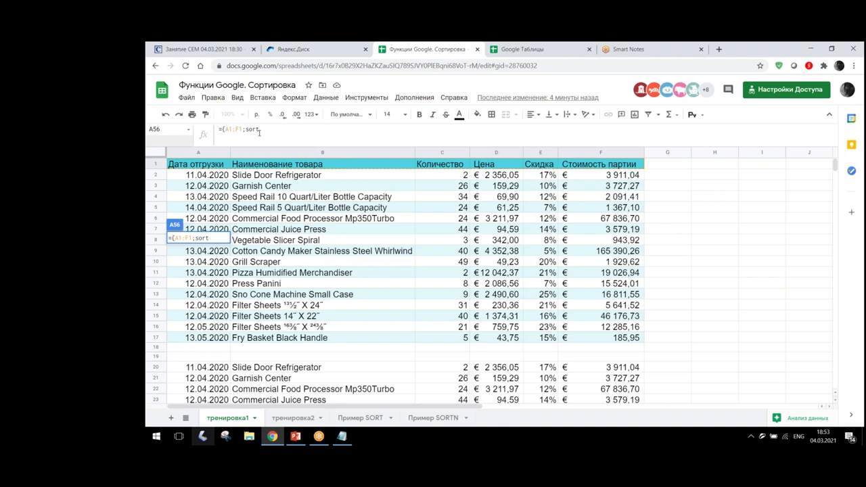
type("(")
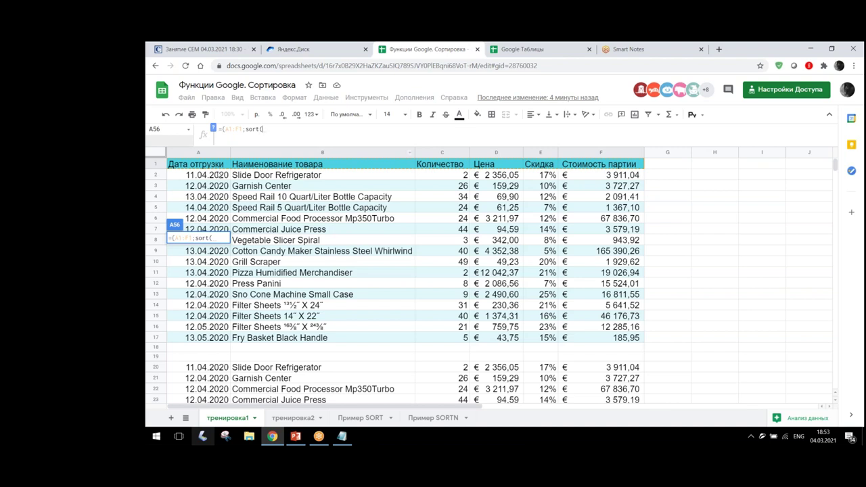
left_click_drag(198, 175, 443, 294)
left_click_drag(645, 347, 640, 340)
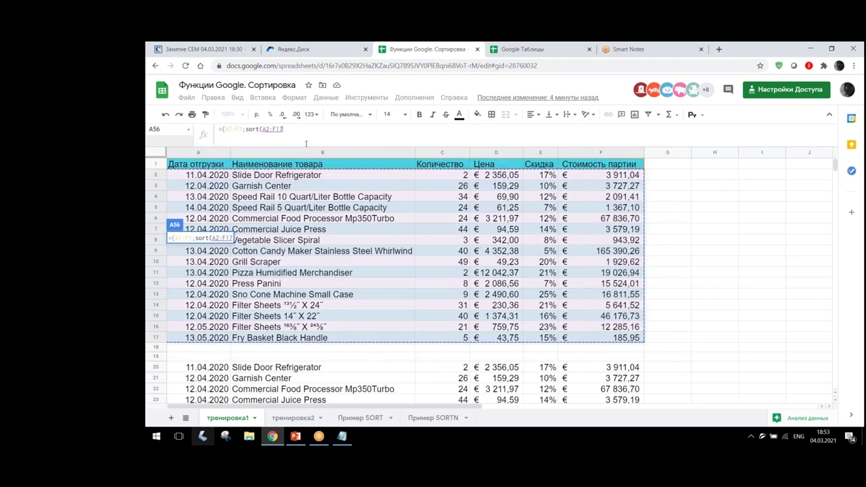
type(";")
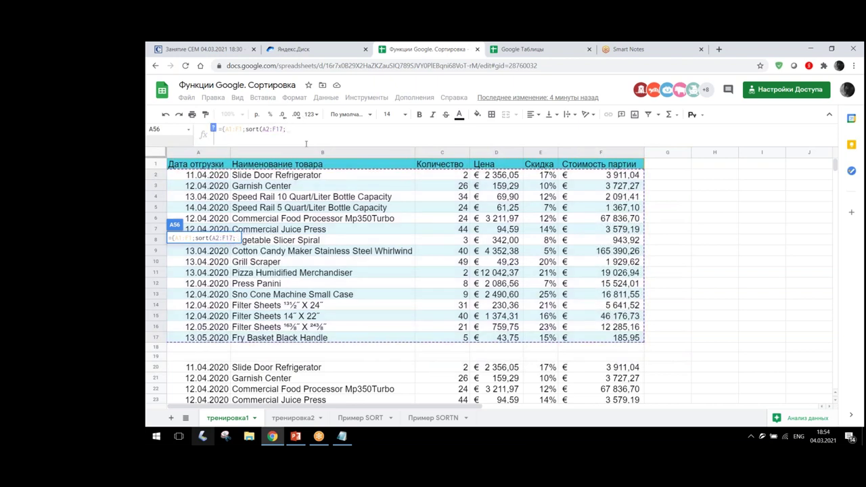
type("1")
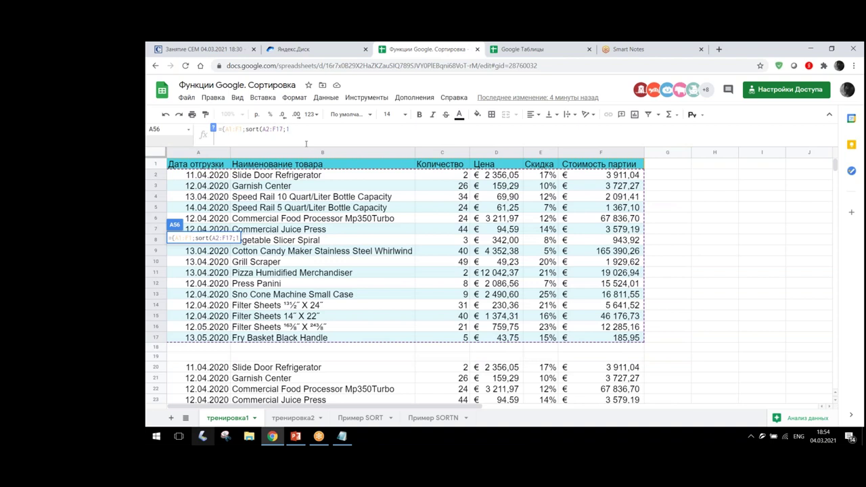
type(";true")
type(";")
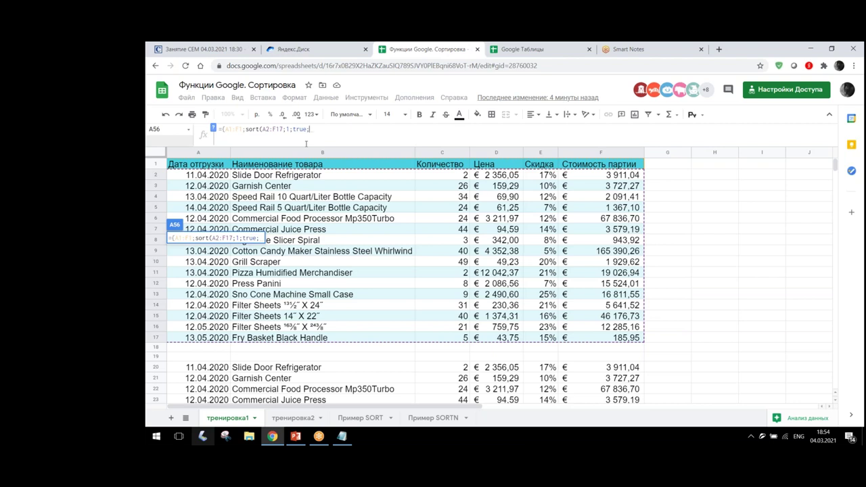
type("3")
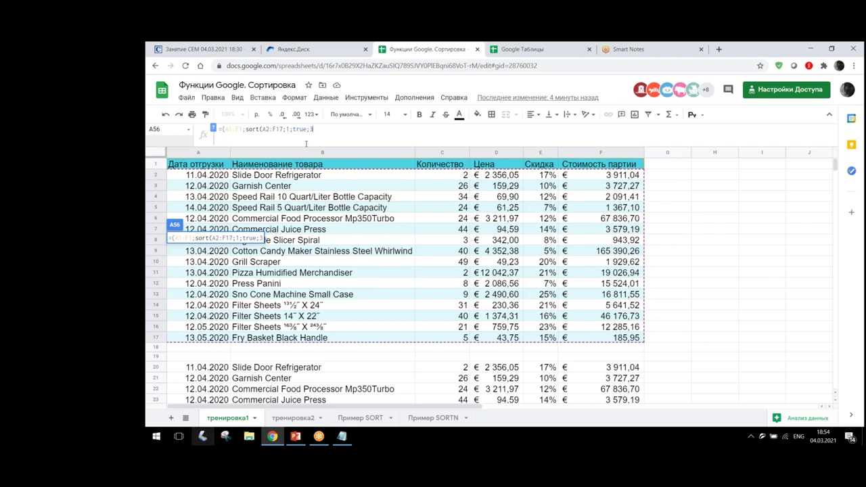
type(";fa")
type("lse")
type(")")
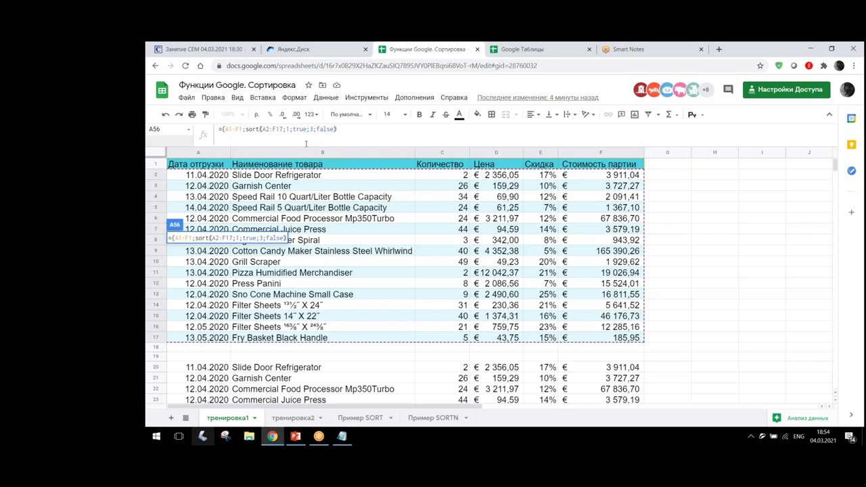
type("}")
Commit the A56 array formula and inspect it: headers in row 56, sorted shipments in rows 57–72.
key("Return")
scroll(473, 285, "down", 2)
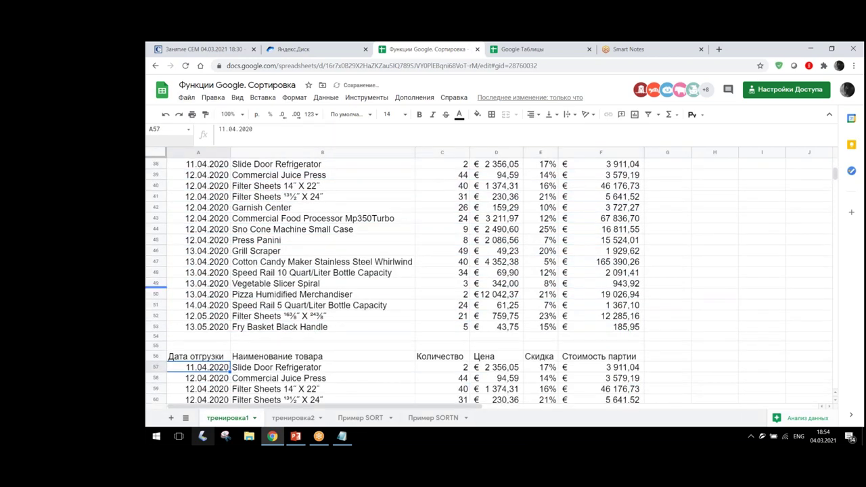
scroll(177, 330, "down", 1)
left_click(184, 326)
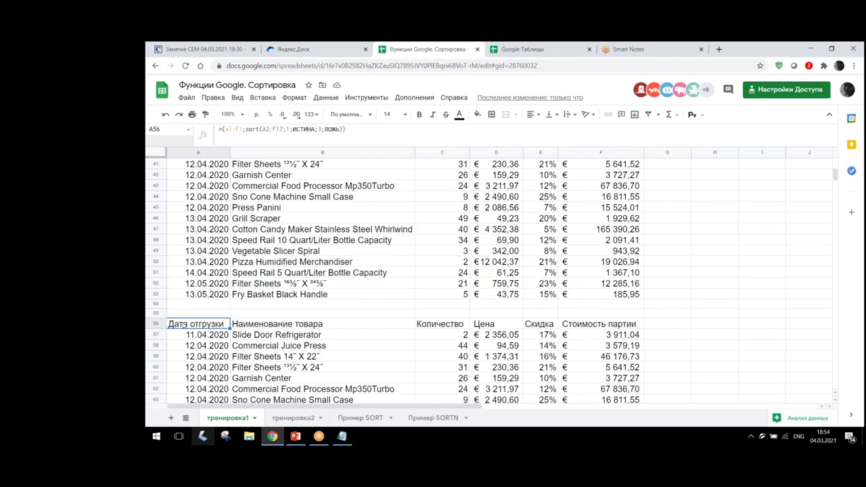
scroll(204, 326, "down", 4)
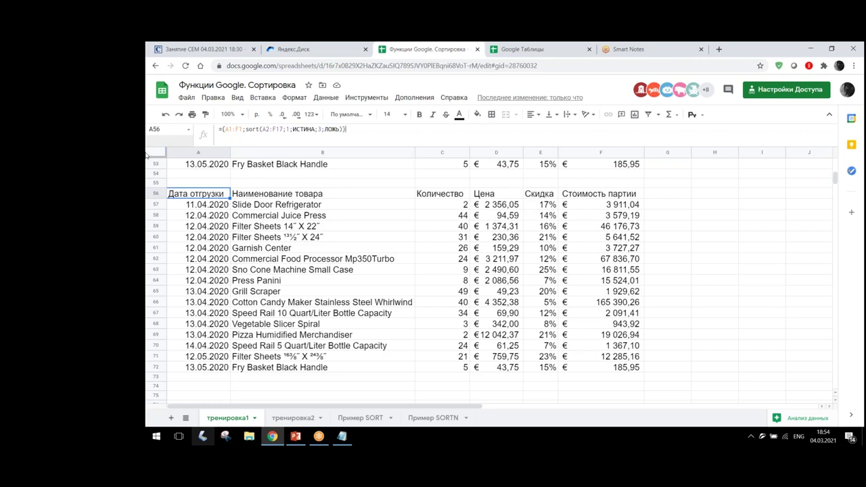
key("ctrl+a")
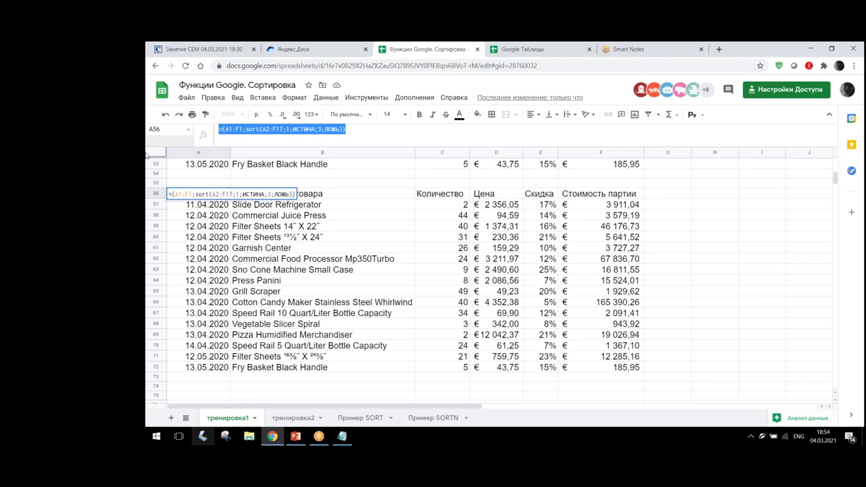
key("Escape")
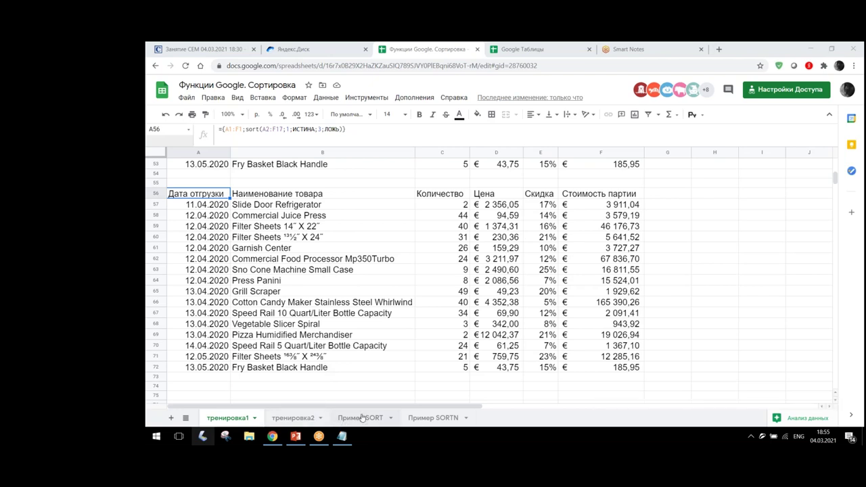
left_click(361, 417)
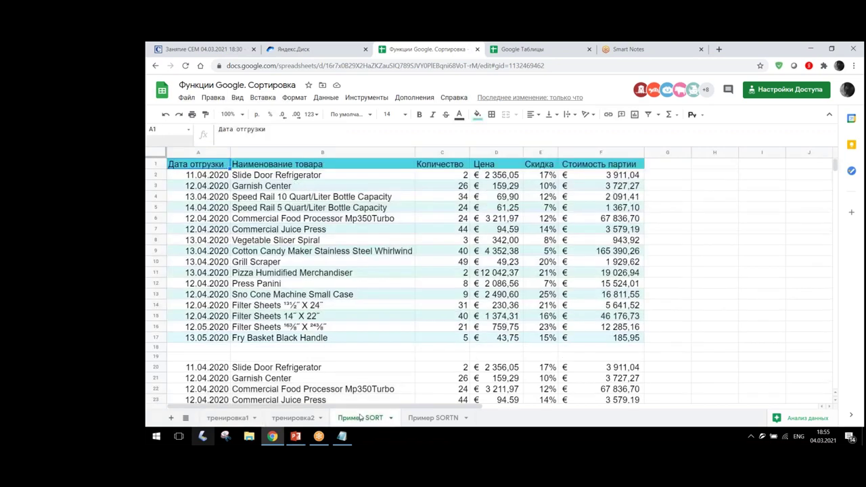
left_click(223, 418)
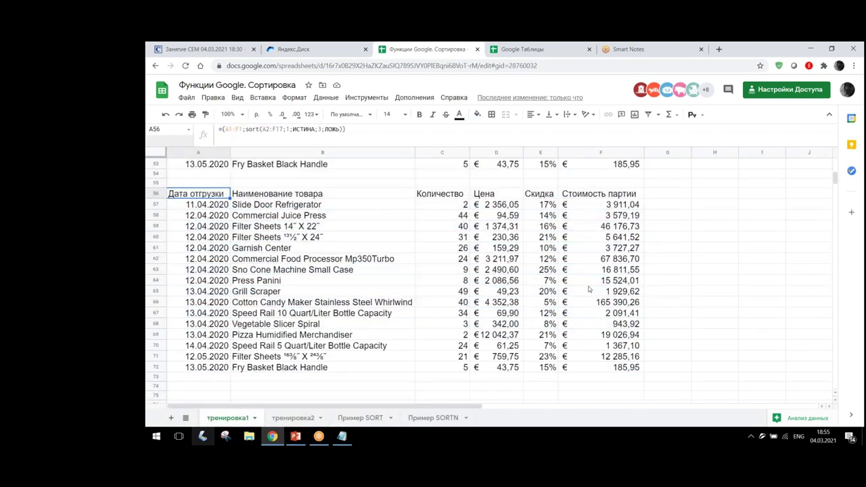
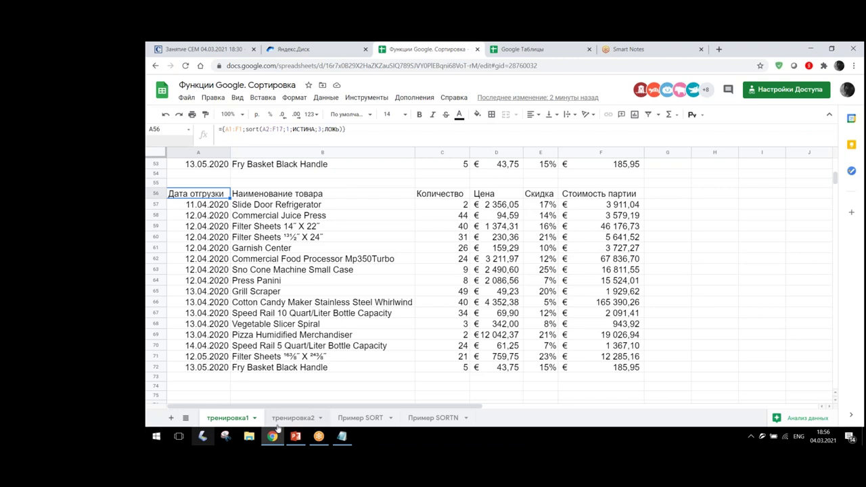
Start an array formula ={ in cell A75, just below the sorted table.
scroll(223, 396, "down", 1)
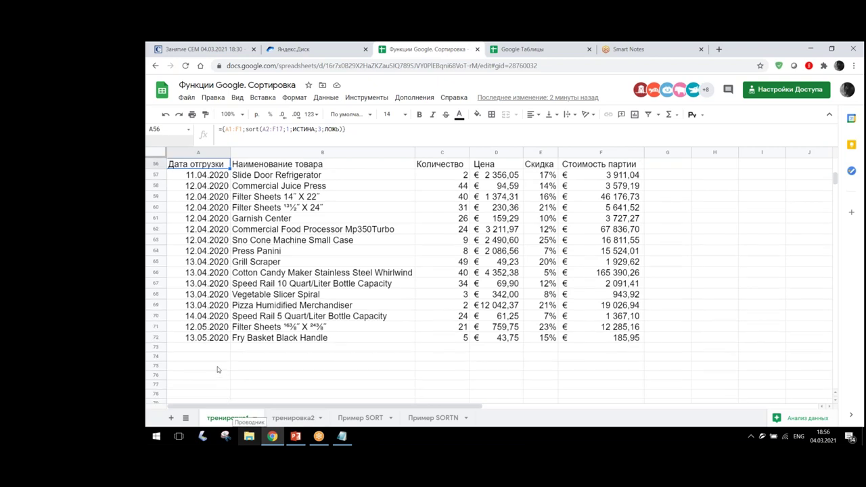
left_click(218, 370)
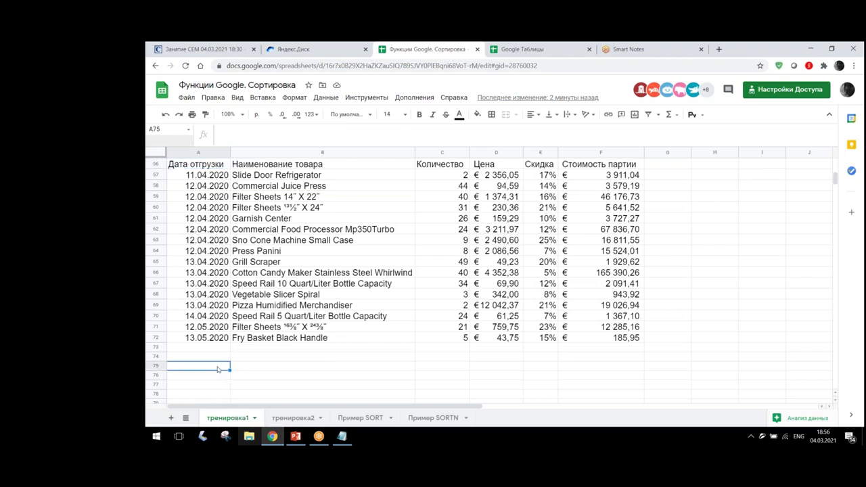
type("=")
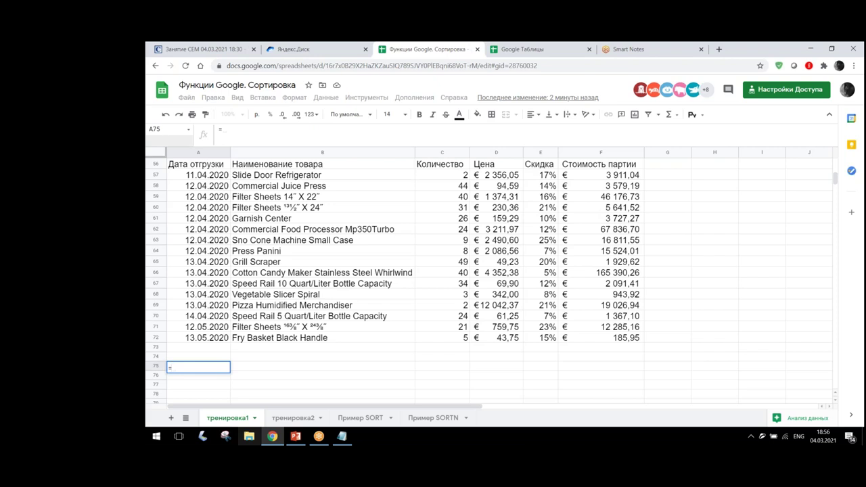
type("(")
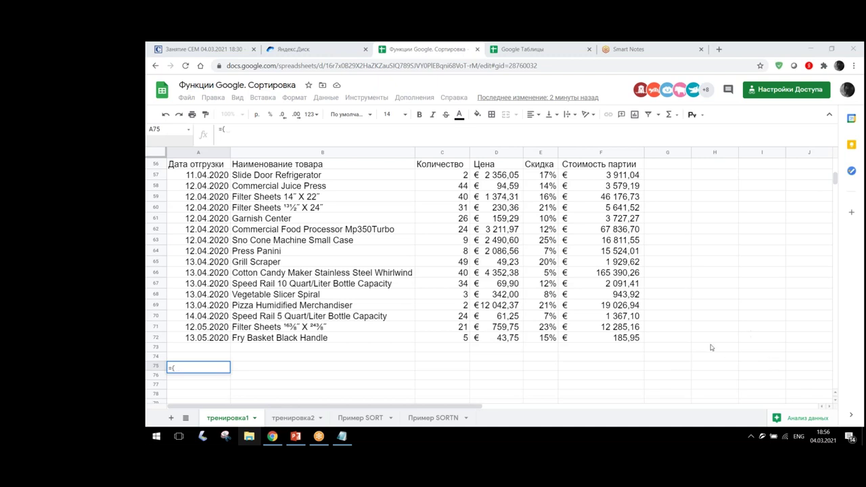
left_click(190, 368)
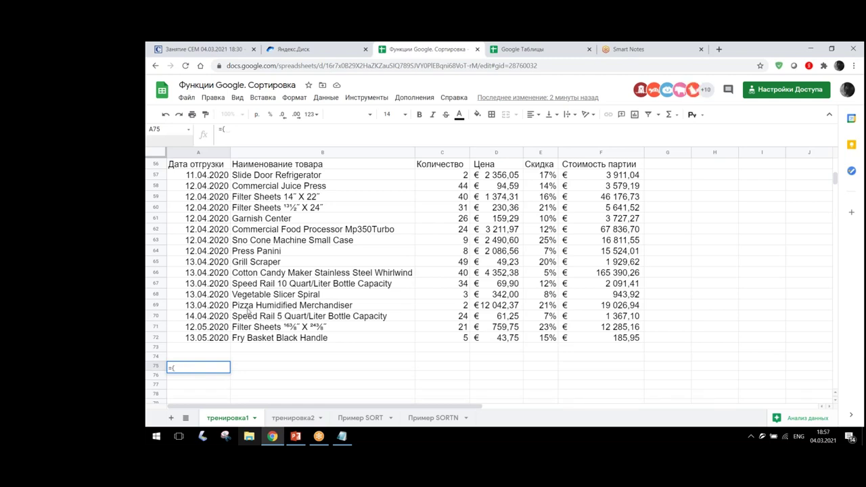
scroll(282, 245, "up", 10)
Extend the A75 formula with header A1:F1, a semicolon, then SORT({ over A8:F11.
scroll(282, 245, "up", 1)
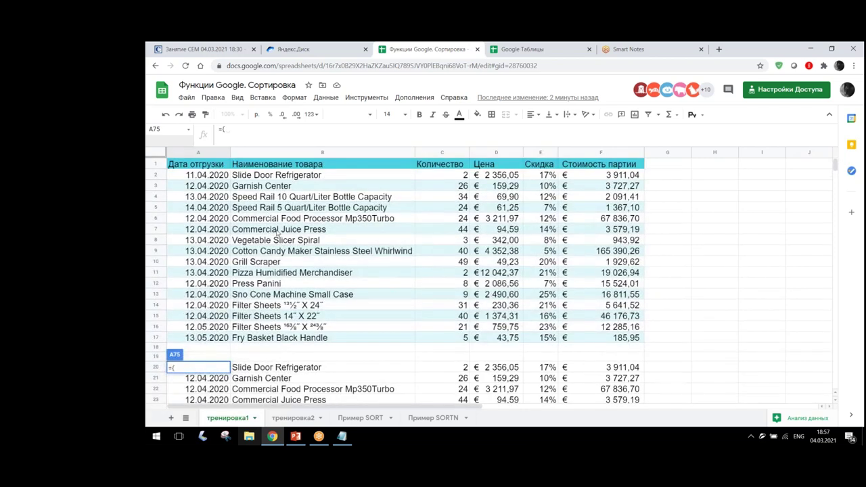
left_click_drag(213, 165, 586, 167)
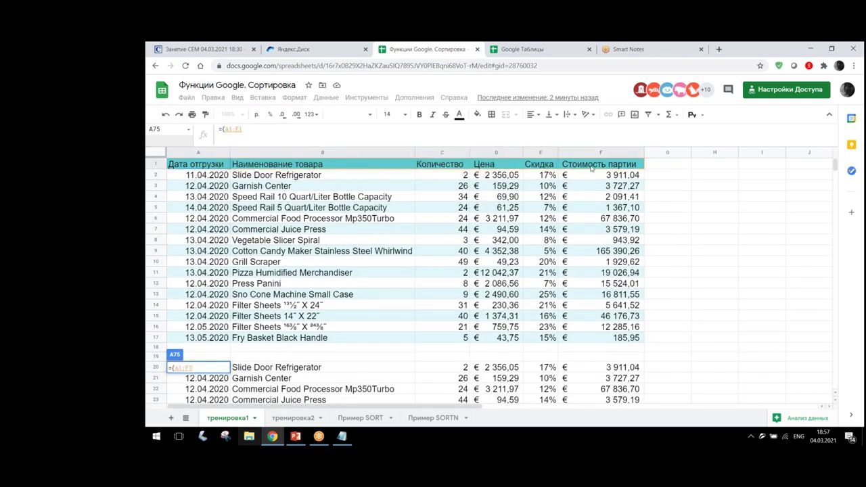
type(";")
type("sor")
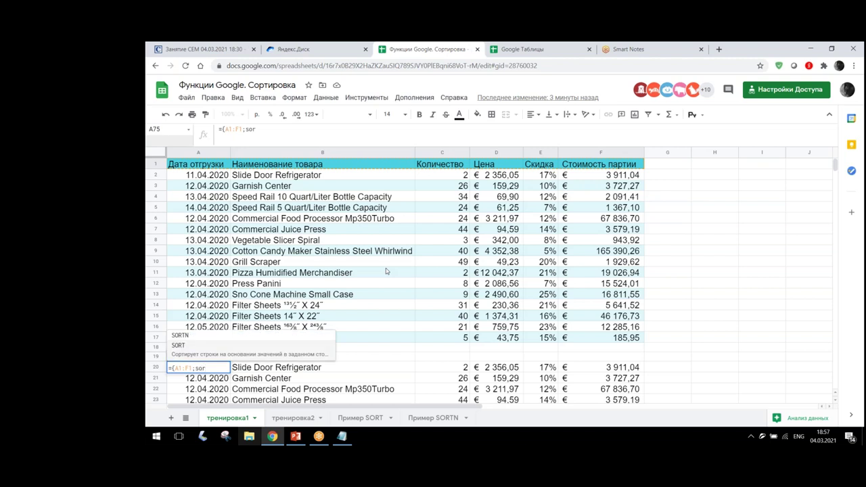
key("Tab")
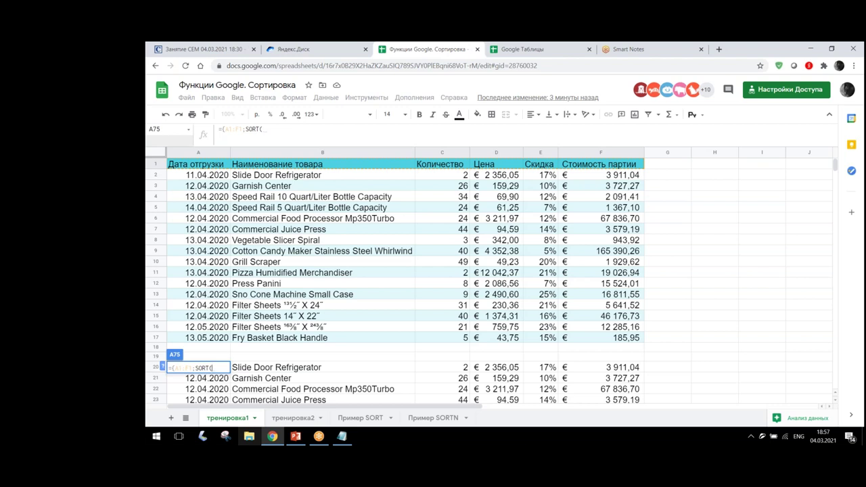
type("(")
left_click_drag(195, 245, 572, 276)
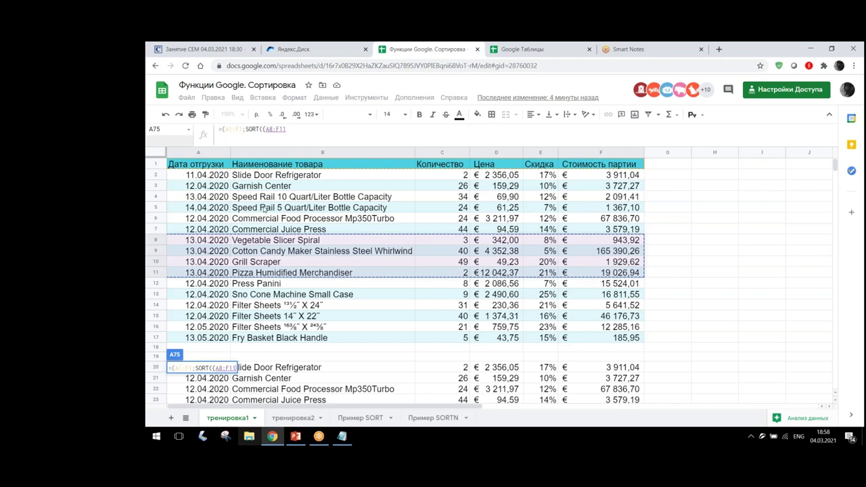
Stack A17:F17 and A4:F4 after A8:F11 in the SORT array and close it with }.
type(";")
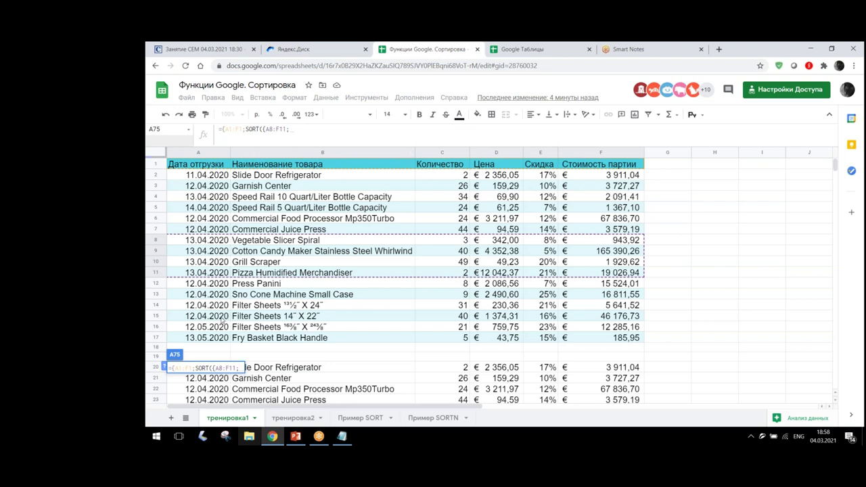
left_click_drag(203, 340, 601, 340)
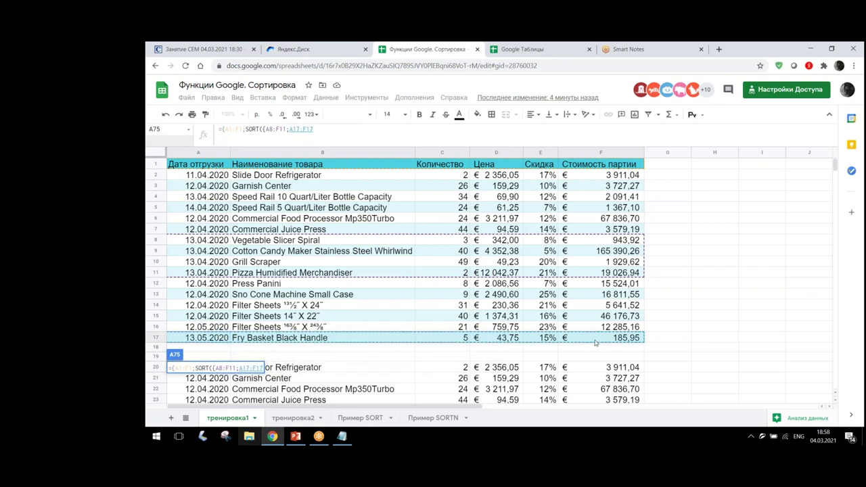
type(";")
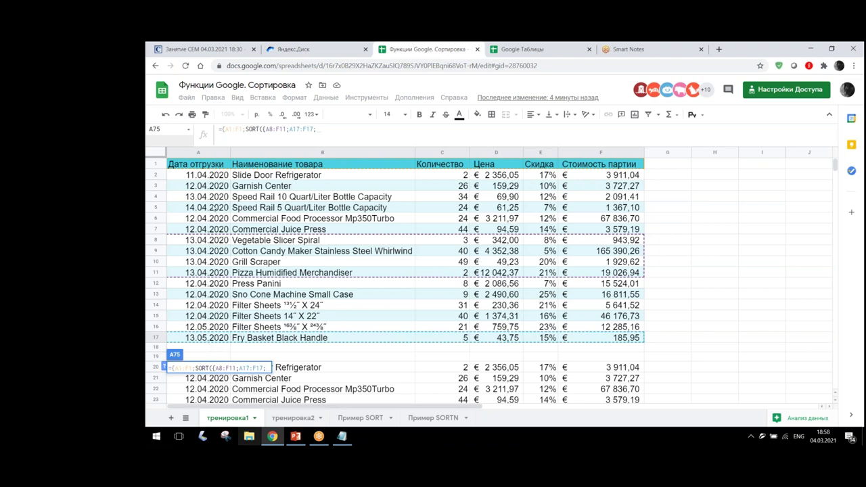
left_click_drag(182, 197, 593, 198)
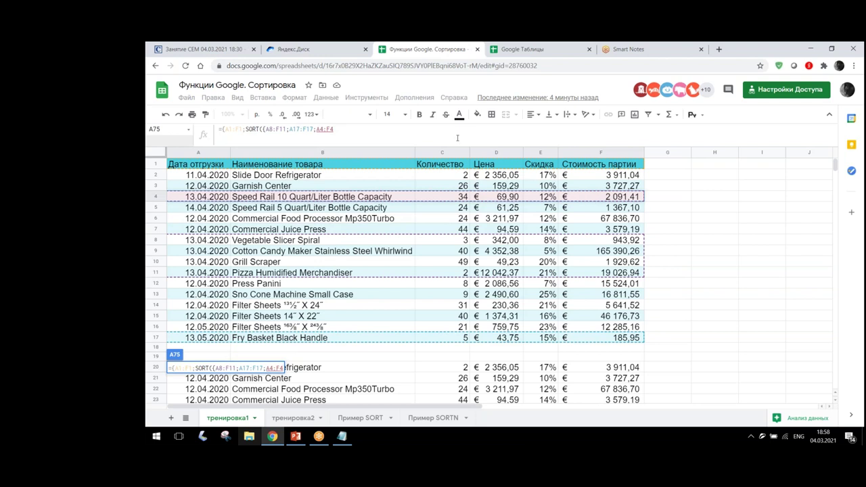
type("}")
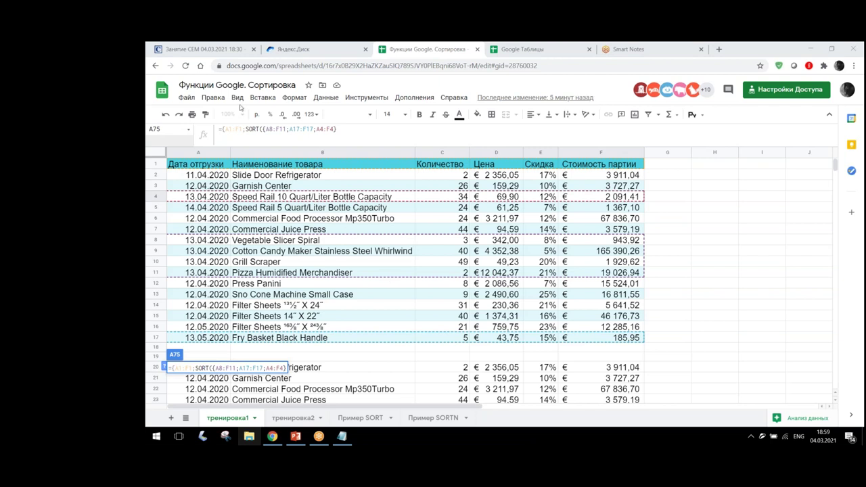
left_click(352, 129)
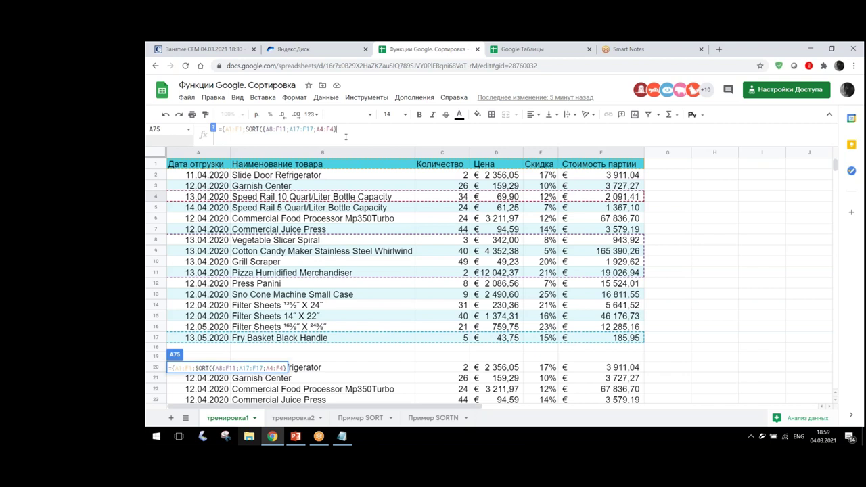
Add sort arguments 1;true;3;false and close the formula with )}.
type(";")
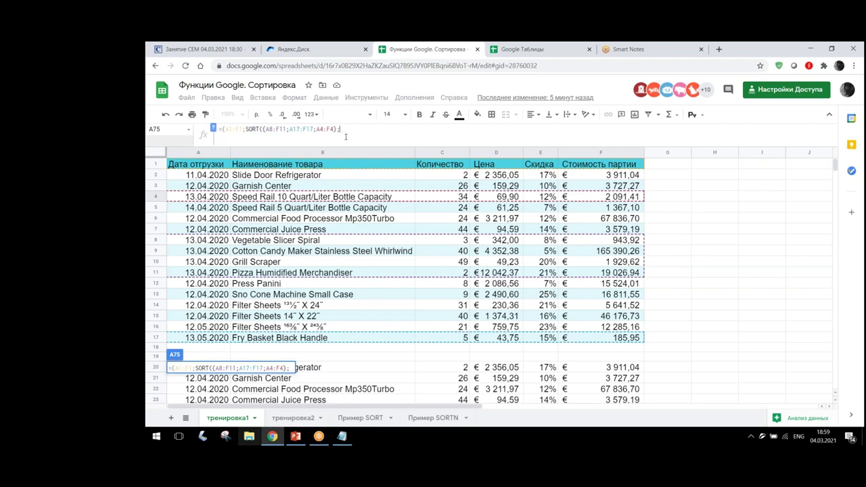
type("1;")
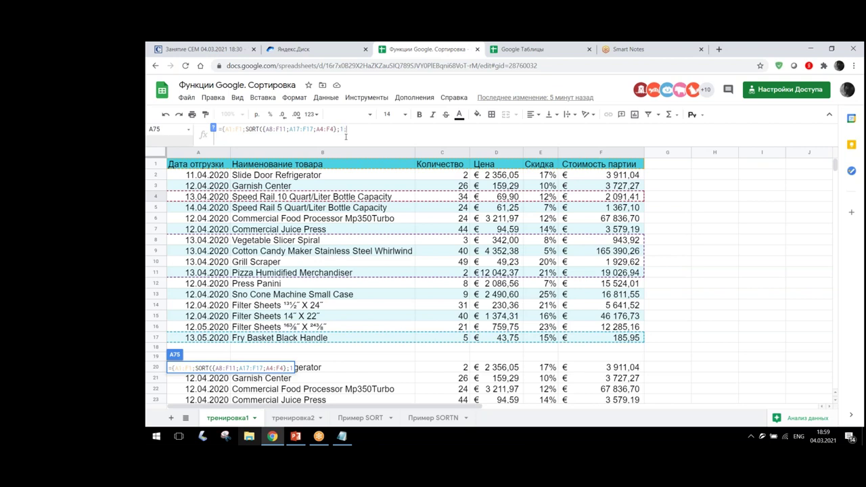
type("true")
type(";3;false")
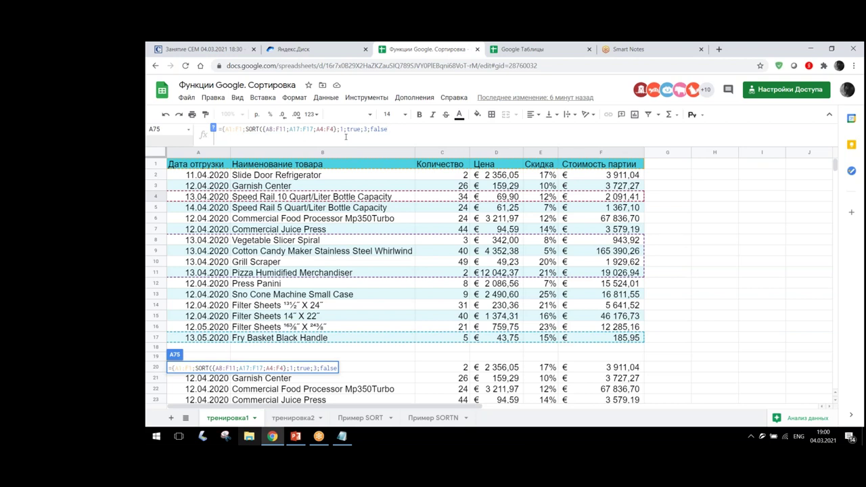
type(")")
type("}")
Commit the formula and check the six sorted products' dates in A76:A81.
key("Return")
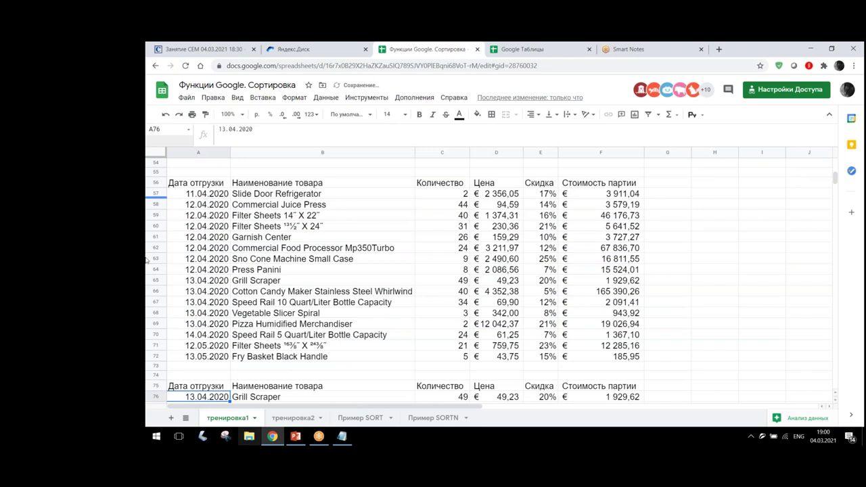
left_click(189, 385)
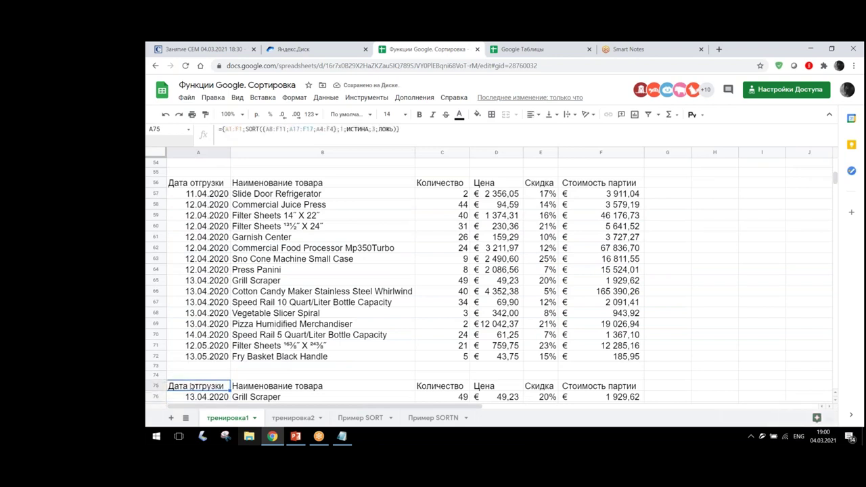
scroll(203, 338, "down", 4)
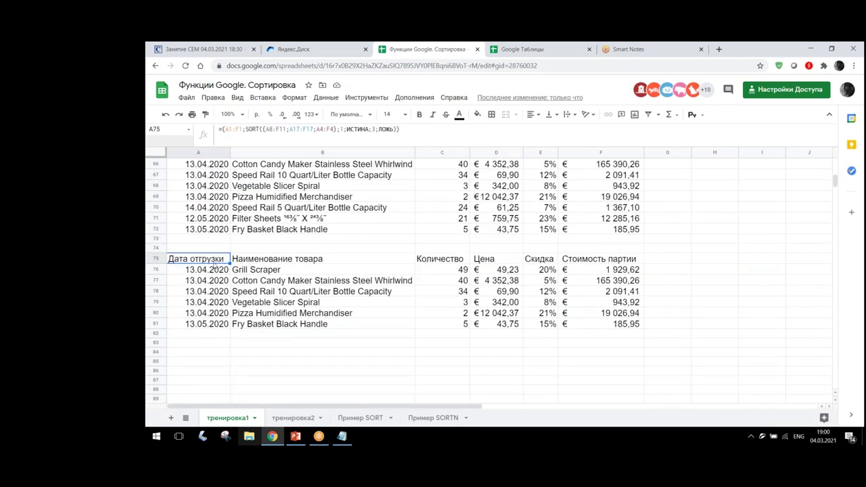
scroll(215, 277, "down", 1)
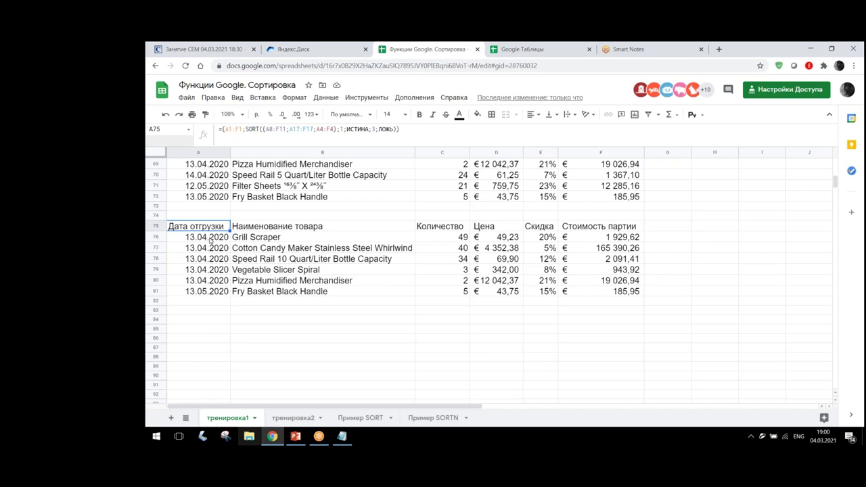
left_click_drag(210, 241, 211, 293)
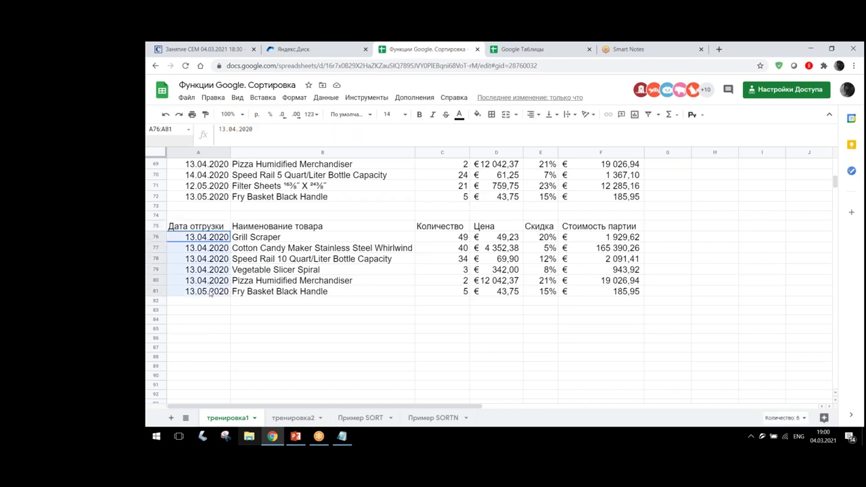
Select the entire SORT formula text of cell A75 in the formula bar.
left_click(201, 229)
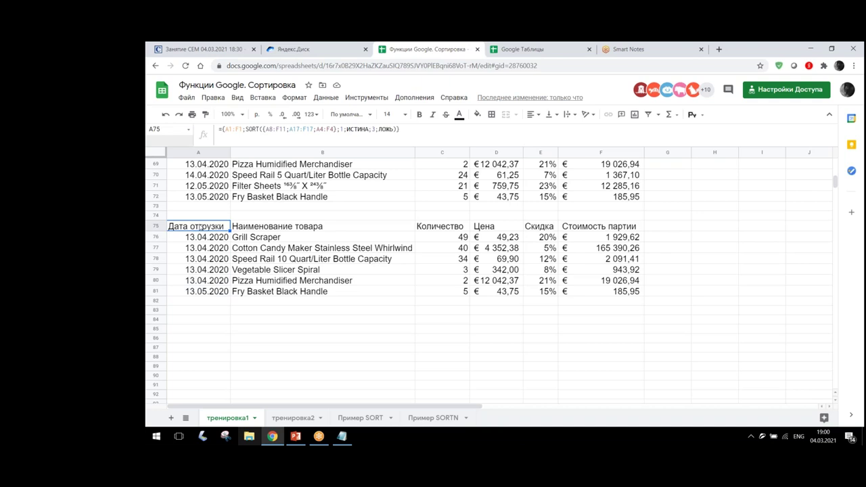
left_click(413, 129)
key("ctrl+a")
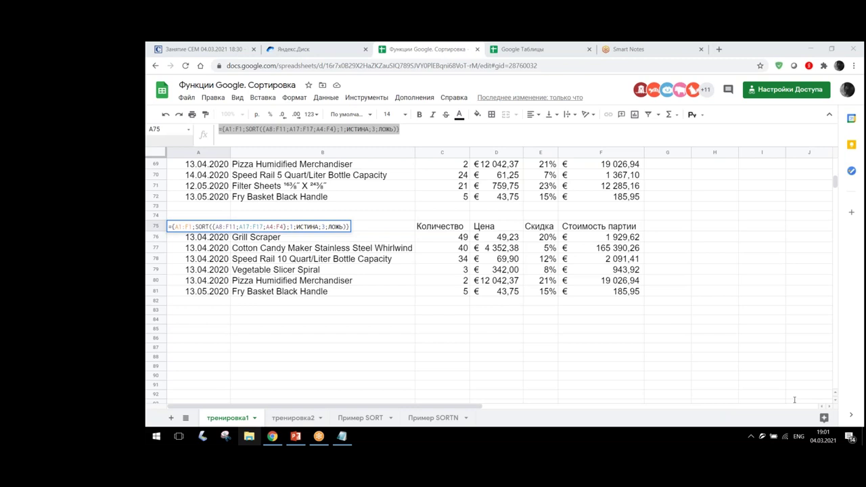
left_click(442, 137)
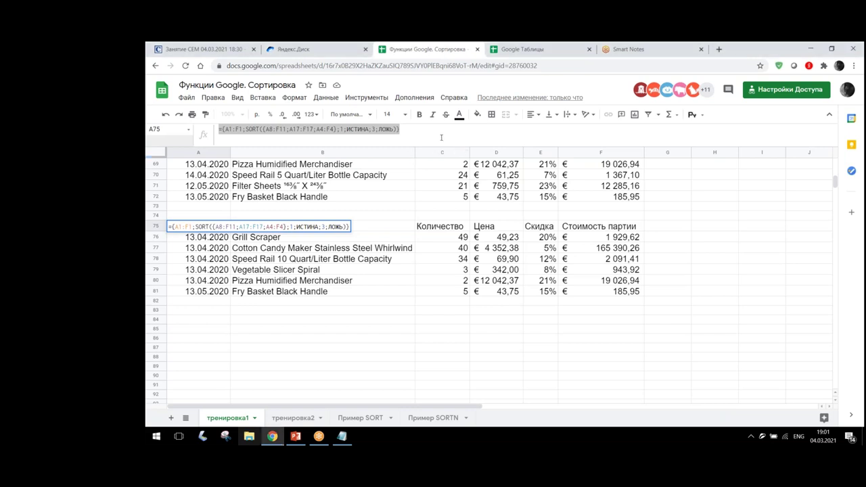
Leave A75's formula unchanged and view the File > Download formats: XLSX, ODS, PDF, CSV.
key("Return")
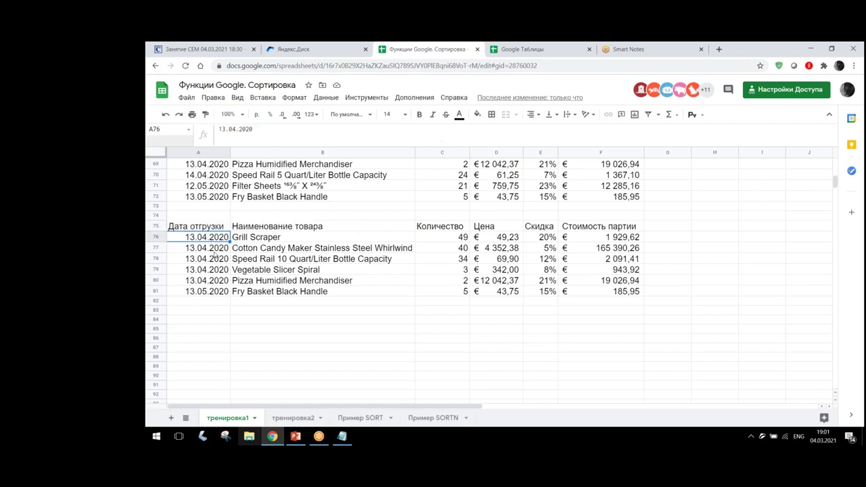
left_click(202, 228)
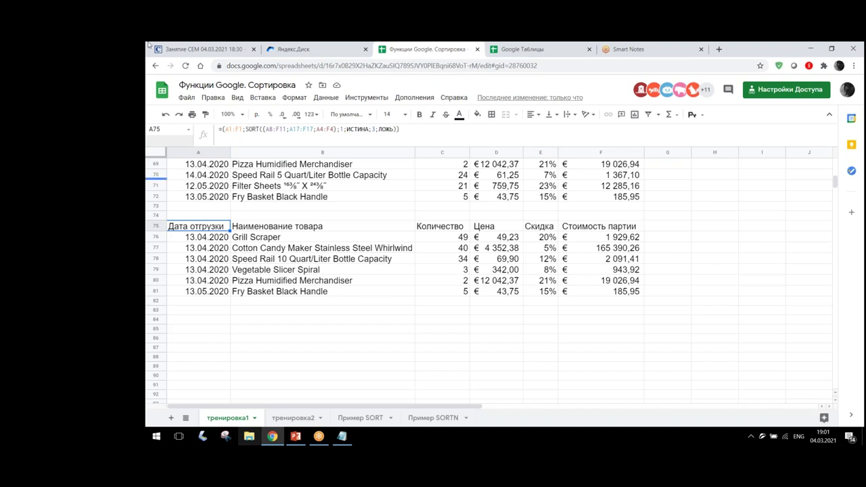
left_click(184, 98)
mouse_move(206, 220)
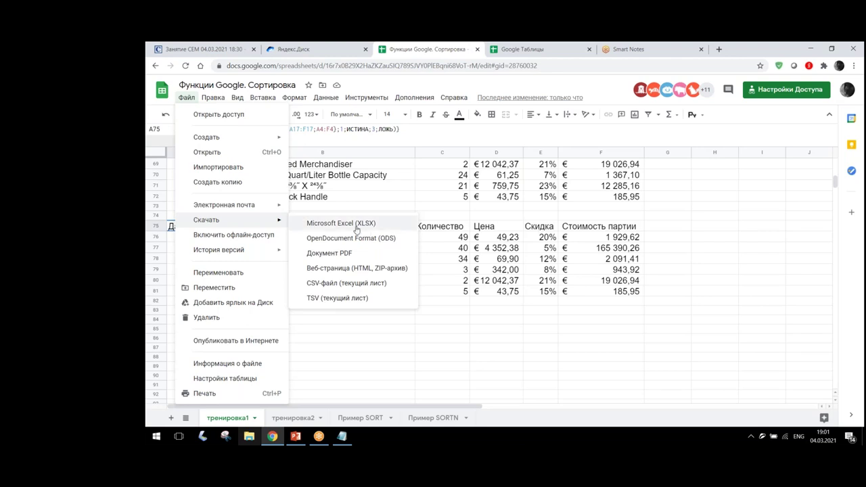
left_click(459, 231)
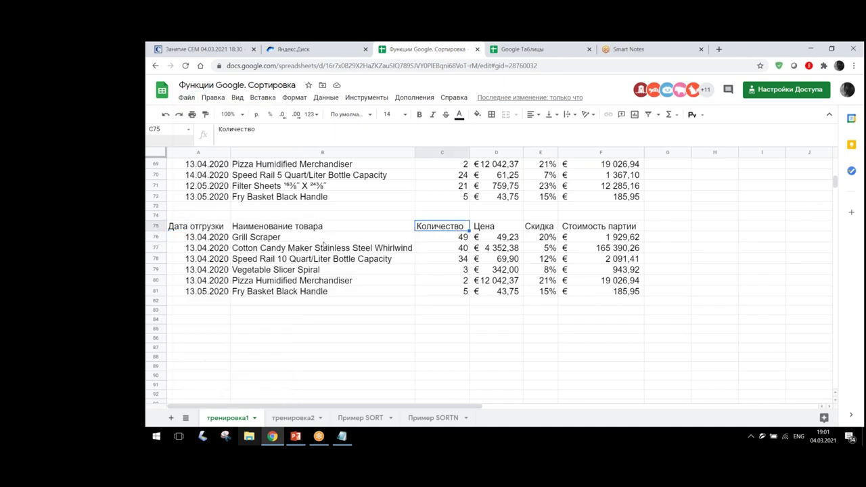
left_click(197, 230)
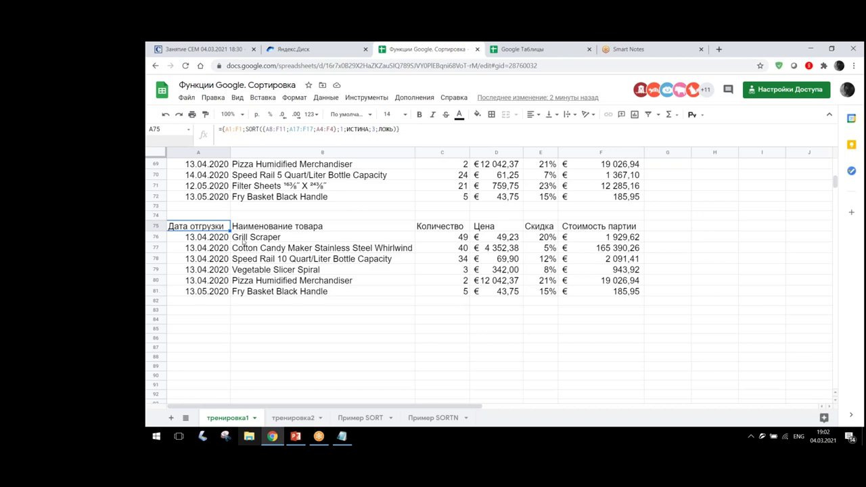
scroll(243, 241, "up", 4)
scroll(243, 242, "down", 4)
scroll(243, 242, "up", 3)
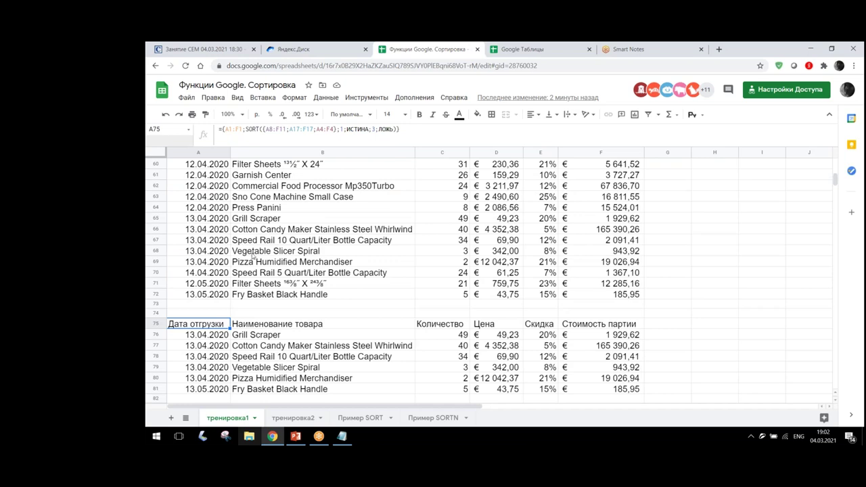
scroll(340, 251, "down", 2)
scroll(341, 251, "up", 10)
scroll(341, 251, "up", 2)
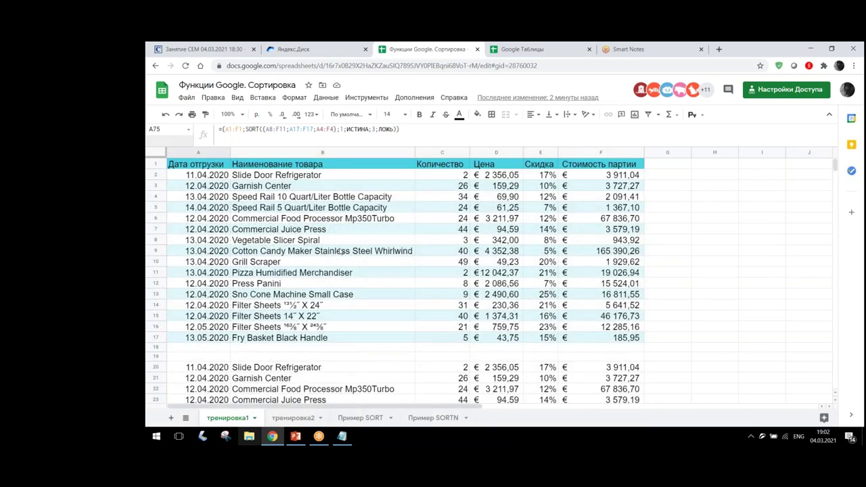
scroll(340, 251, "down", 3)
scroll(341, 251, "down", 5)
scroll(341, 251, "down", 2)
scroll(340, 251, "down", 8)
scroll(341, 251, "down", 1)
scroll(340, 251, "up", 2)
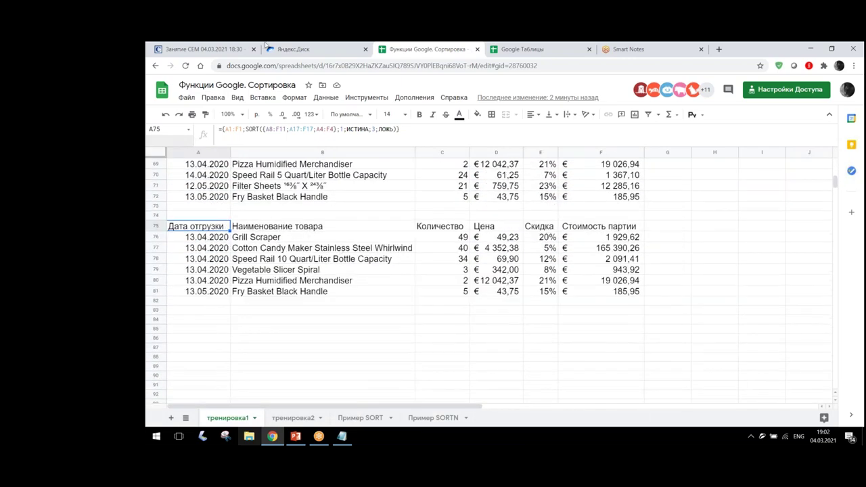
left_click(187, 98)
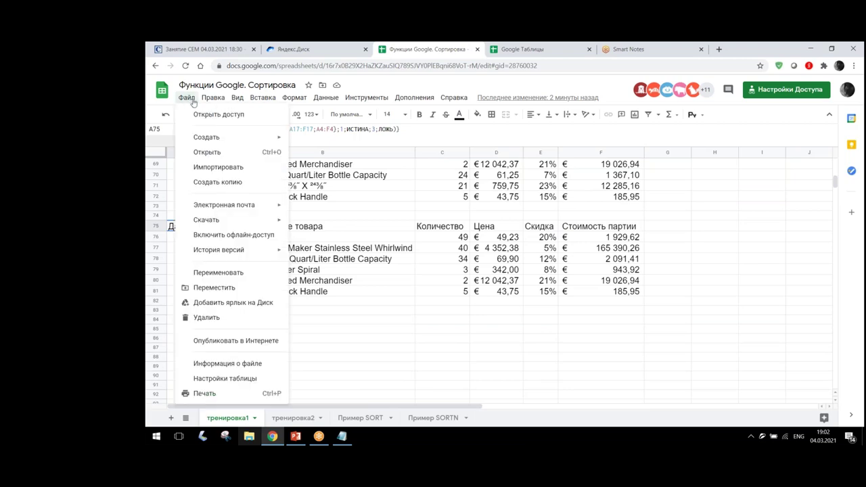
left_click(339, 319)
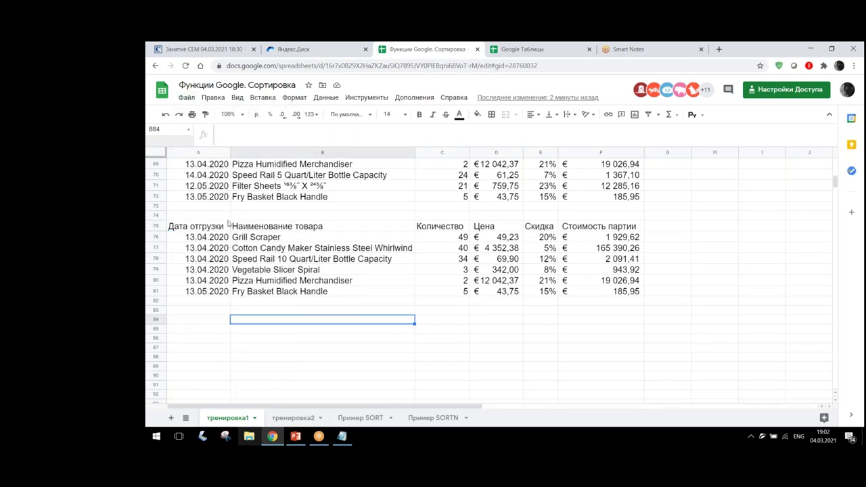
scroll(220, 205, "up", 5)
scroll(220, 206, "up", 5)
scroll(220, 205, "down", 3)
scroll(220, 205, "down", 3)
scroll(219, 205, "down", 3)
scroll(220, 205, "down", 3)
scroll(219, 204, "down", 2)
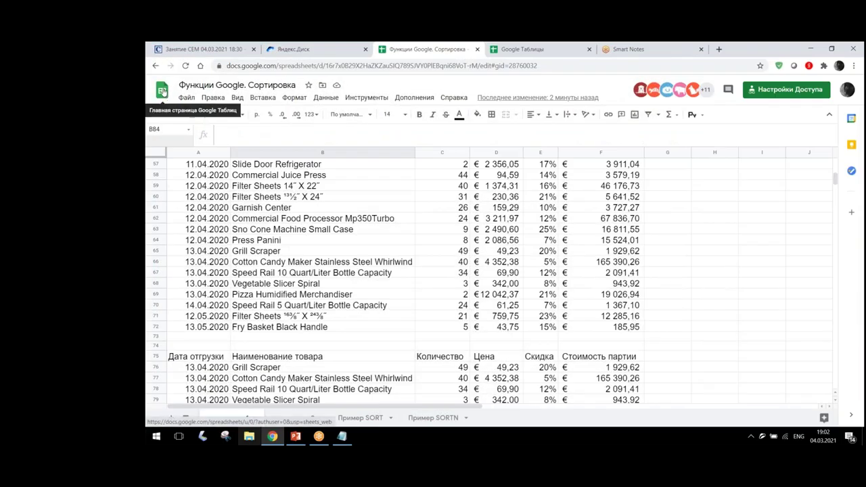
Return to the Sheets home page and reopen 'Функции Google. Сортировка'.
left_click(163, 91)
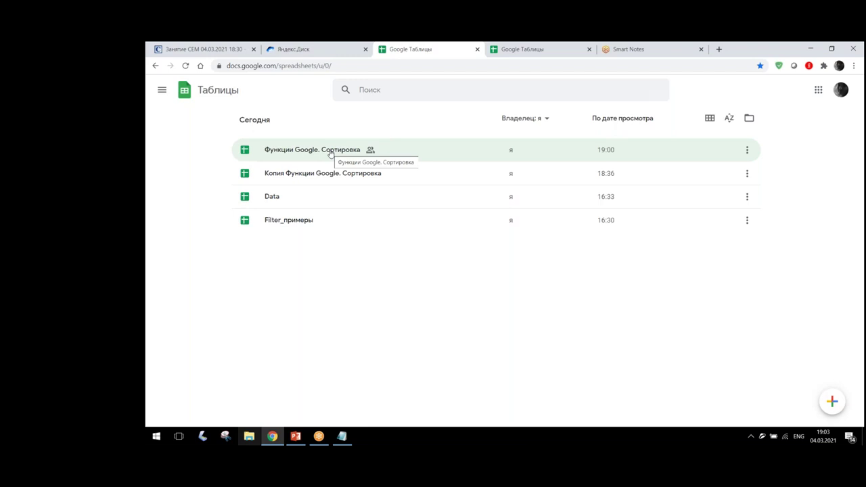
left_click(330, 155)
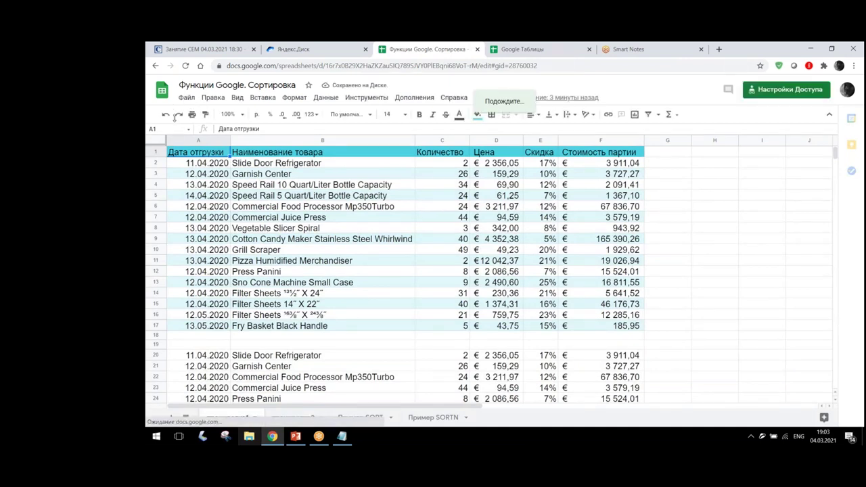
Glance at the File download menu, close it, and scroll through the sheet's data.
left_click(185, 98)
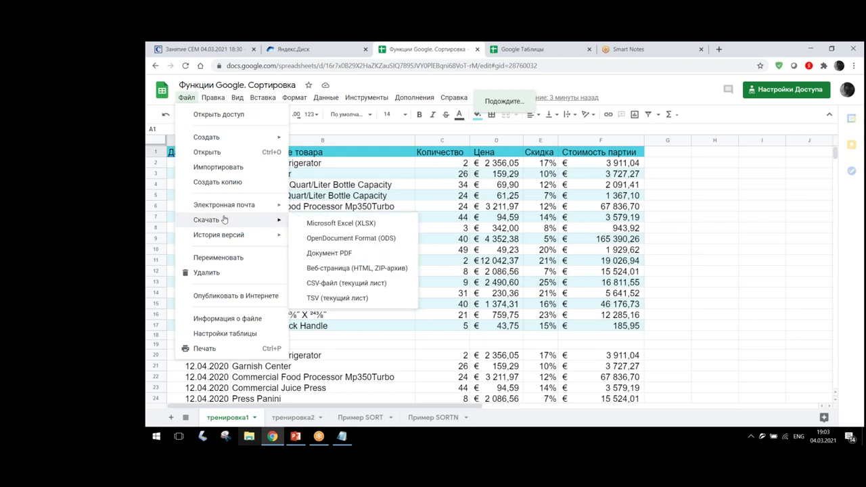
mouse_move(206, 220)
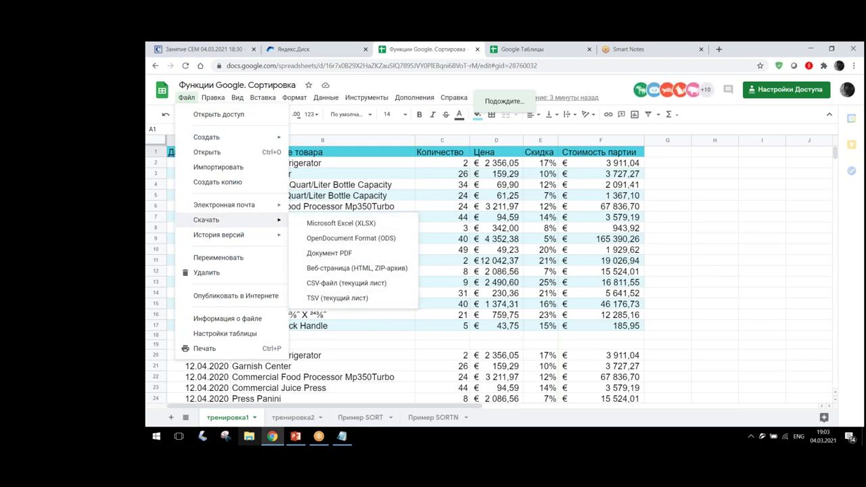
left_click(516, 229)
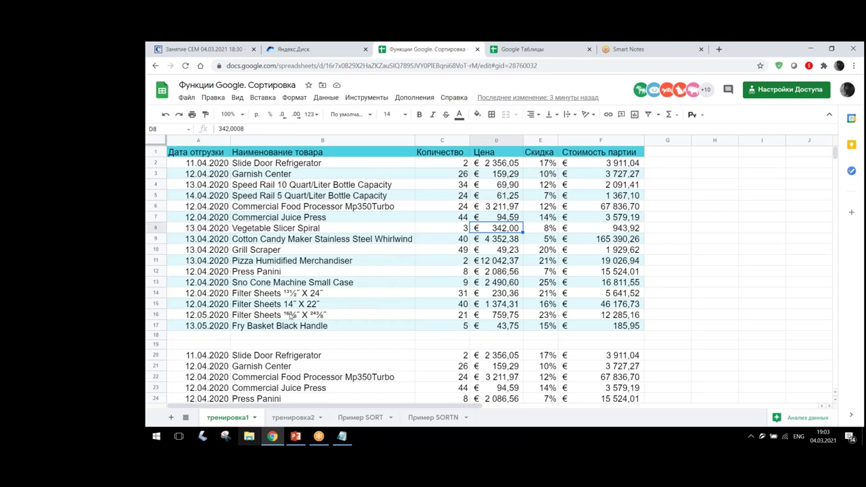
scroll(291, 316, "down", 5)
scroll(291, 317, "down", 5)
scroll(291, 316, "down", 3)
scroll(291, 315, "down", 4)
scroll(291, 313, "down", 2)
scroll(270, 303, "down", 2)
scroll(252, 293, "down", 1)
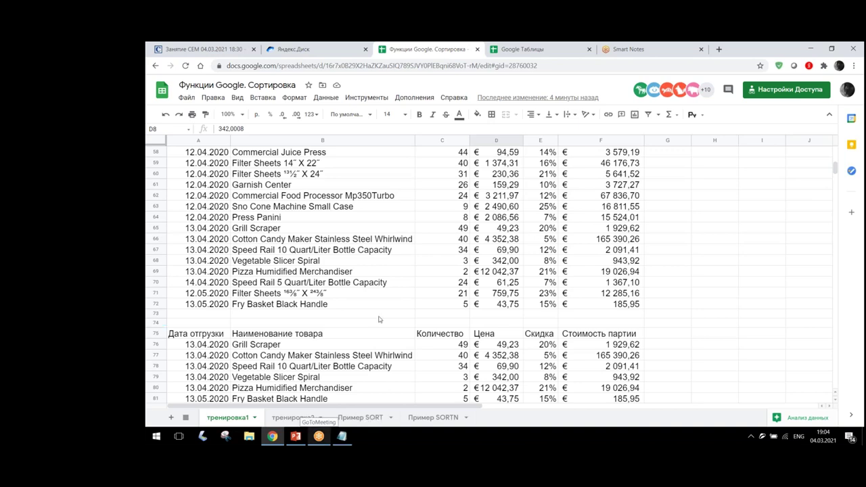
scroll(317, 345, "up", 2)
scroll(316, 346, "up", 3)
scroll(317, 345, "up", 5)
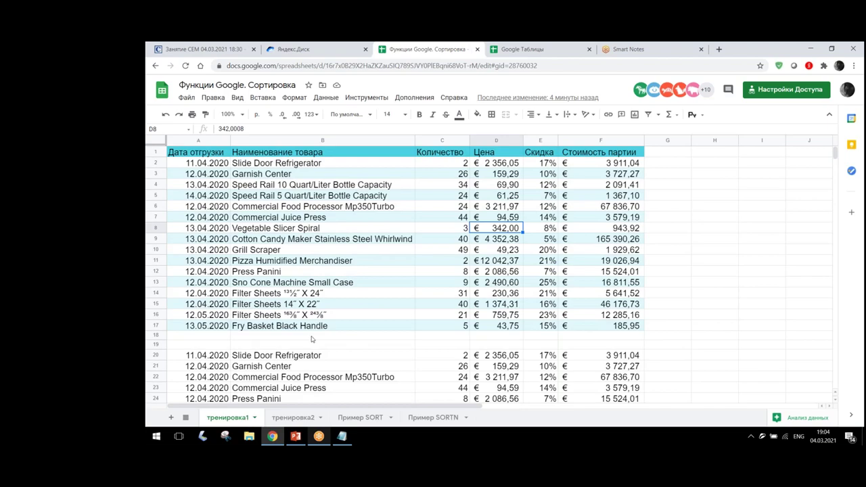
scroll(311, 336, "down", 2)
scroll(312, 336, "down", 1)
scroll(311, 337, "down", 5)
scroll(311, 338, "up", 1)
scroll(311, 339, "up", 1)
scroll(311, 340, "up", 5)
scroll(312, 340, "up", 2)
Switch to the тренировка2 sheet, select cell A20, and bring up the SORT&SORTN PowerPoint deck.
left_click(285, 418)
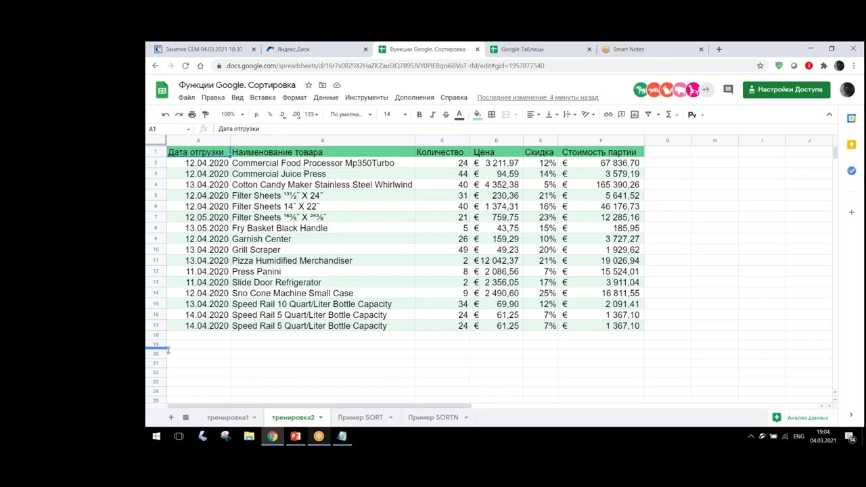
left_click(199, 357)
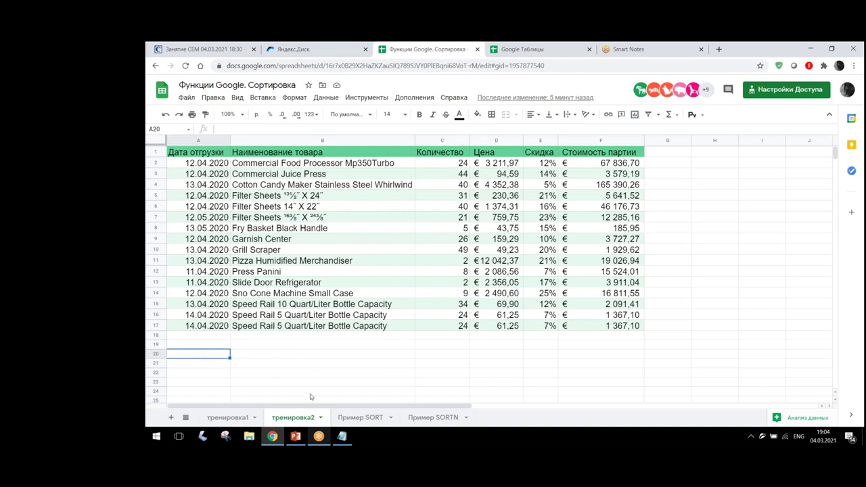
left_click(295, 437)
Step through slides 8–10 to the SORTN syntax slide 11.
left_click(172, 229)
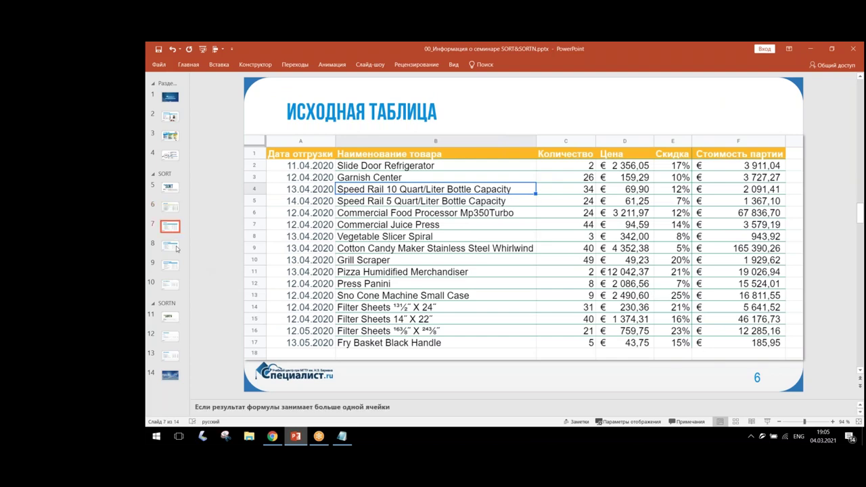
left_click(171, 247)
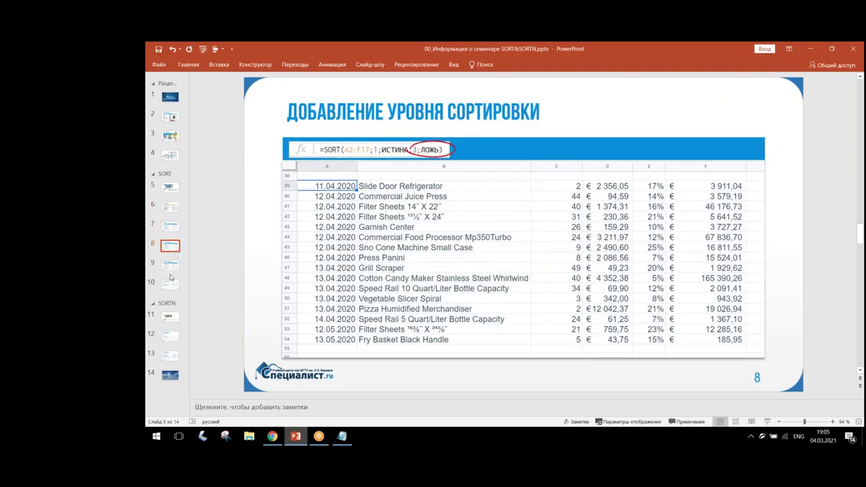
left_click(172, 264)
left_click(173, 288)
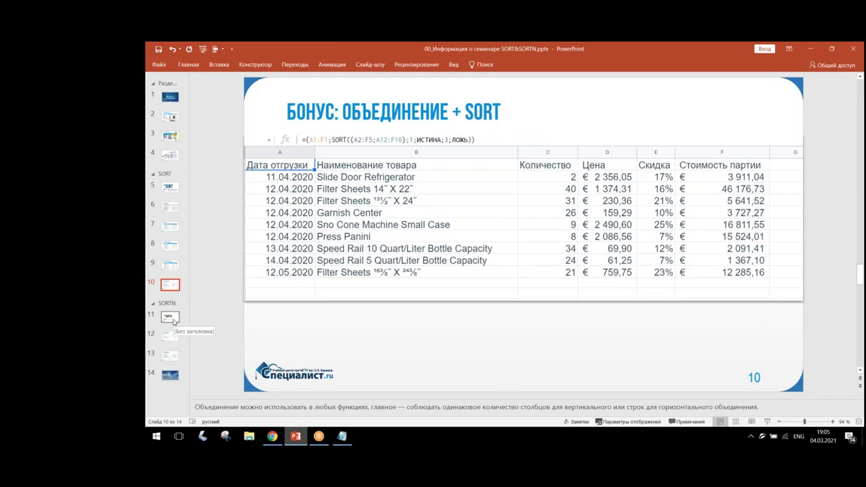
left_click(171, 317)
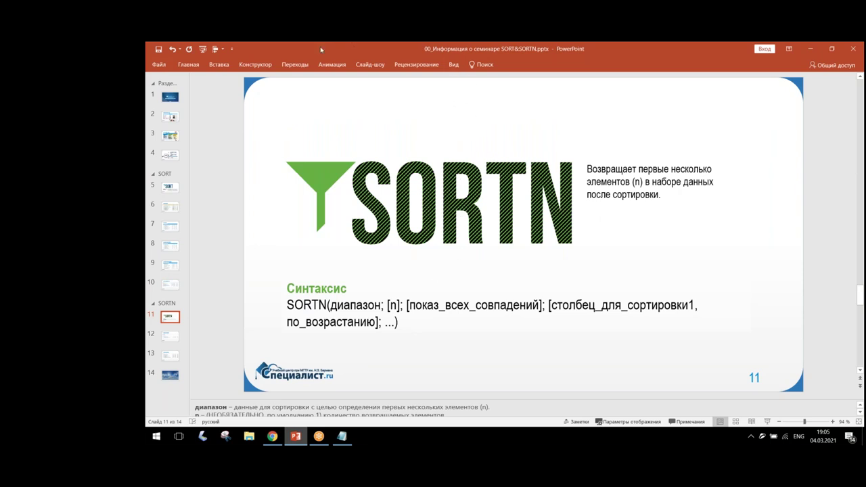
Present slide 11 full screen with Shift+F5, then minimise PowerPoint.
left_click(214, 50)
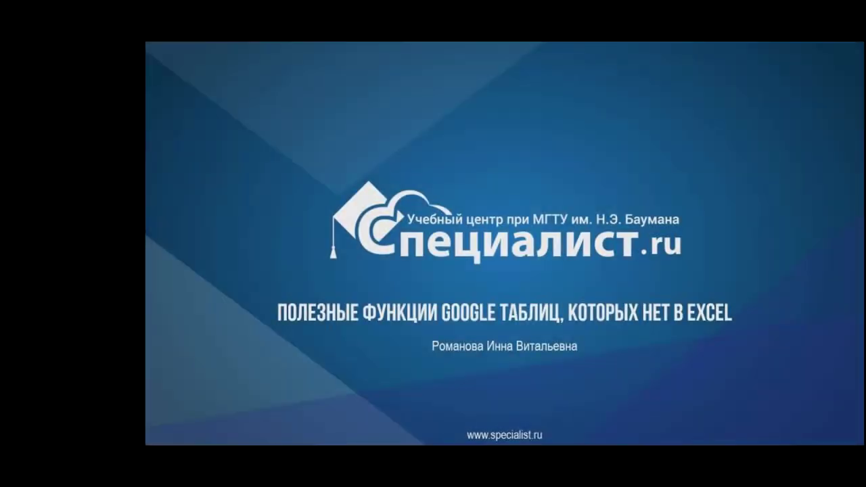
key("Escape")
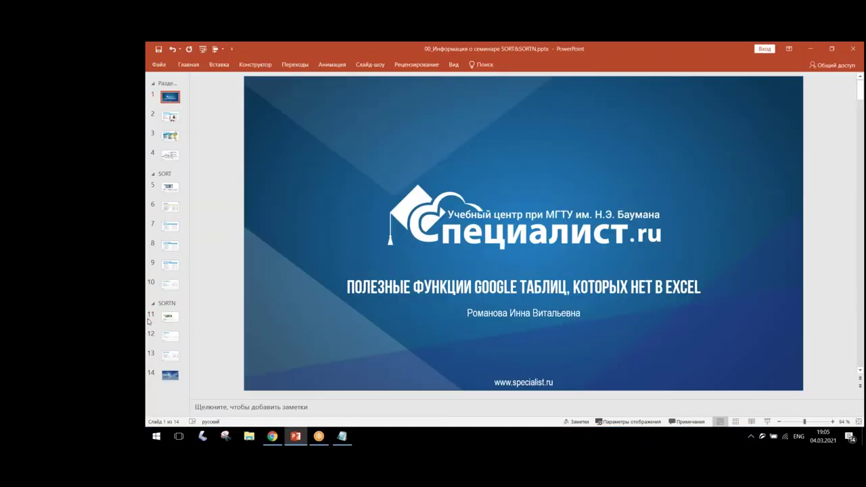
left_click(169, 318)
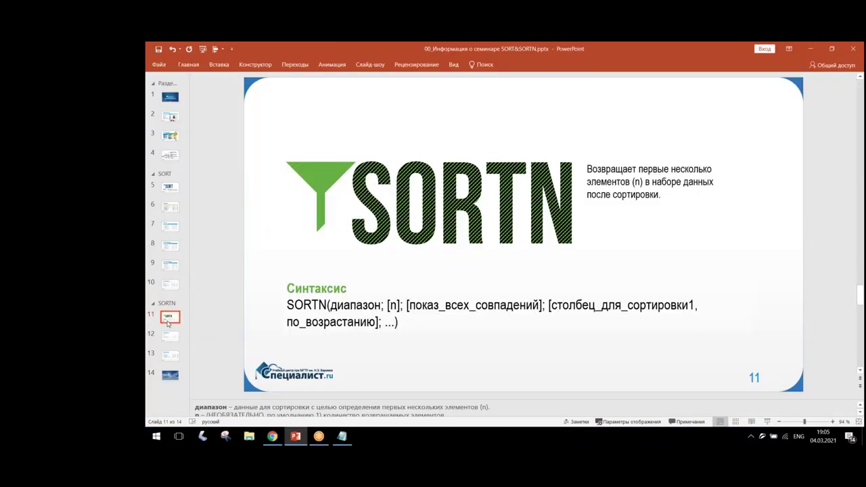
key("shift+F5")
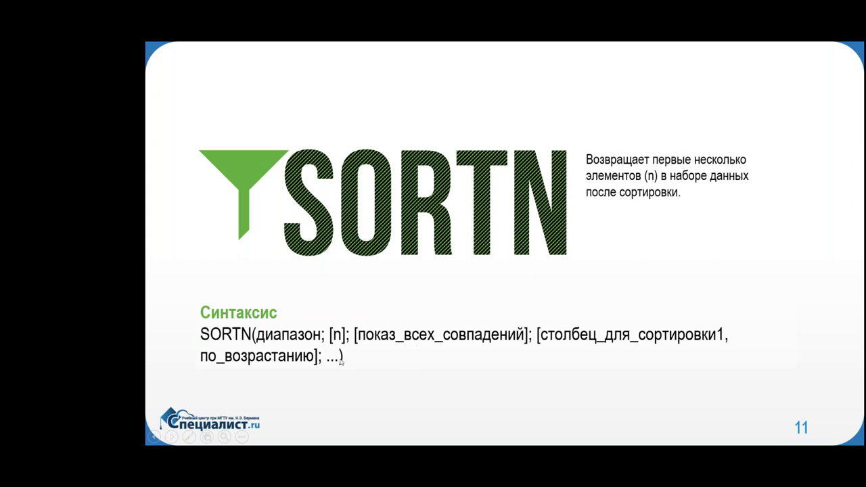
key("Escape")
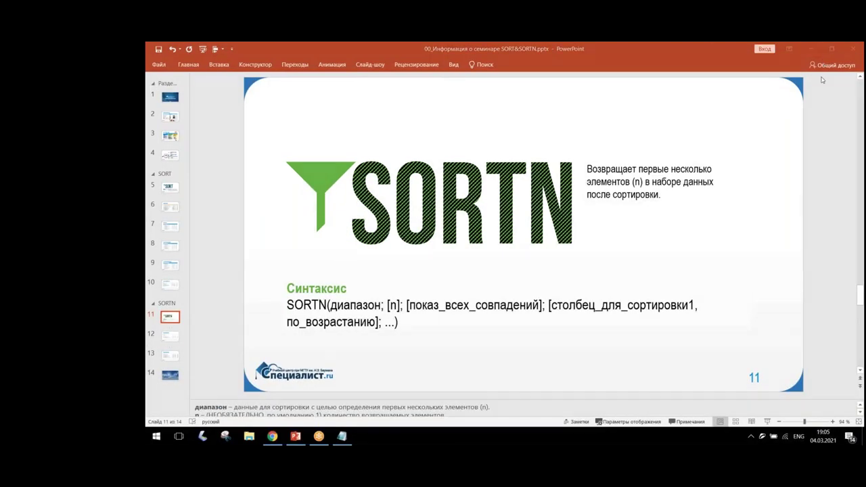
left_click(812, 47)
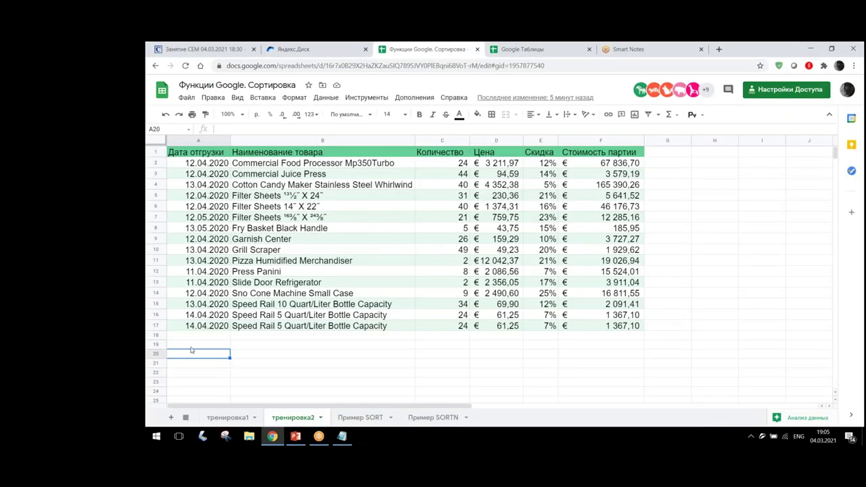
Look over the A1:F17 table, then start a SORTN formula in A20.
scroll(191, 350, "down", 2)
scroll(190, 350, "up", 2)
left_click_drag(202, 152, 609, 326)
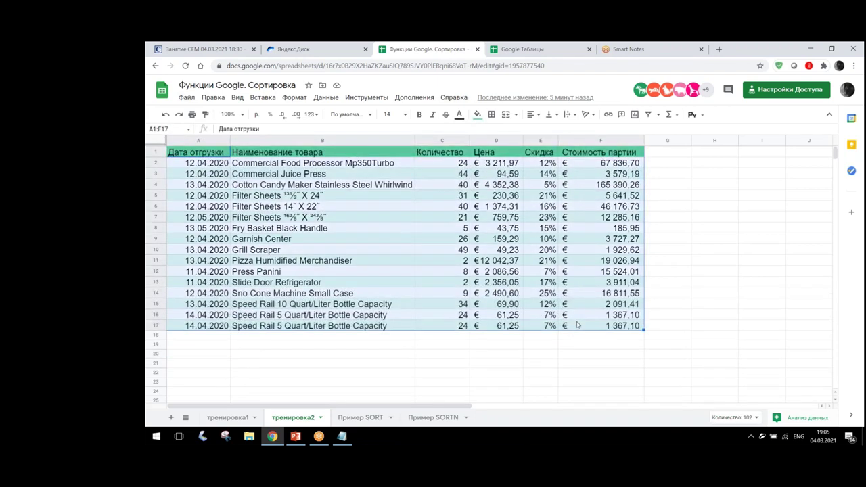
left_click(204, 351)
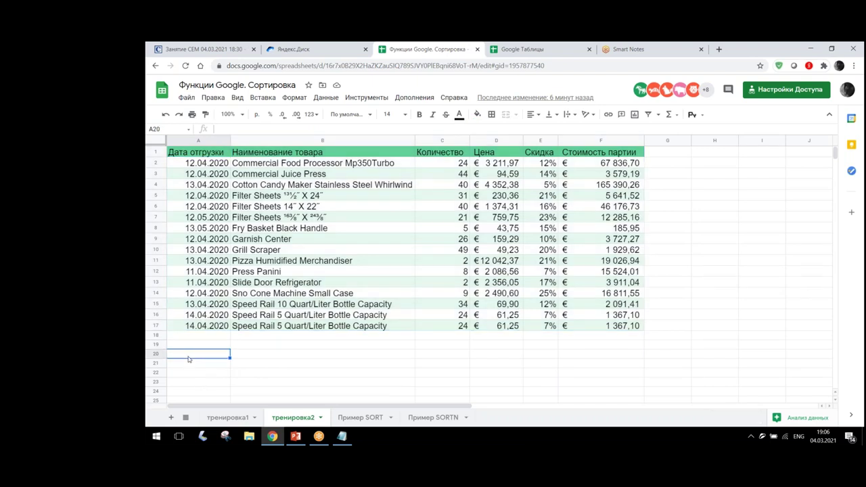
type("=")
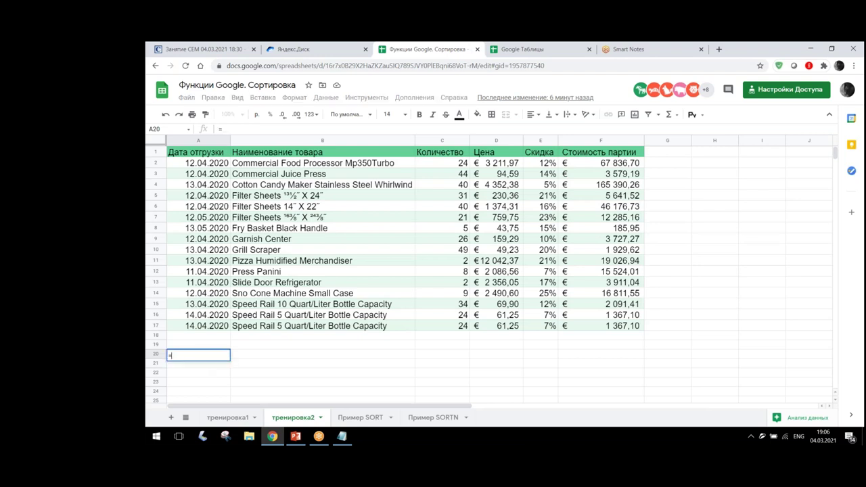
type("sort")
key("Up")
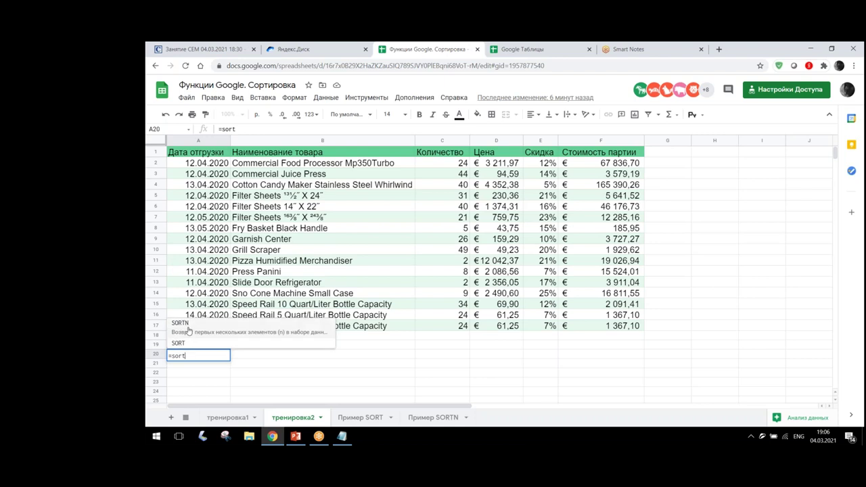
key("Tab")
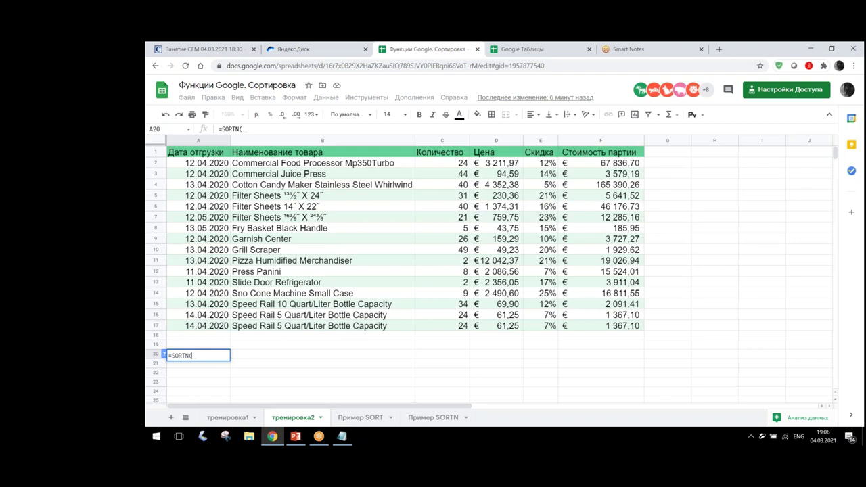
Complete =SORTN(A2:F17) in A20 and review the formula returning the Press Panini row.
left_click_drag(214, 164, 325, 228)
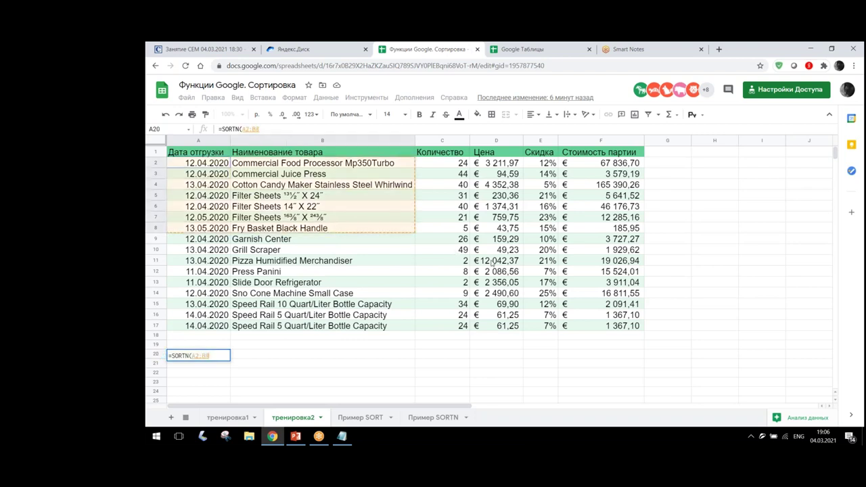
left_click_drag(492, 262, 601, 332)
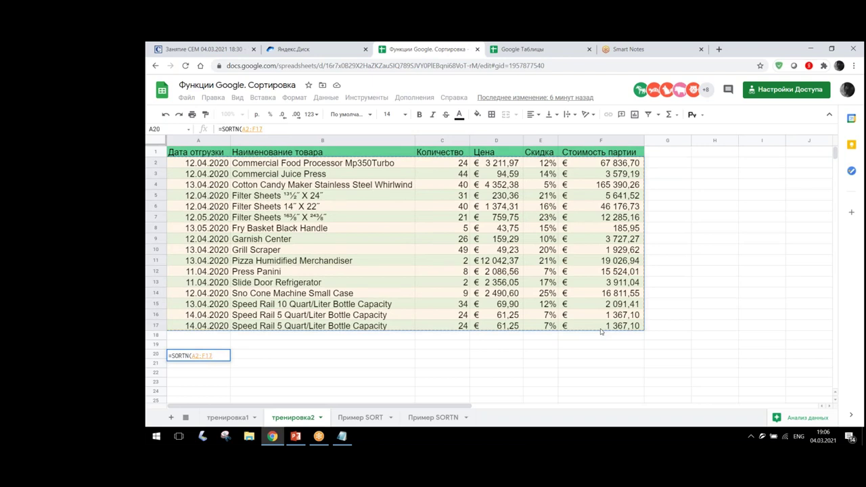
key("Return")
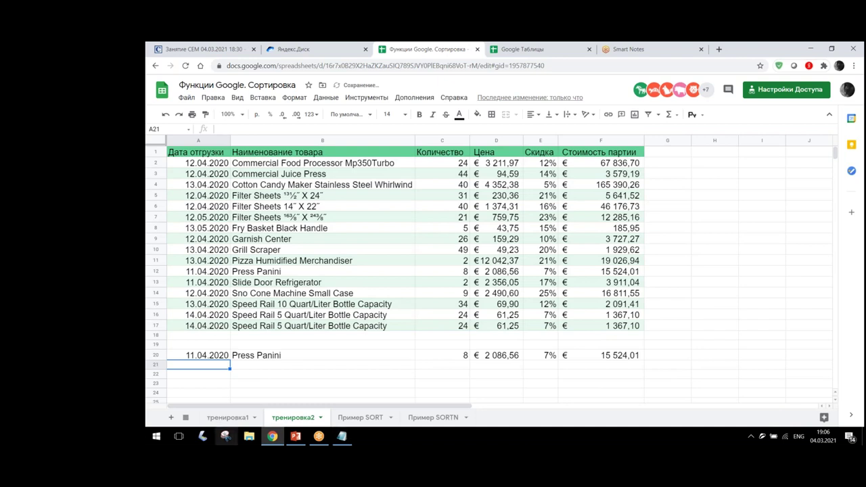
left_click(201, 359)
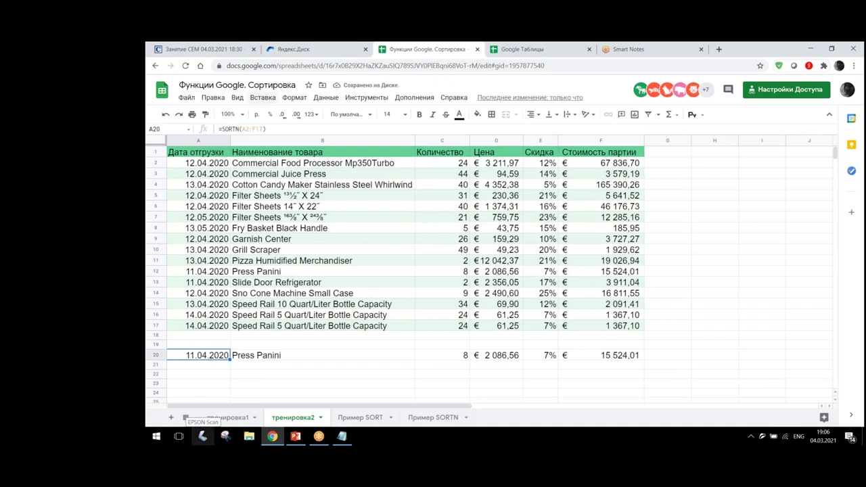
double_click(201, 355)
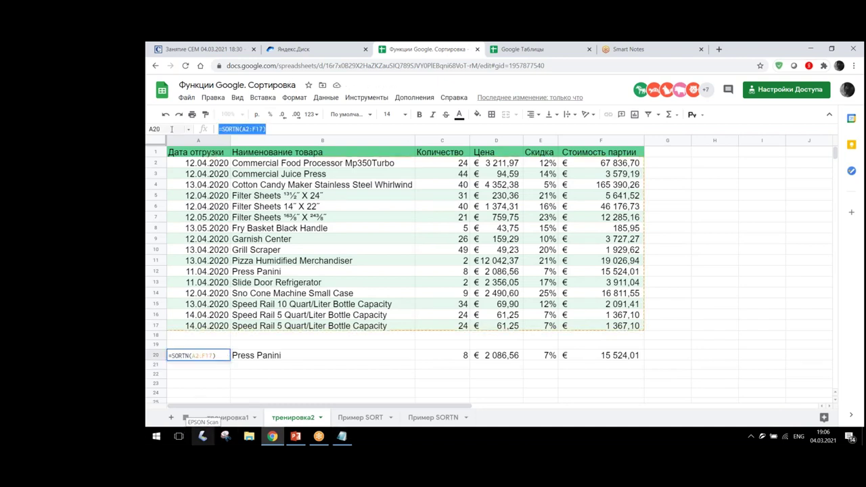
key("Escape")
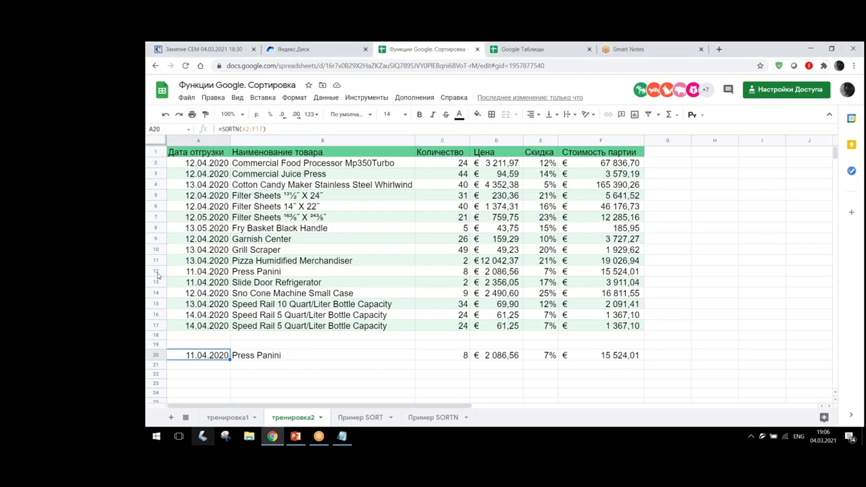
left_click(157, 274)
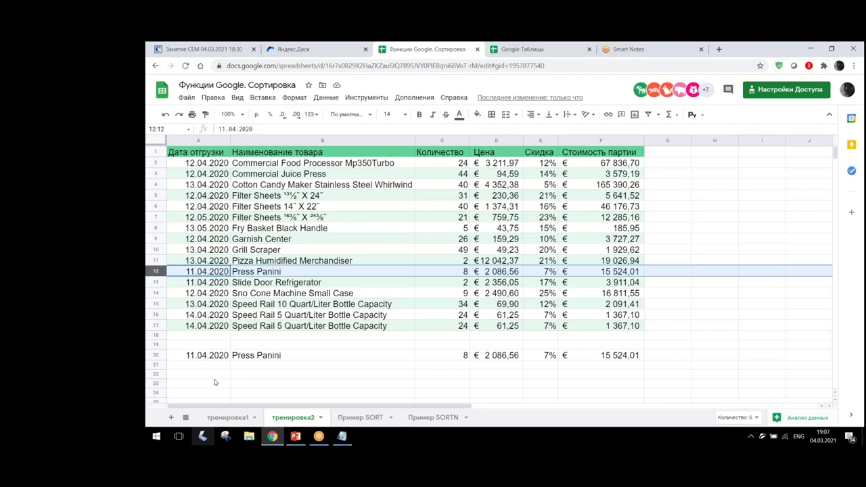
left_click(214, 378)
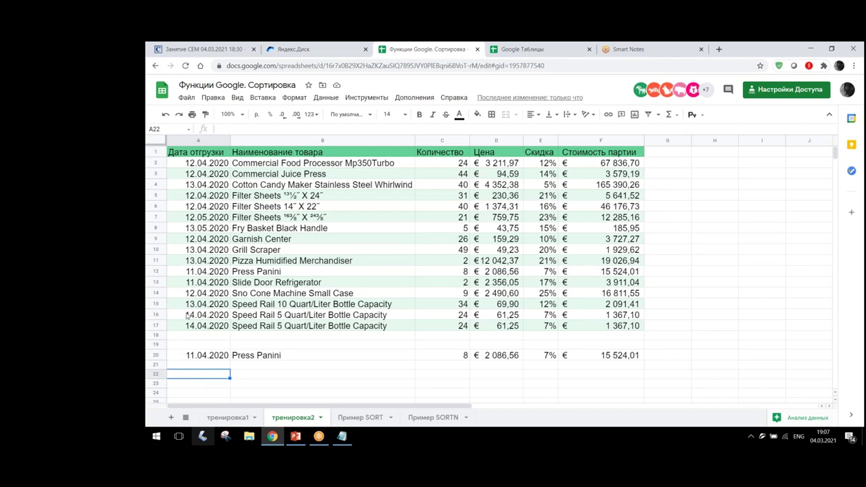
scroll(187, 316, "down", 3)
scroll(187, 315, "down", 2)
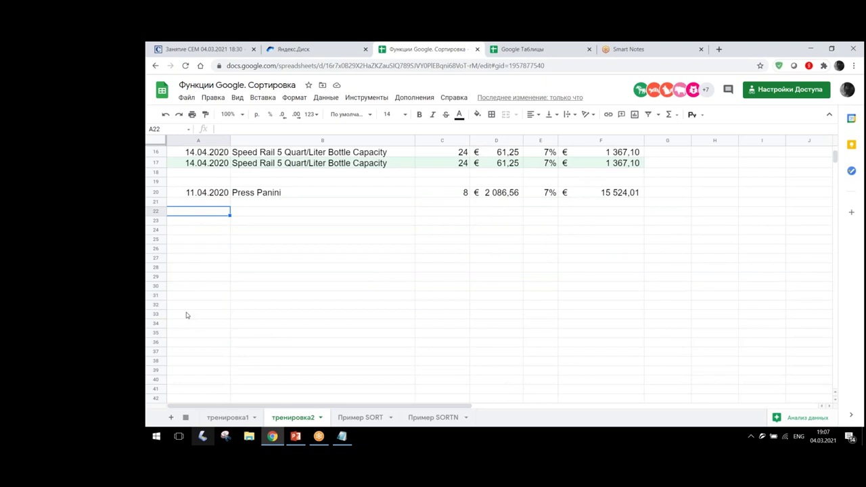
Enter =SORTN(A2:F17;5) in A22, fixing a stray dollar sign before the row count.
type("=sort")
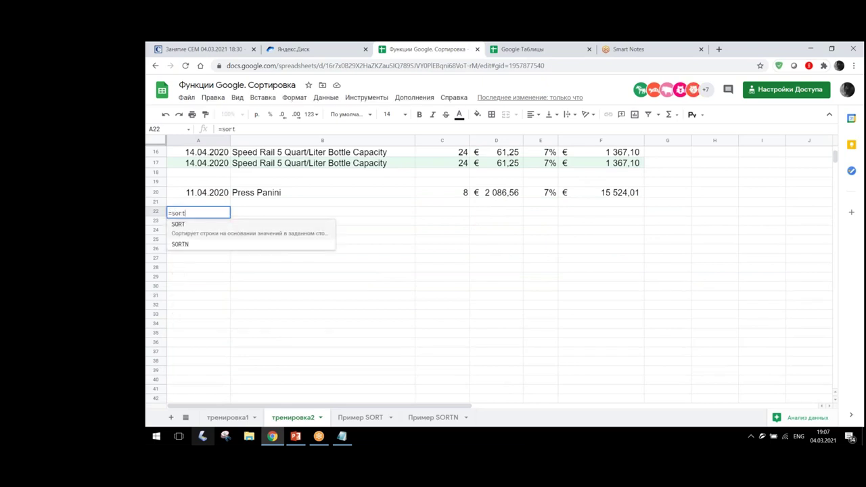
left_click(196, 248)
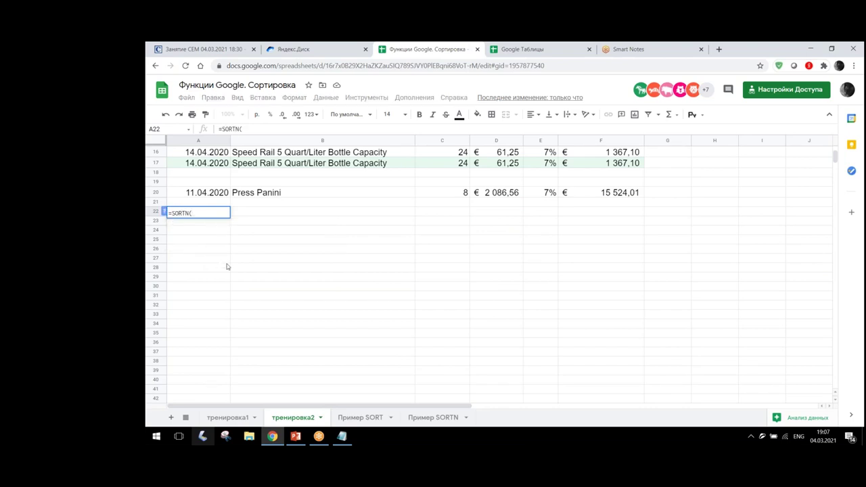
scroll(226, 266, "up", 5)
left_click(199, 163)
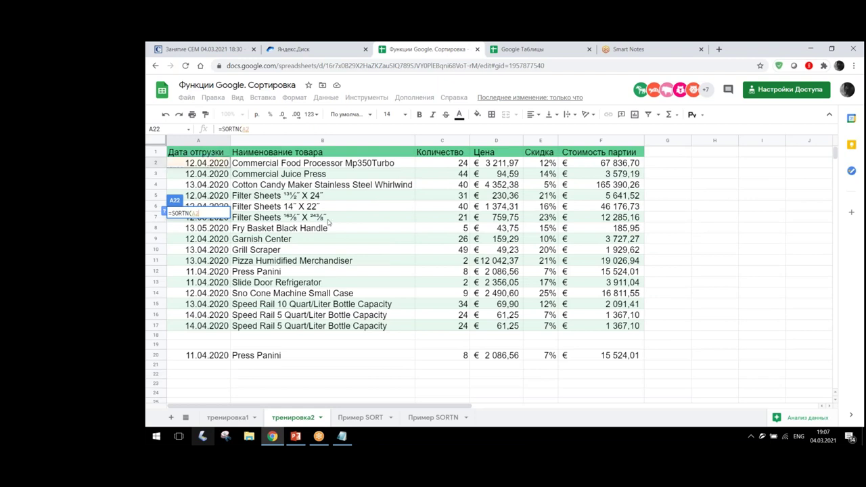
left_click_drag(328, 222, 600, 329)
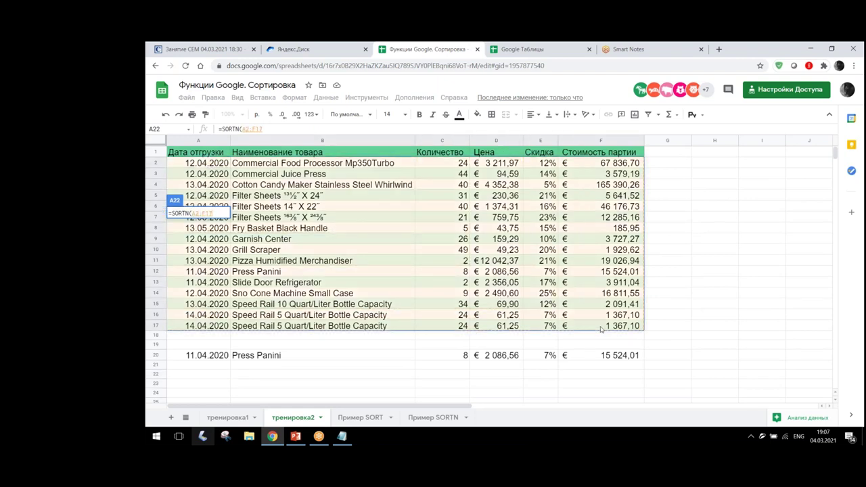
type("$")
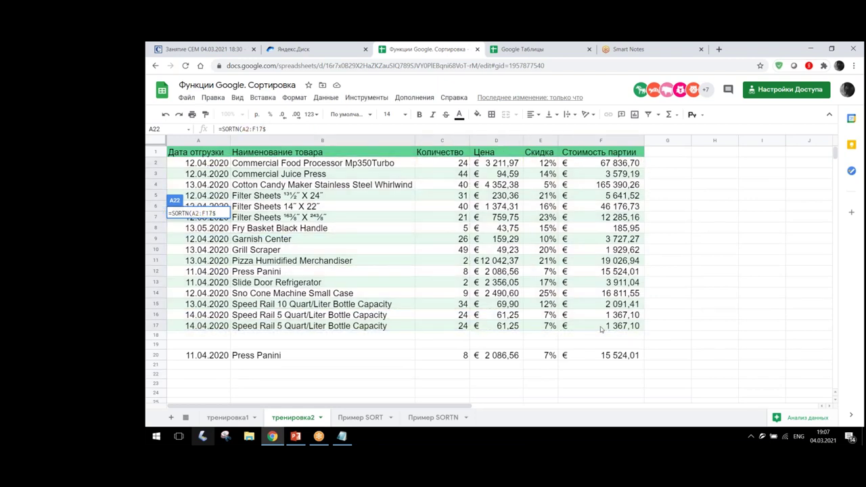
key("BackSpace")
type(";")
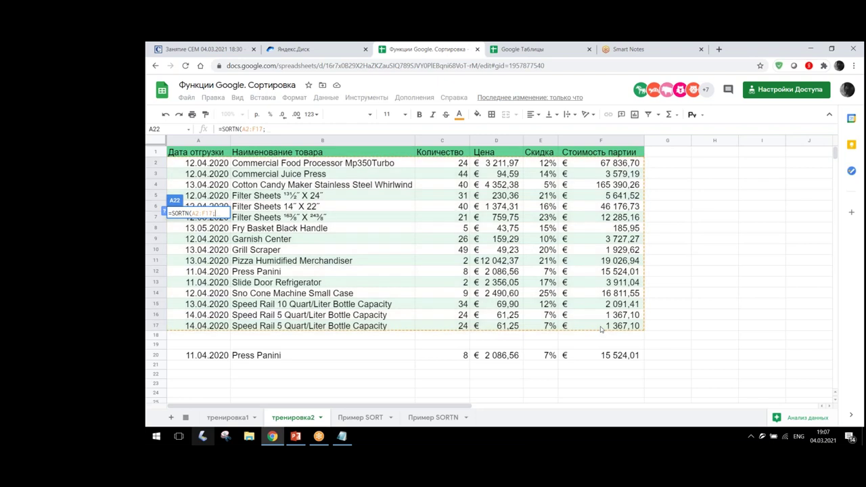
type("5")
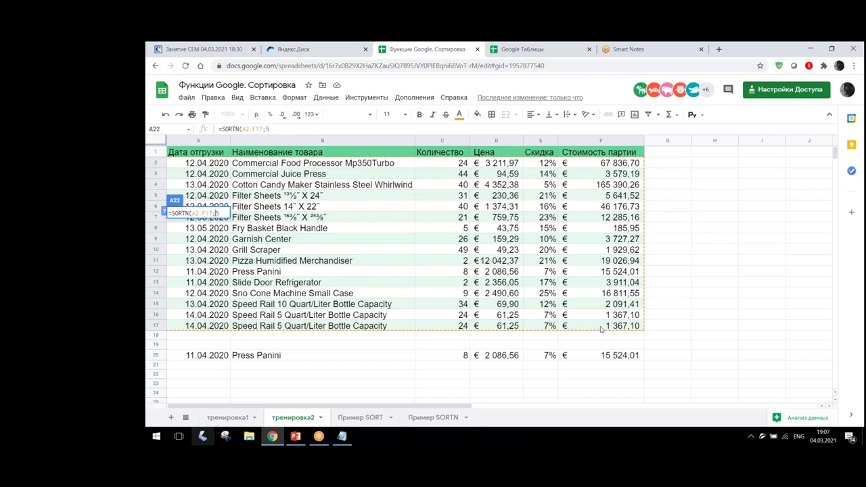
key("Return")
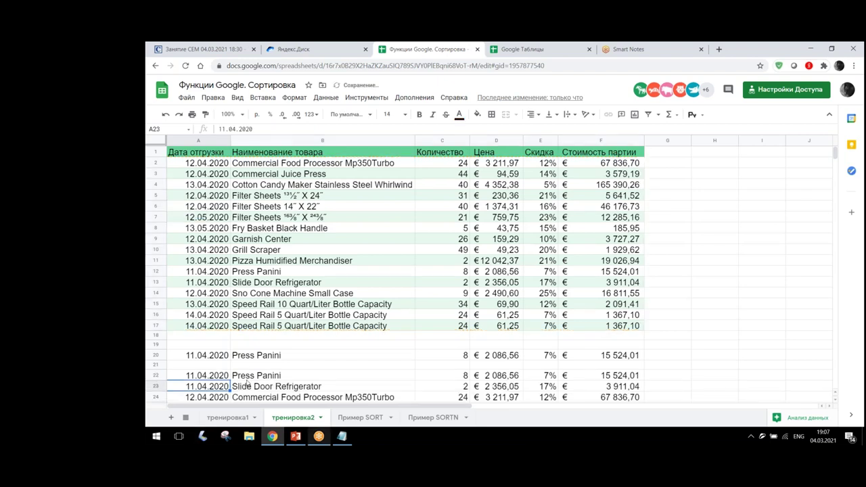
Recheck A22 and select the five returned rows, Press Panini through Filter Sheets.
left_click(211, 376)
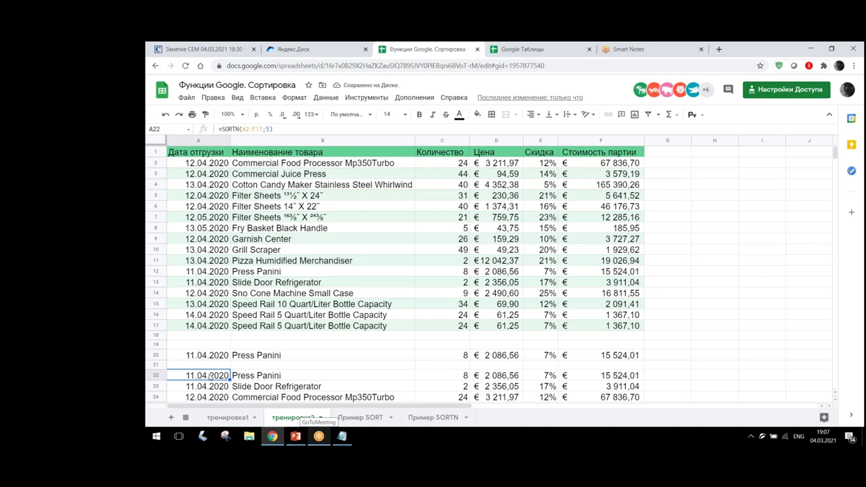
scroll(211, 376, "down", 1)
scroll(210, 376, "down", 2)
left_click_drag(214, 283, 611, 330)
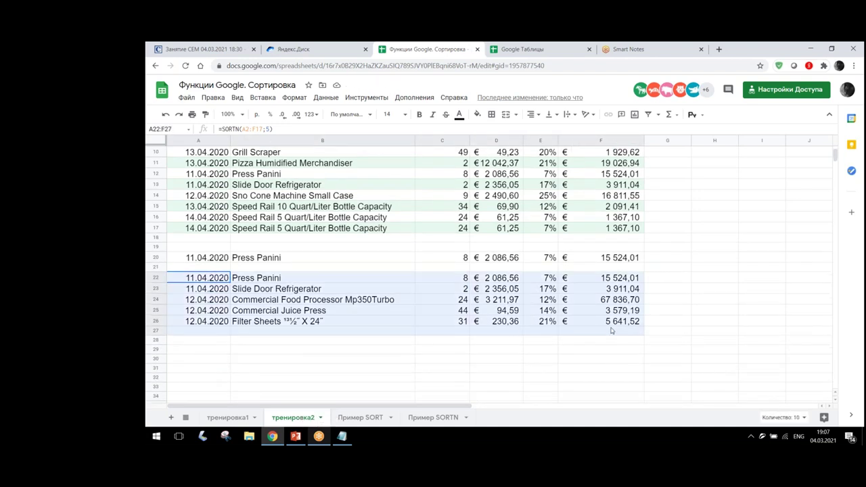
left_click_drag(611, 330, 611, 326)
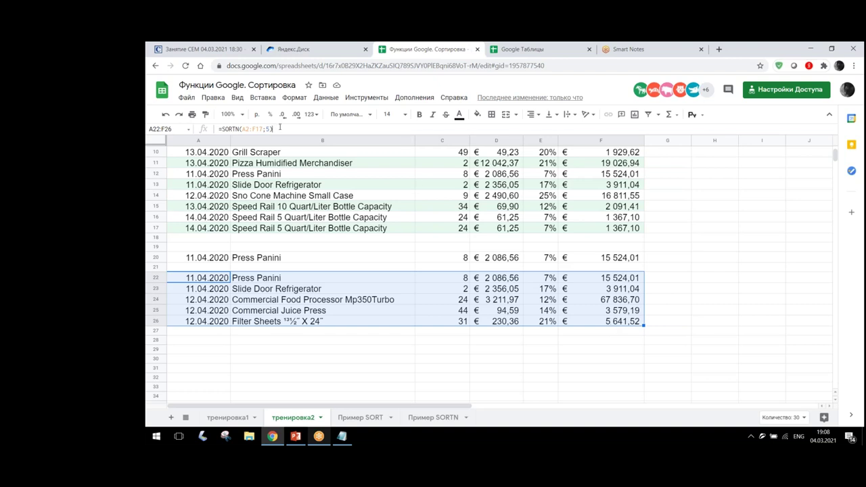
left_click_drag(279, 126, 218, 128)
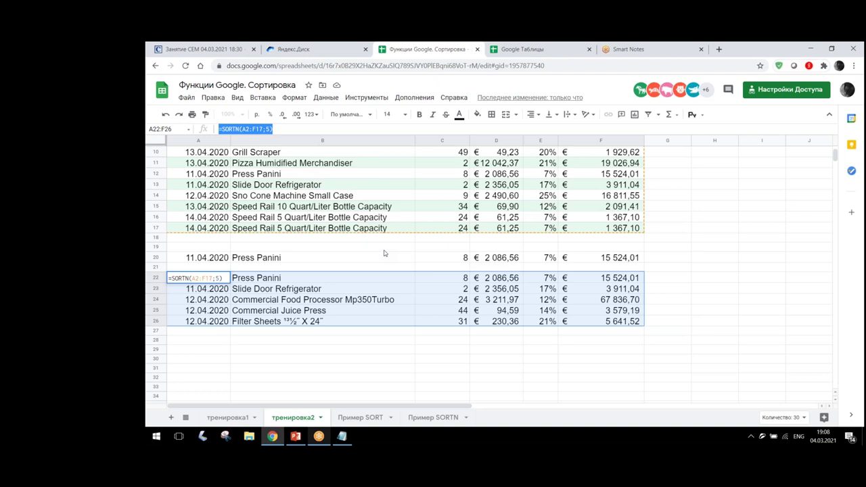
key("Escape")
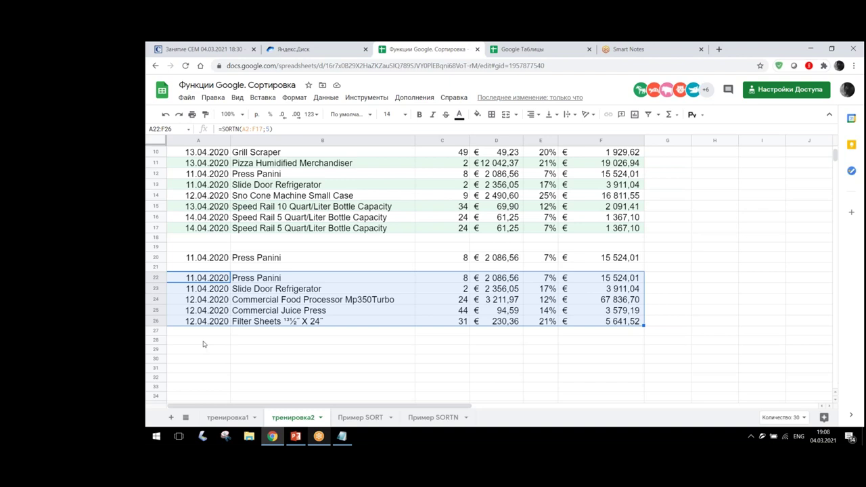
left_click(203, 342)
Type =SORTN(A2:F17;5;0; into A28, leaving the sort-column argument still to fill.
type("=s")
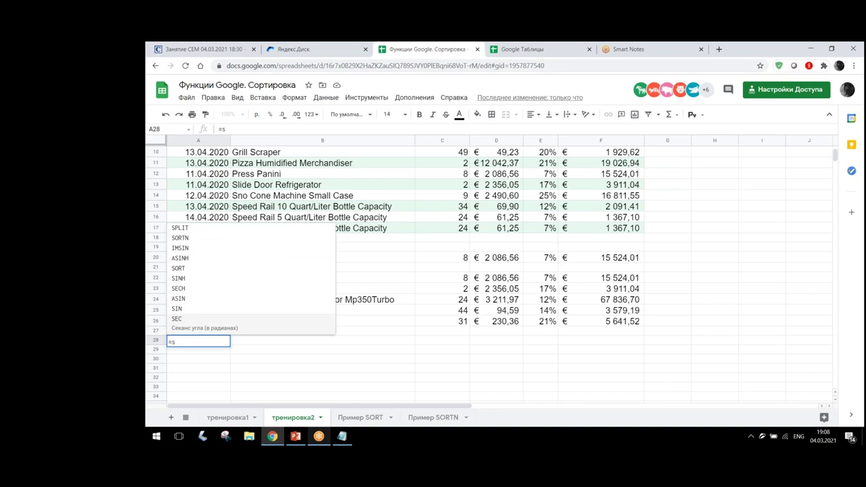
type("ort")
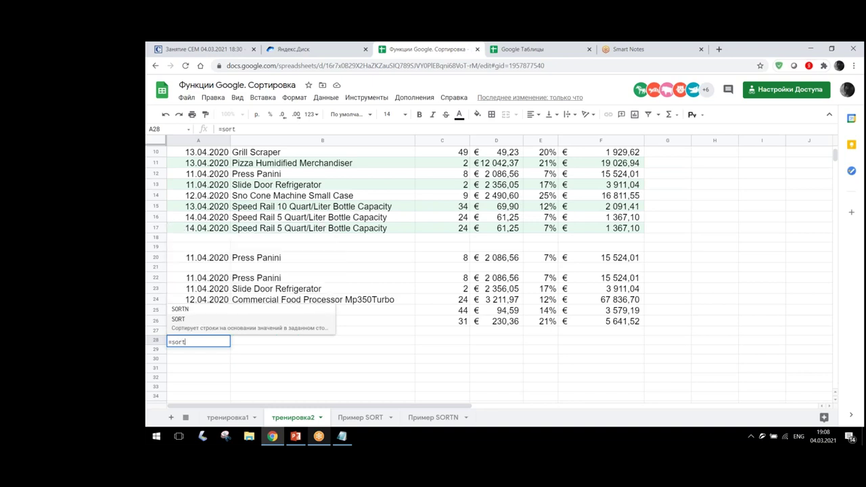
left_click(180, 310)
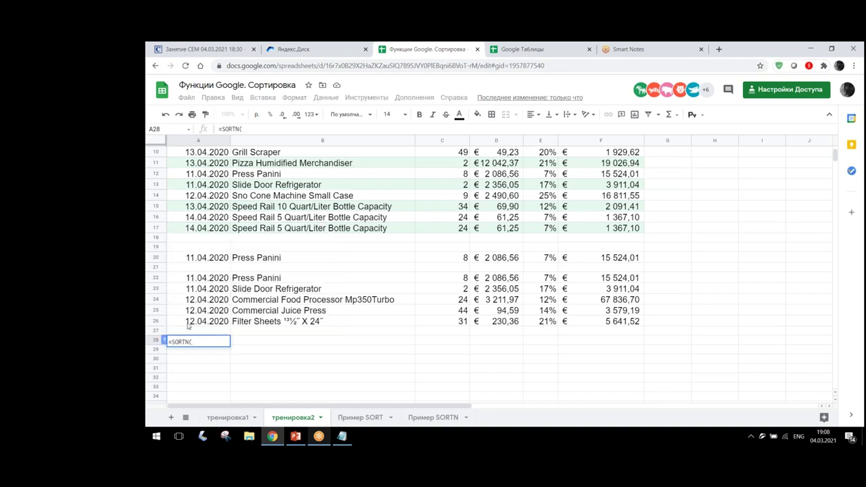
scroll(361, 355, "down", 2)
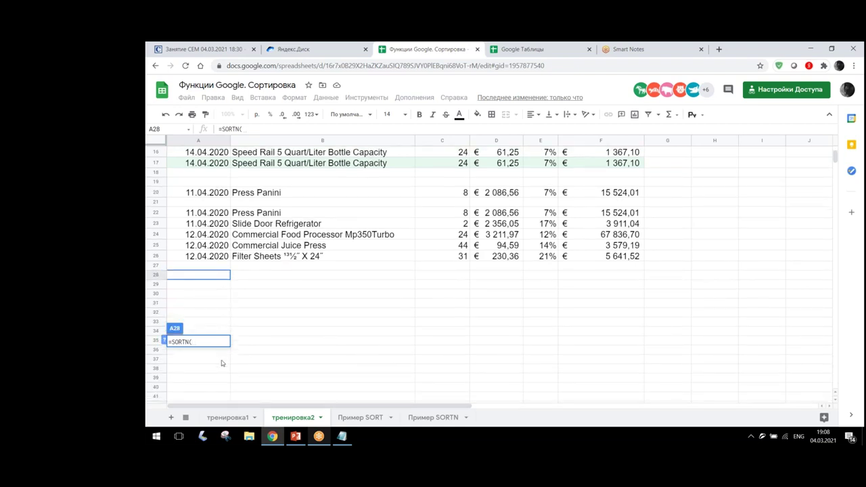
scroll(221, 363, "up", 2)
scroll(221, 363, "up", 2)
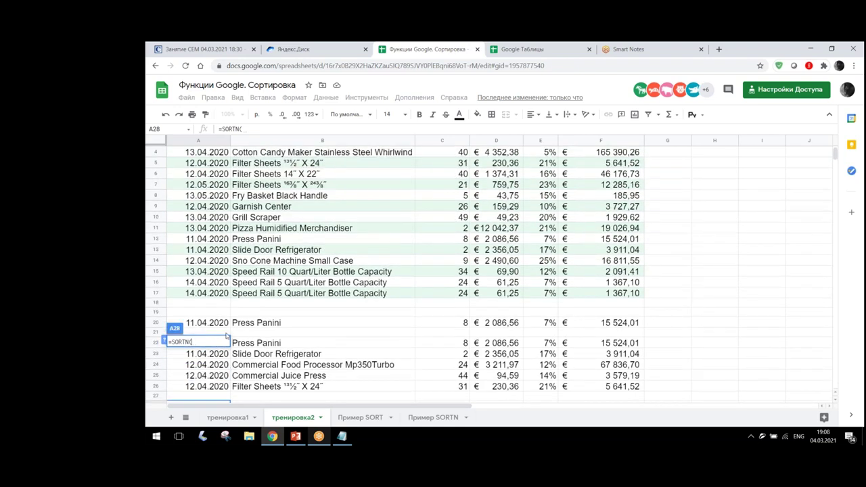
scroll(227, 336, "up", 1)
mouse_move(199, 163)
left_mouse_down()
mouse_move(535, 332)
mouse_move(606, 326)
left_mouse_up()
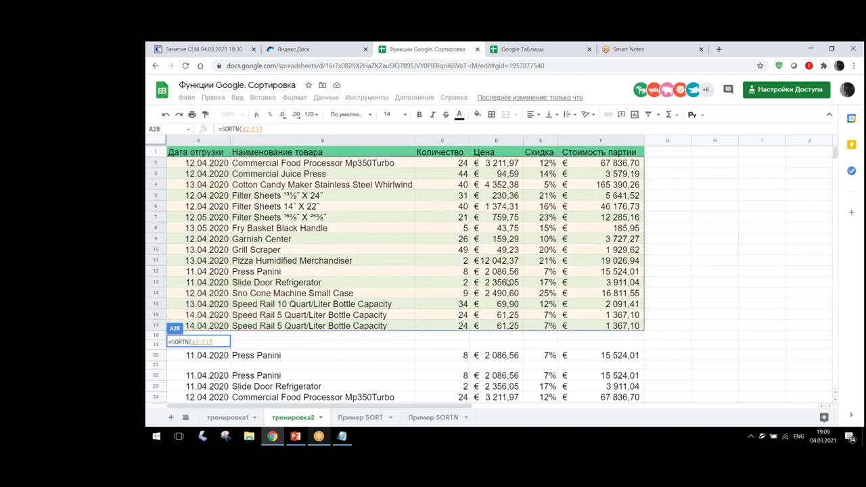
type(";")
key("BackSpace")
type(";")
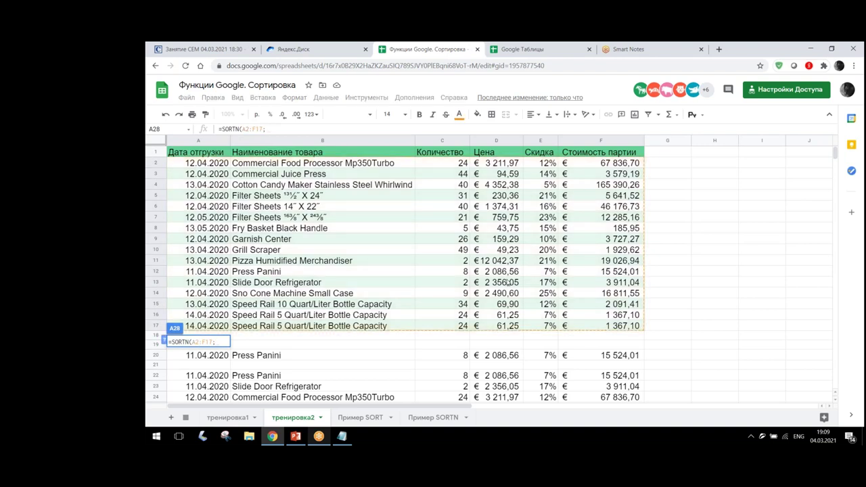
type("5")
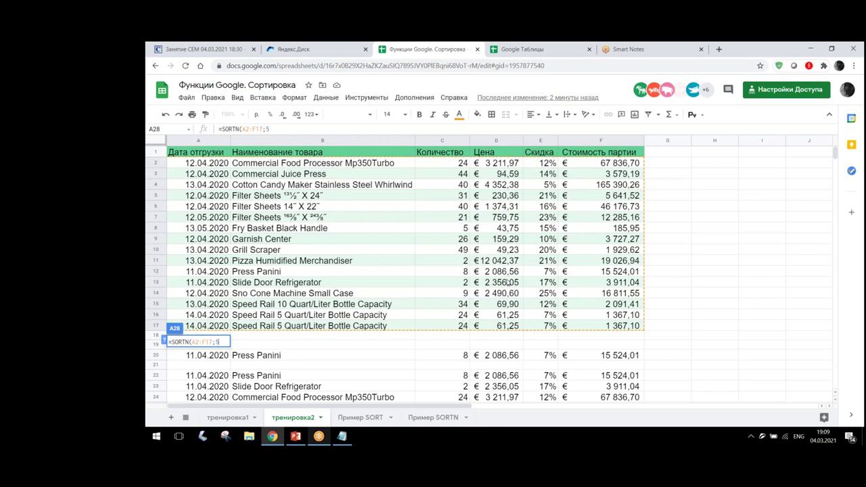
type(";")
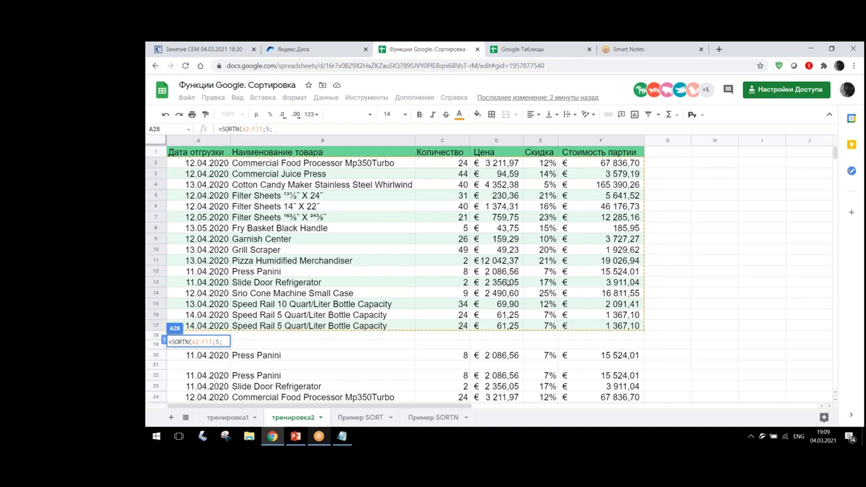
type("0")
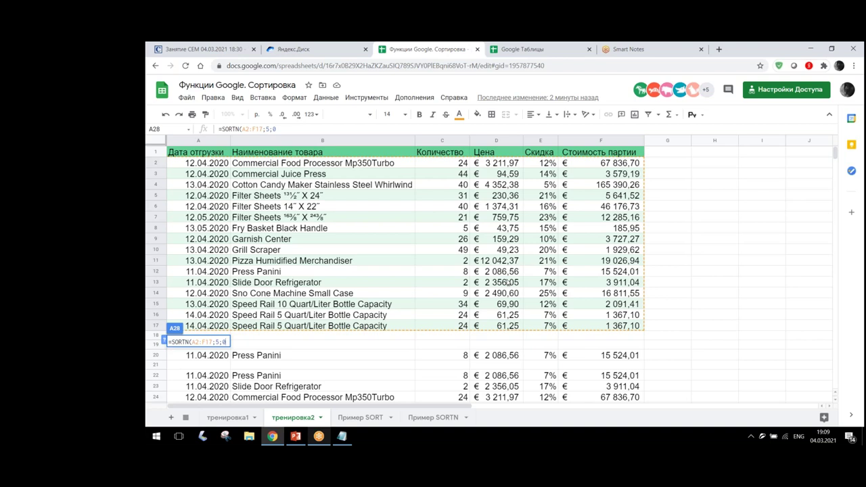
type(";")
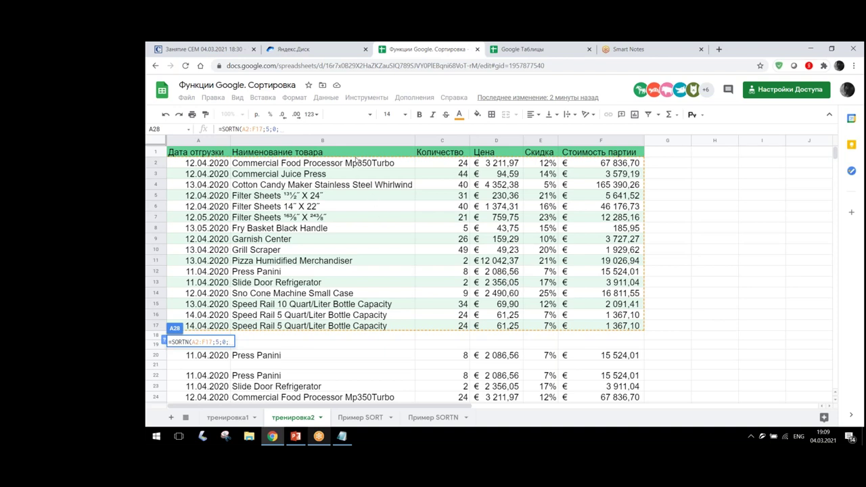
Finish A28 as =SORTN(A2:F17;5;0;B2:B17;true), sorting by product name ascending.
left_click_drag(355, 168, 370, 332)
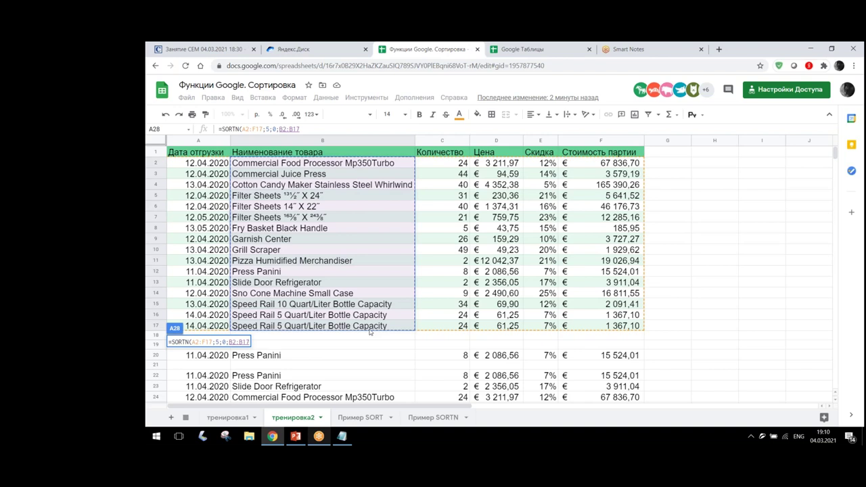
type(";")
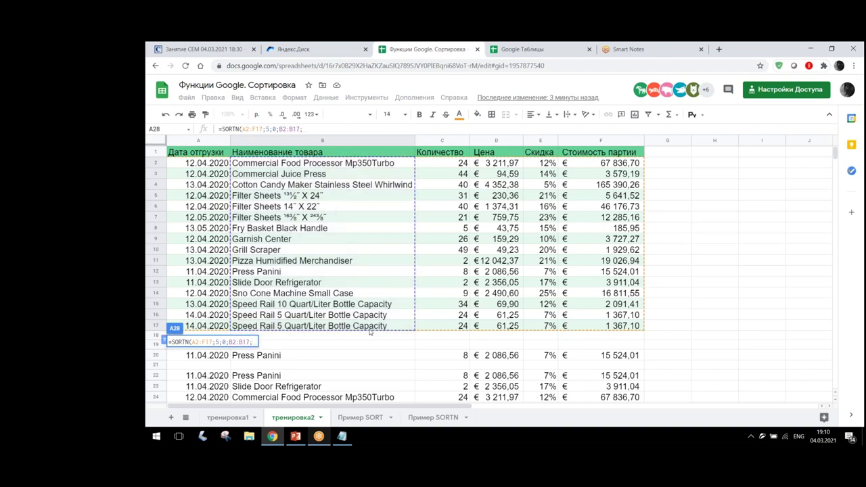
type("tru")
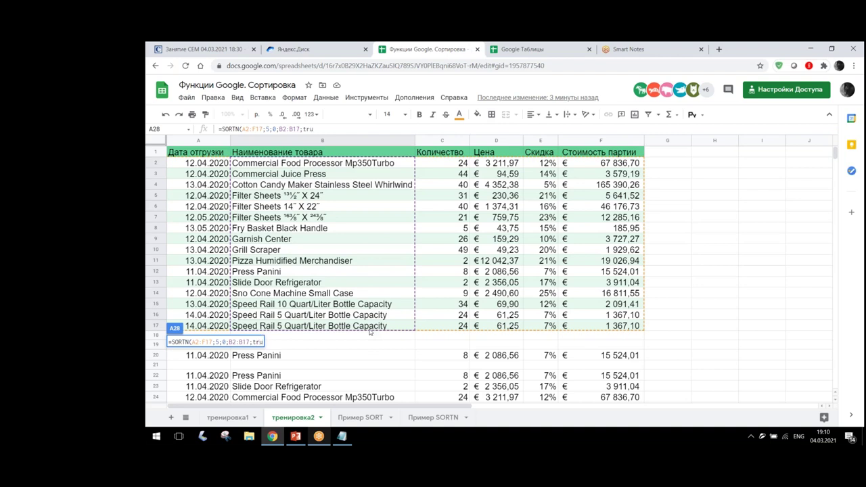
type("e")
type(")")
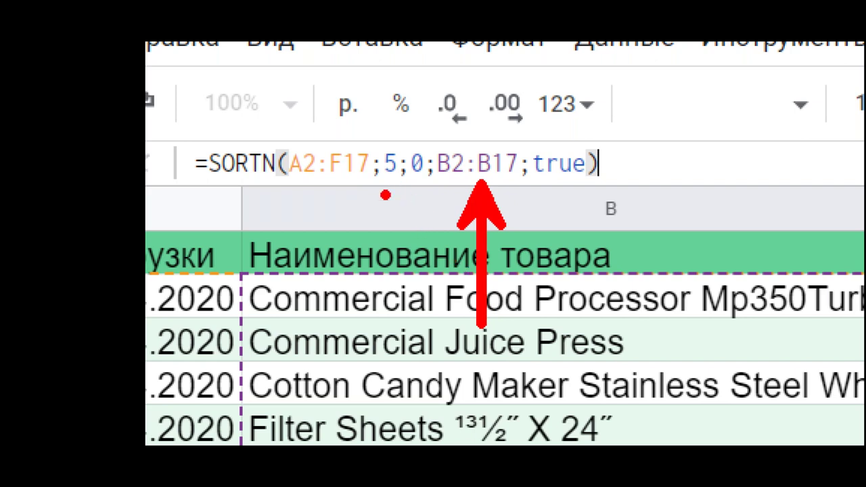
left_click_drag(372, 193, 403, 194)
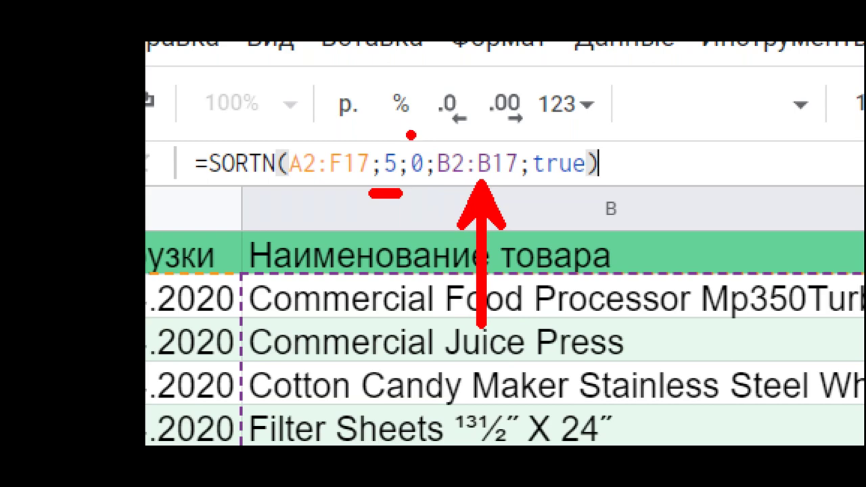
left_click_drag(404, 135, 450, 134)
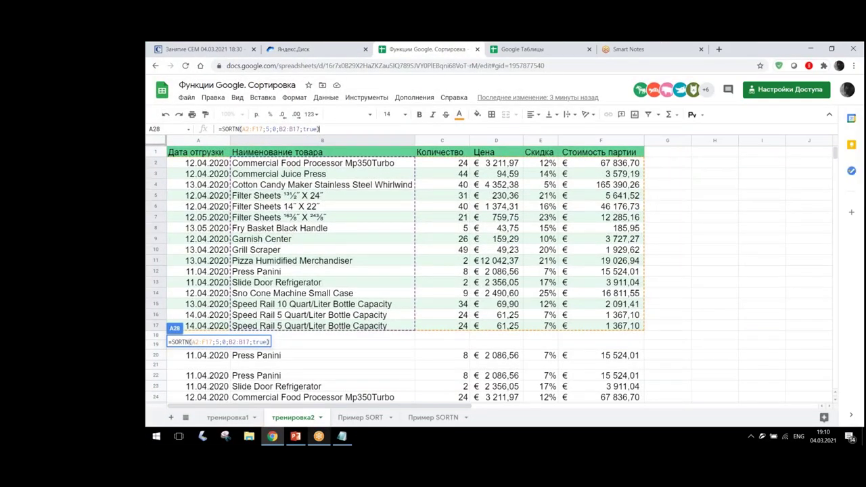
key("Return")
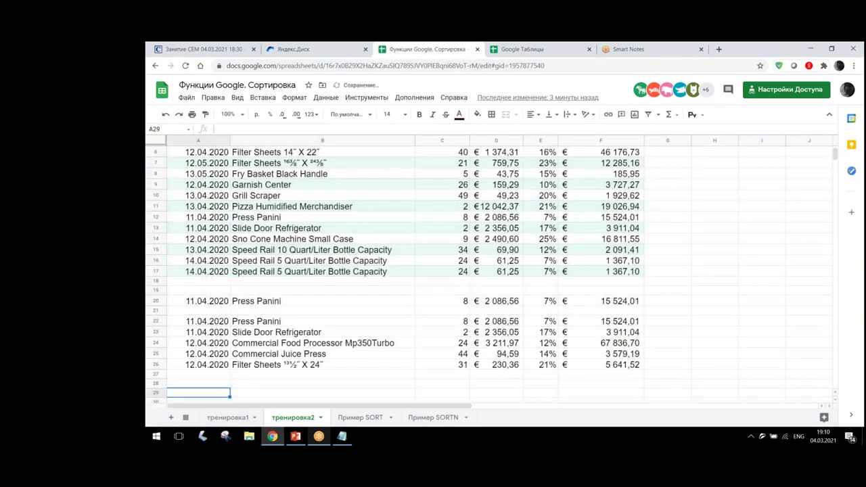
scroll(204, 222, "down", 1)
scroll(203, 222, "down", 2)
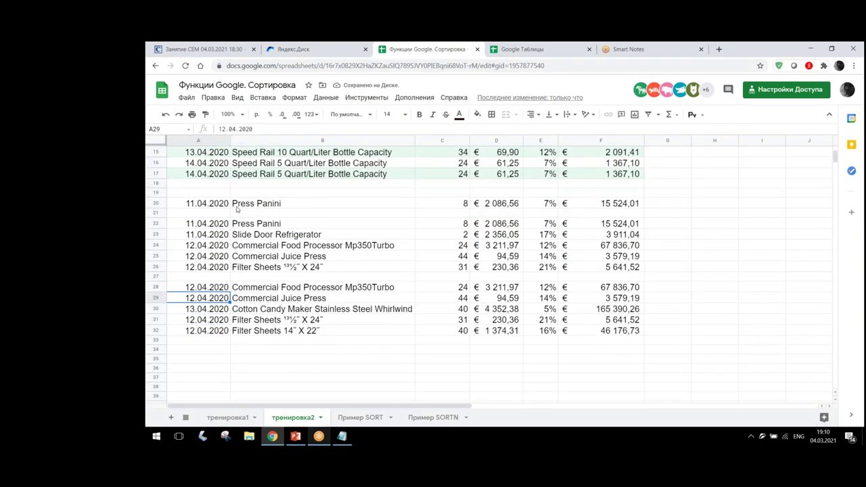
left_click(220, 225)
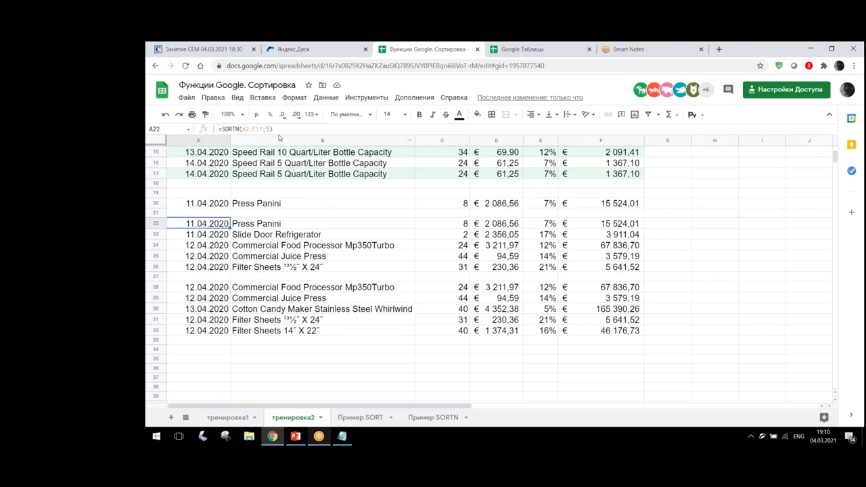
triple_click(281, 129)
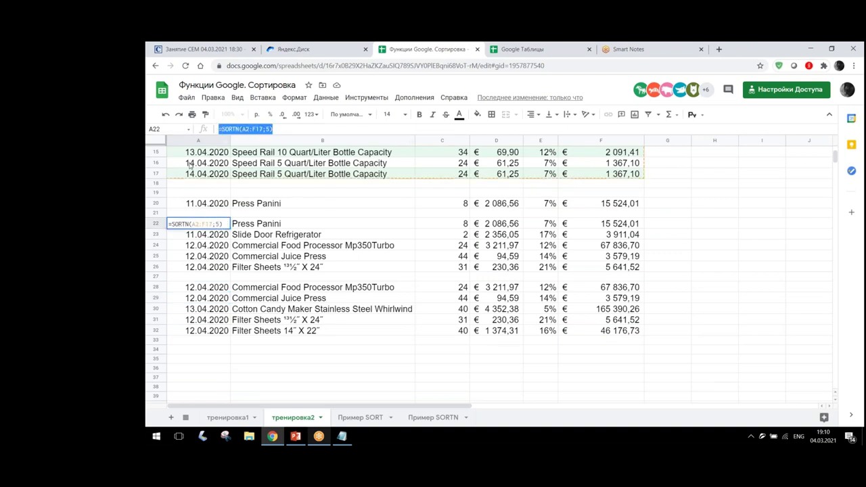
key("Escape")
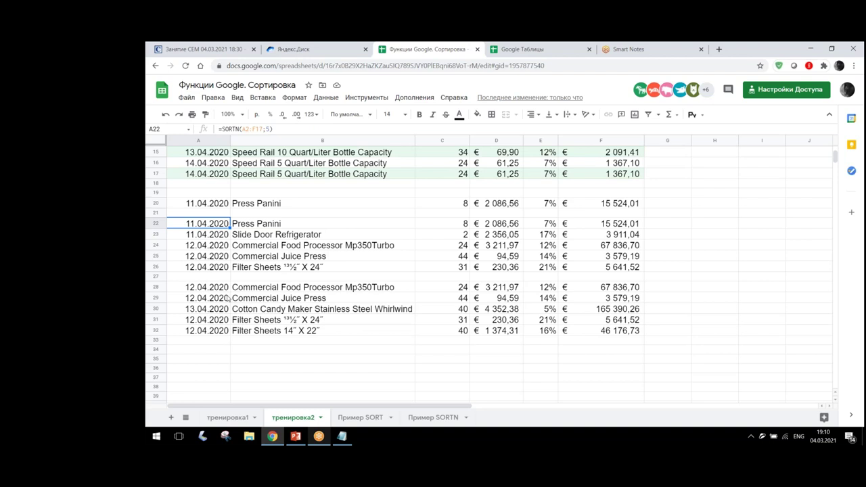
left_click(210, 288)
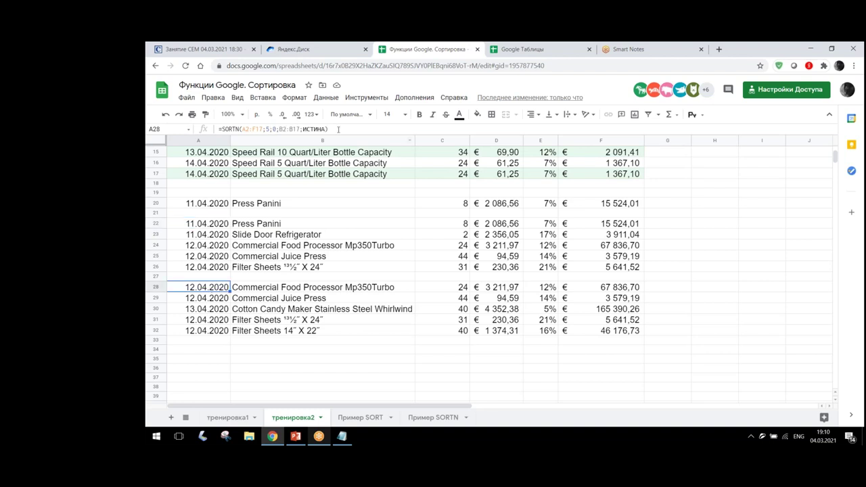
key("ctrl+v")
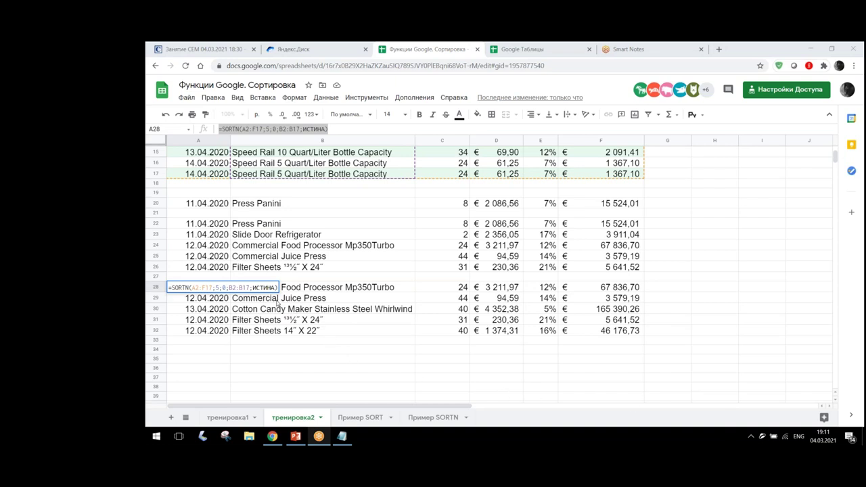
left_click(269, 286)
key("ctrl+Return")
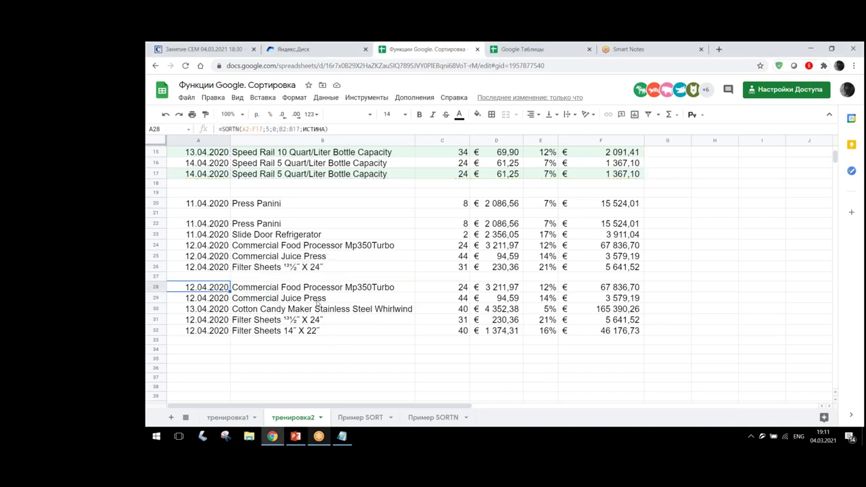
left_click(259, 289)
left_click_drag(258, 289, 256, 333)
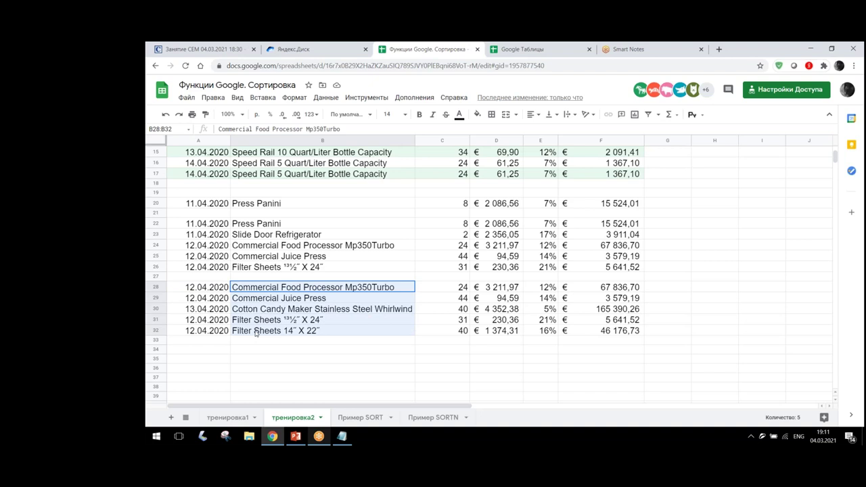
left_click(200, 292)
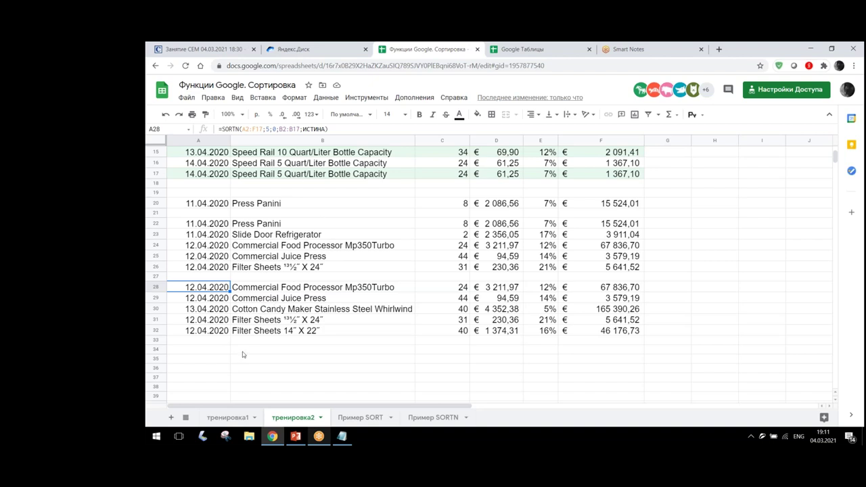
scroll(244, 355, "down", 1)
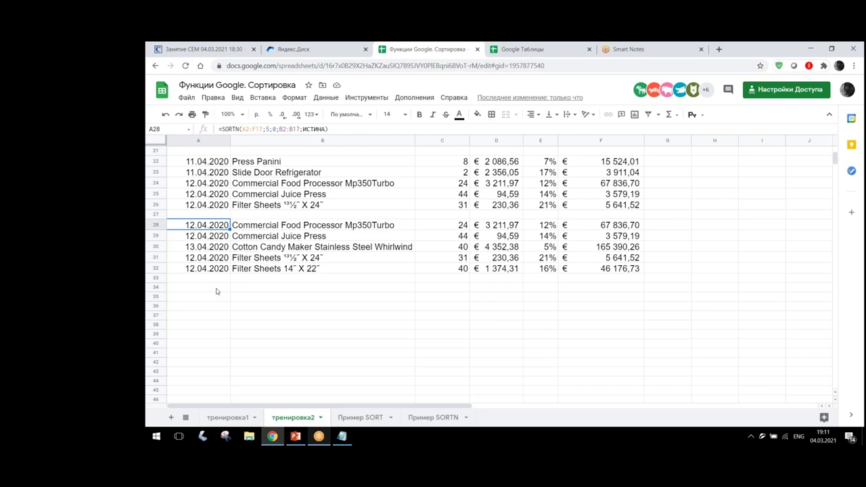
left_click(217, 289)
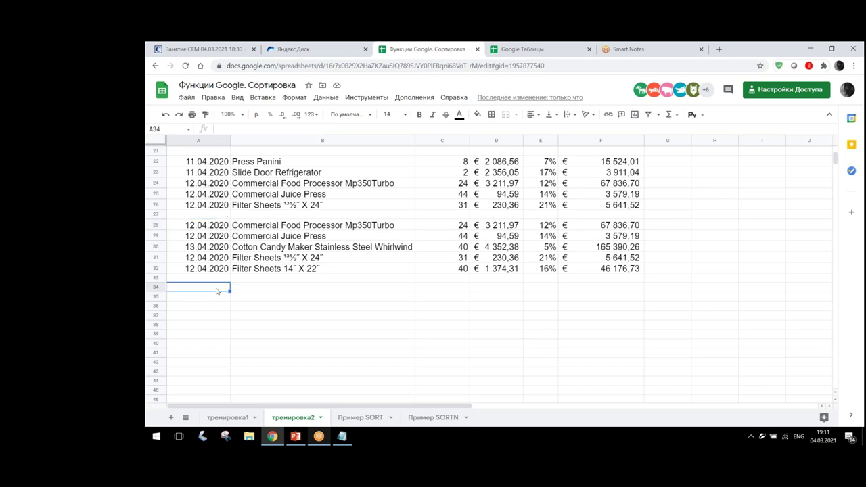
Type =SORTN(A2:F17;10;0; in A34 and add the dates A2:A17 as the sort column.
type("=sort")
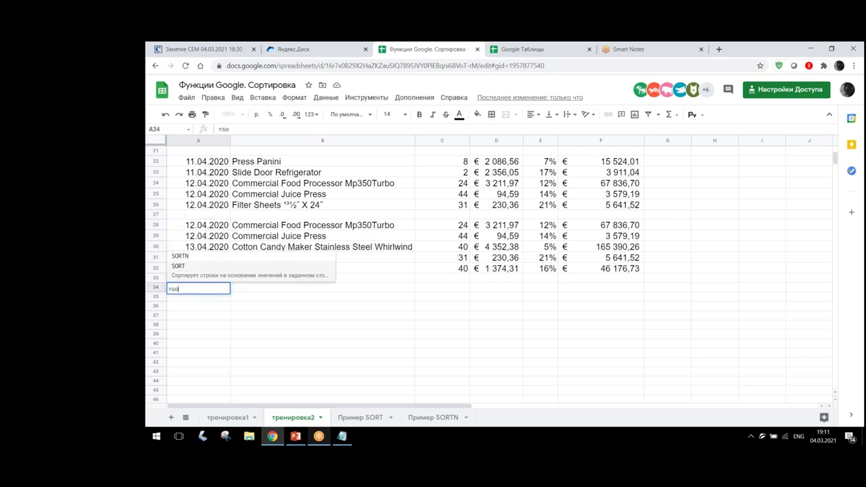
key("Up")
key("Tab")
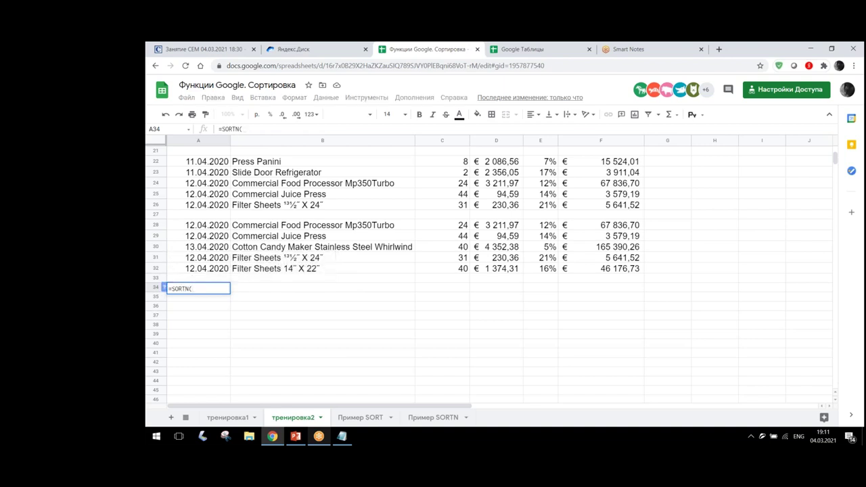
scroll(243, 244, "up", 2)
scroll(244, 244, "up", 4)
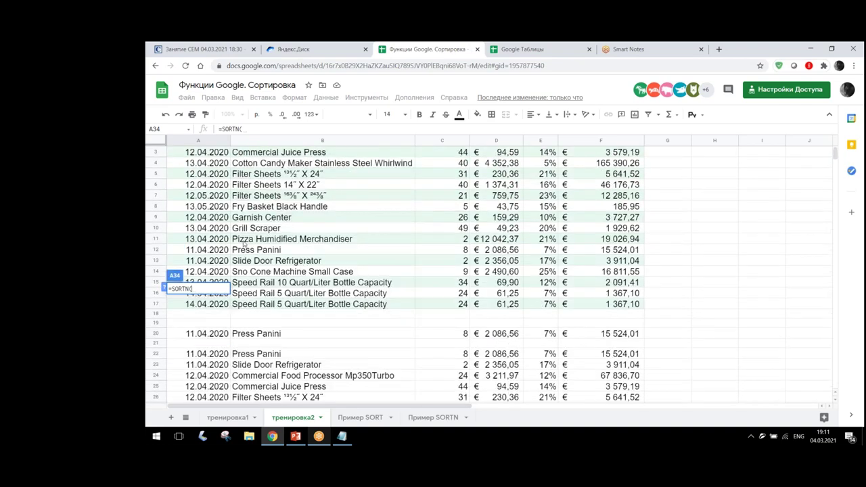
scroll(233, 172, "up", 1)
left_click_drag(200, 162, 605, 327)
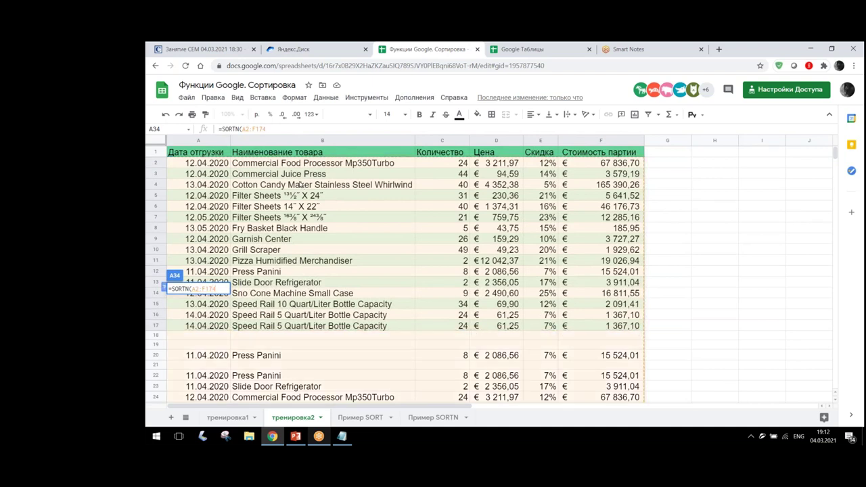
type(";")
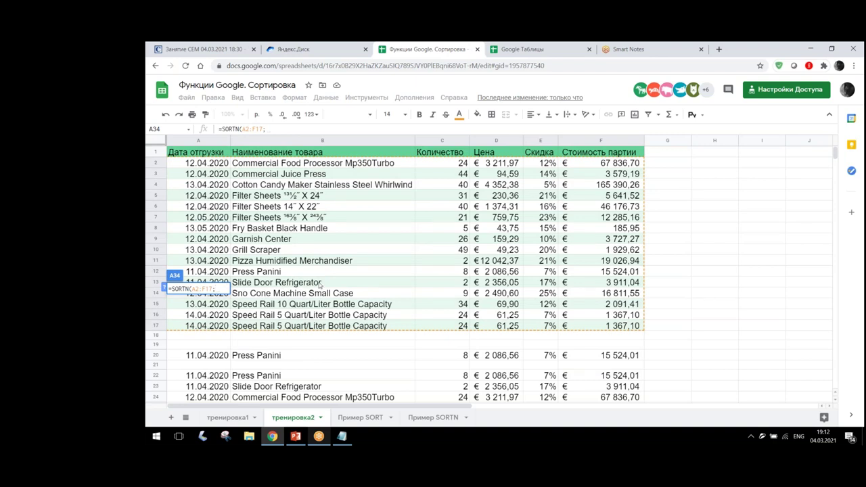
type("10")
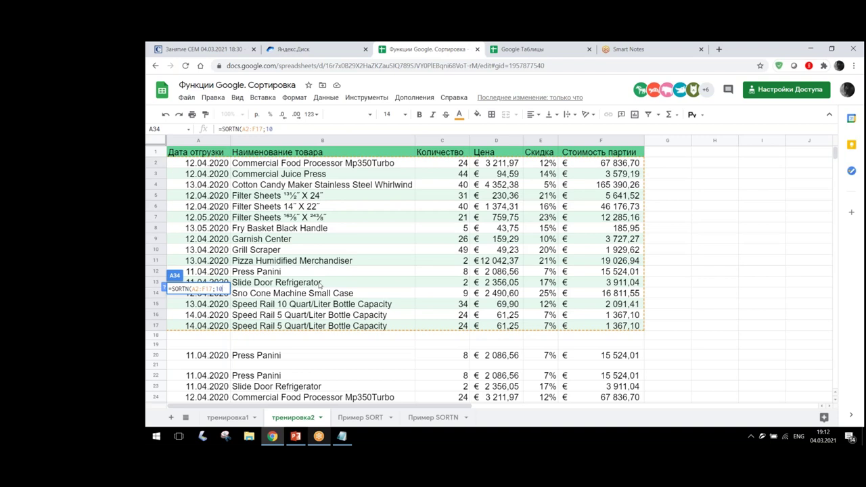
type(";")
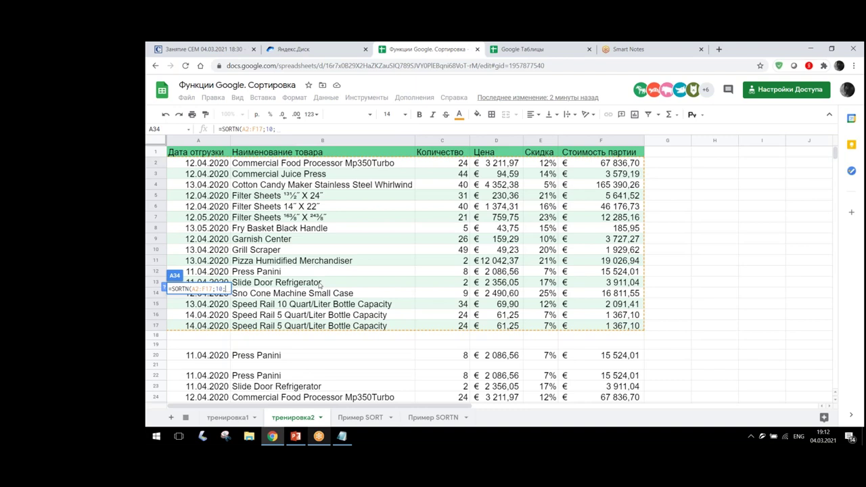
type("0")
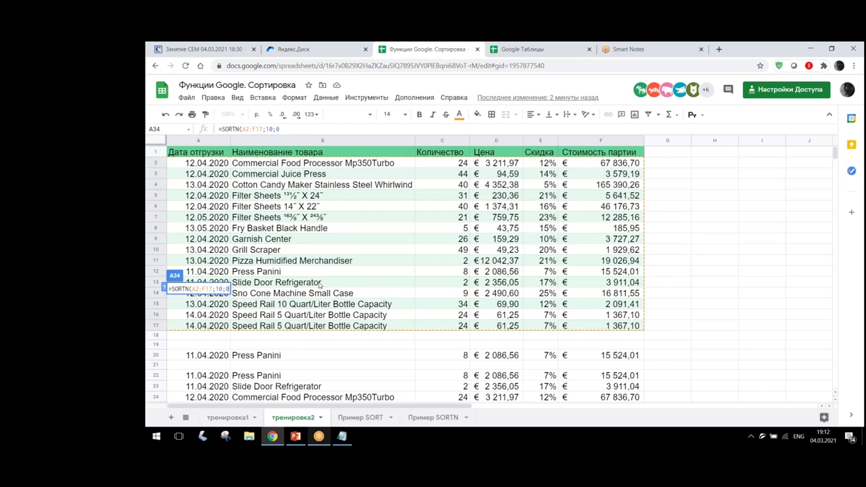
type(";")
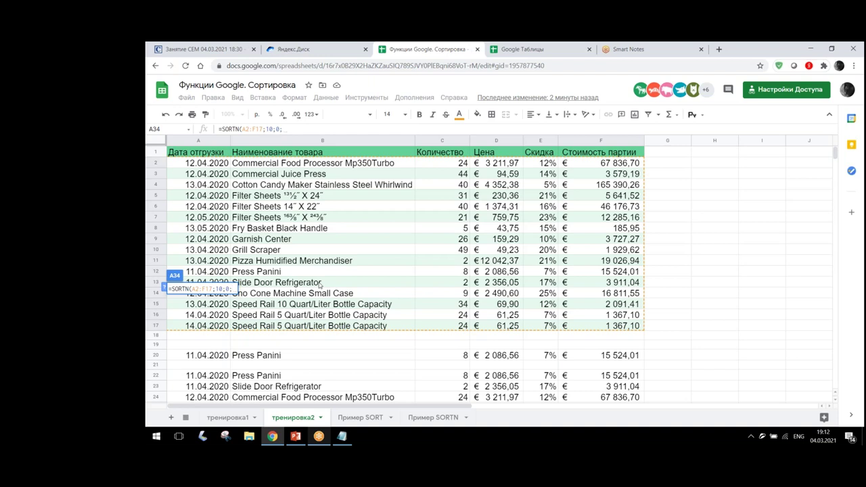
left_click_drag(201, 164, 201, 326)
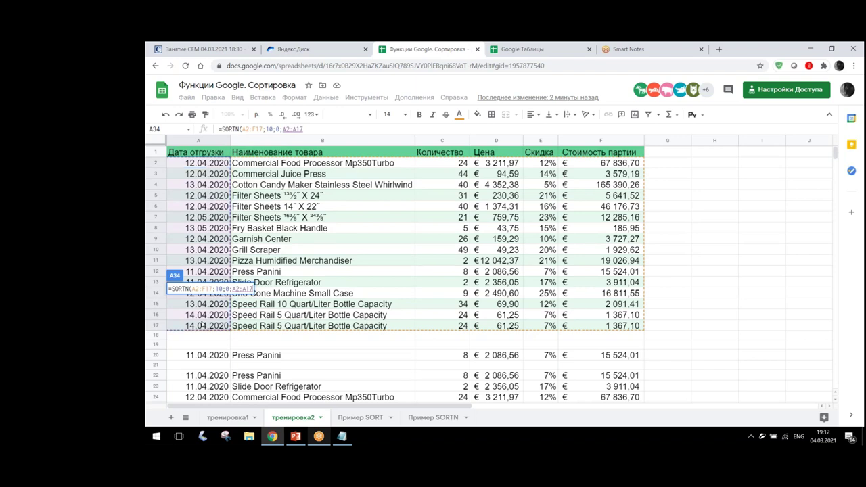
Add an ascending date sort and a descending C2:C17 quantity sort, then enter the A34 formula.
type(";true;")
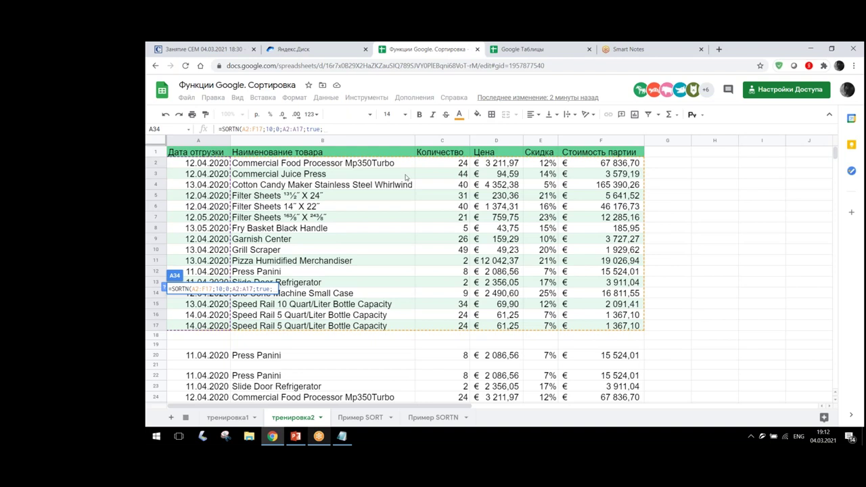
left_click_drag(459, 165, 461, 325)
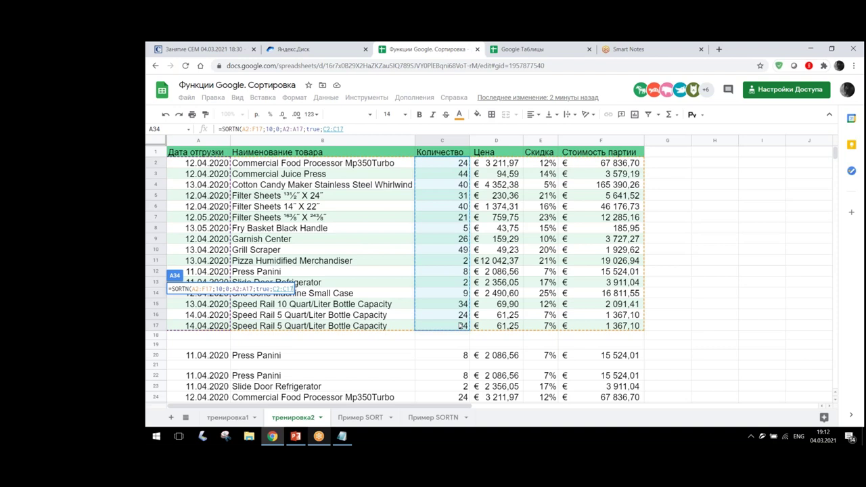
type(";")
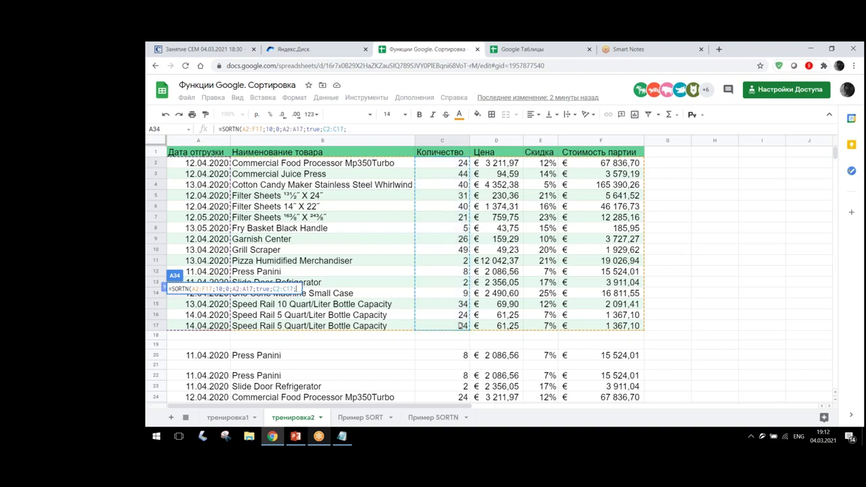
type("false")
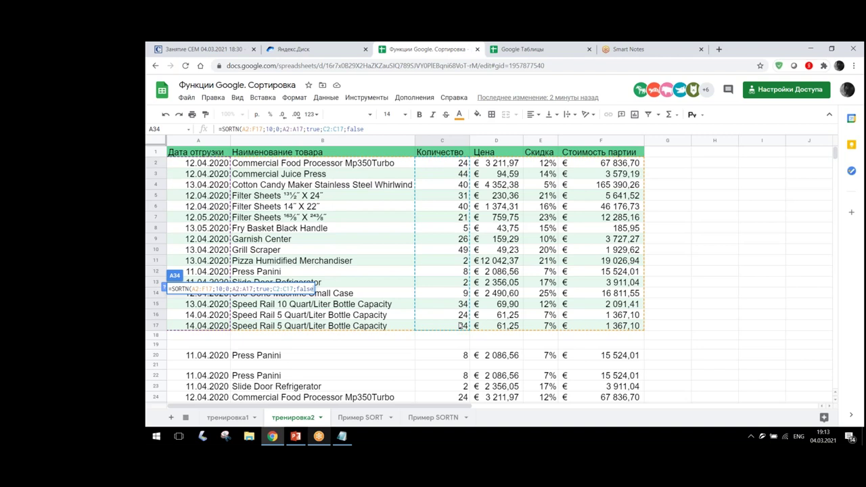
type(")")
key("Return")
Reopen the A34 SORTN formula to review it, then exit without changes.
scroll(231, 331, "down", 2)
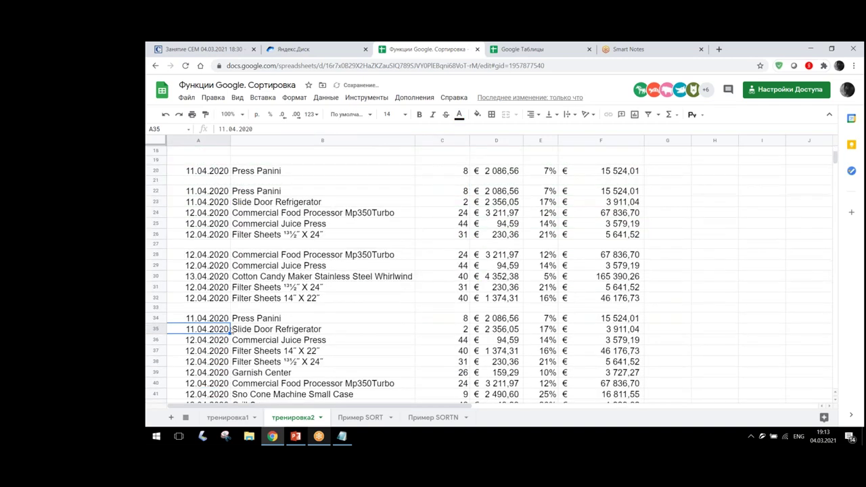
scroll(224, 194, "down", 3)
left_click(224, 195)
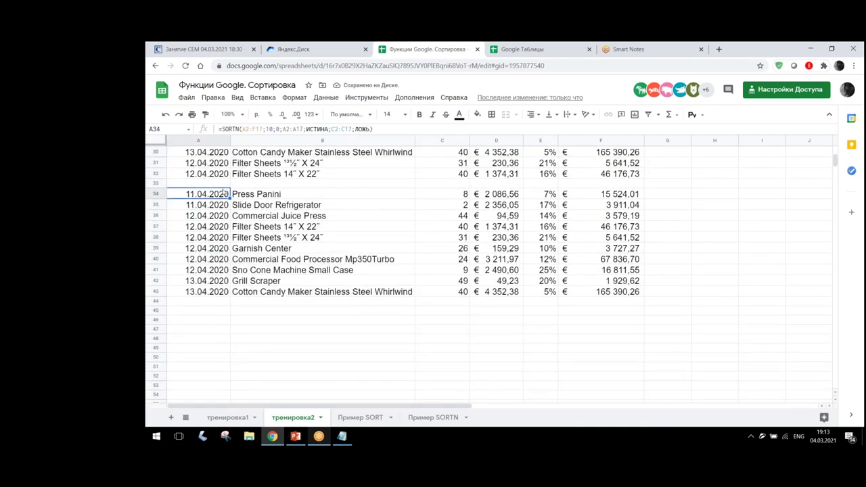
double_click(224, 194)
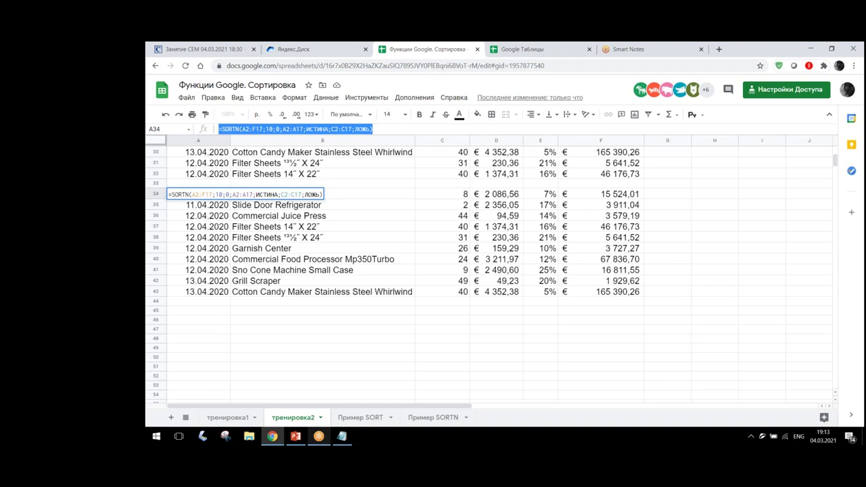
left_click(791, 425)
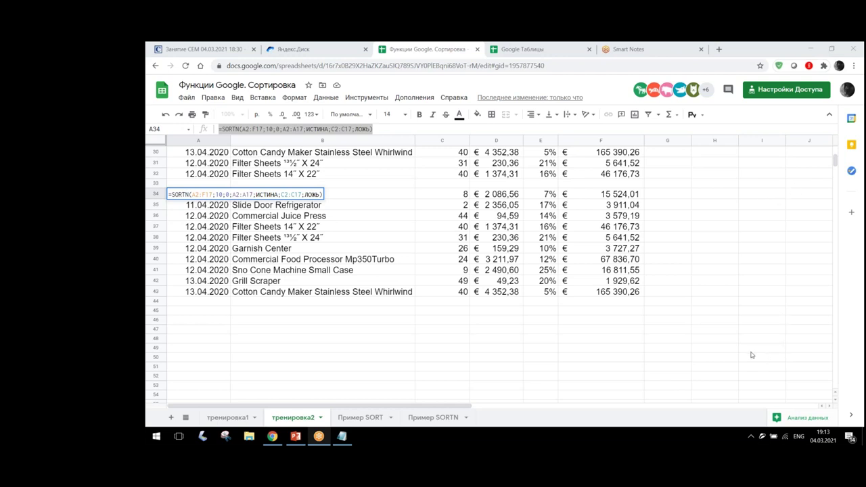
left_click(206, 194)
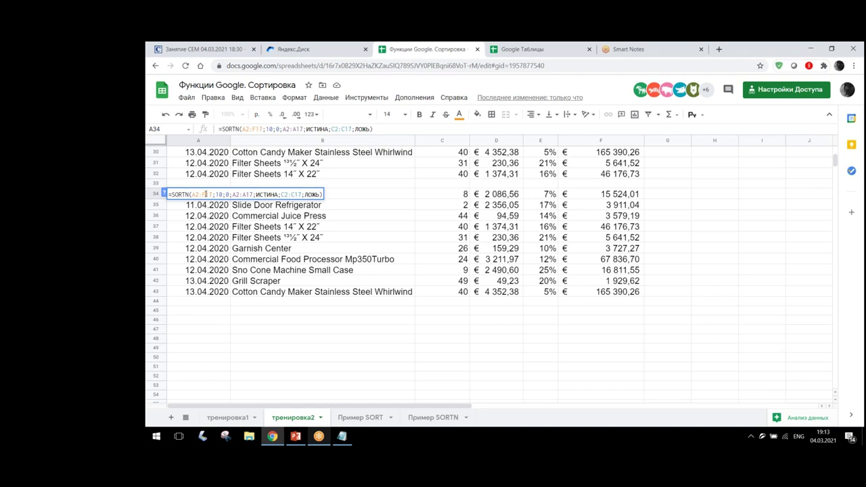
key("Escape")
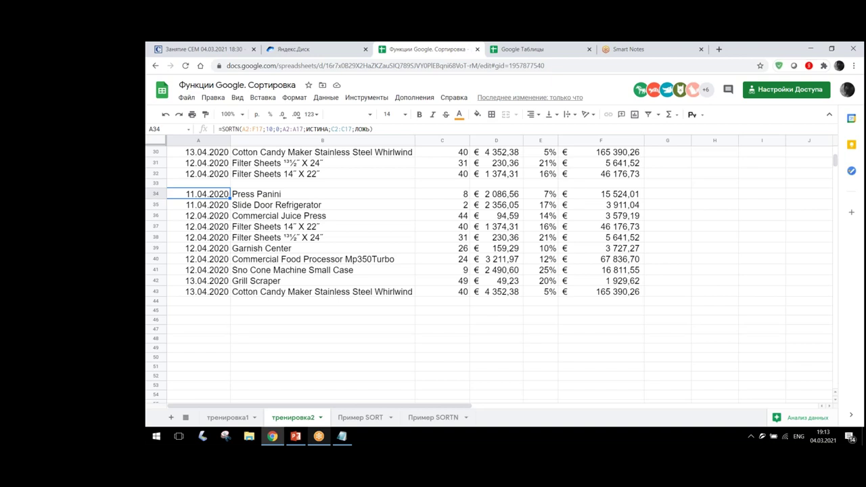
Select A34:A43 to confirm a count of 10 rows, then open A34's formula for editing.
left_click_drag(214, 241, 210, 292)
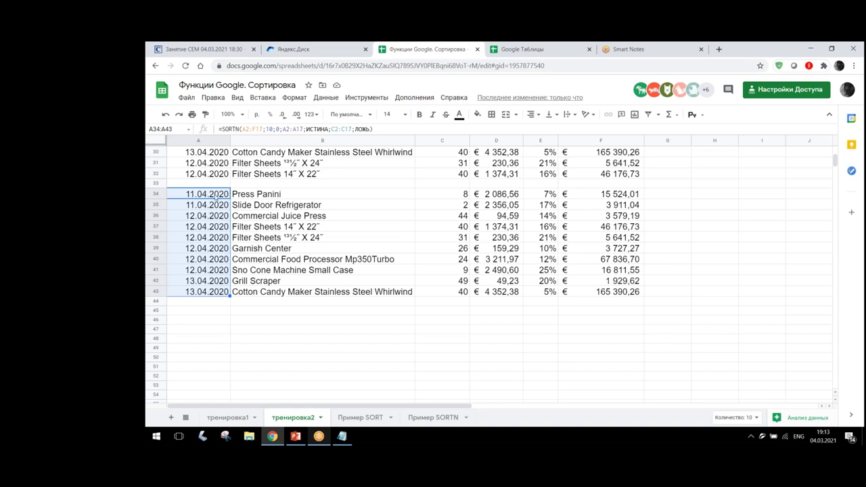
left_click_drag(203, 195, 204, 296)
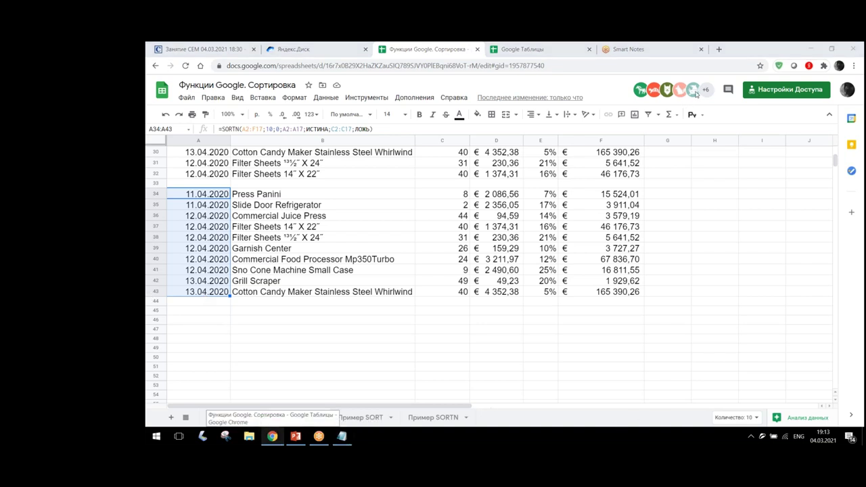
left_click(738, 417)
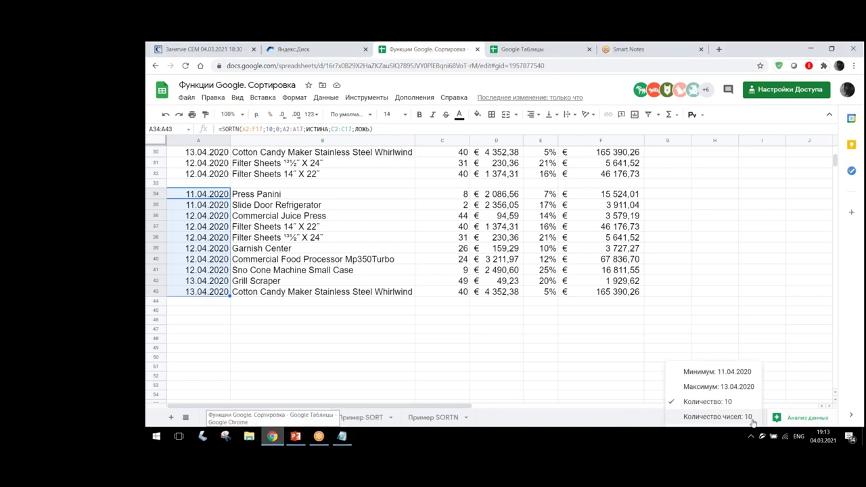
left_click(708, 402)
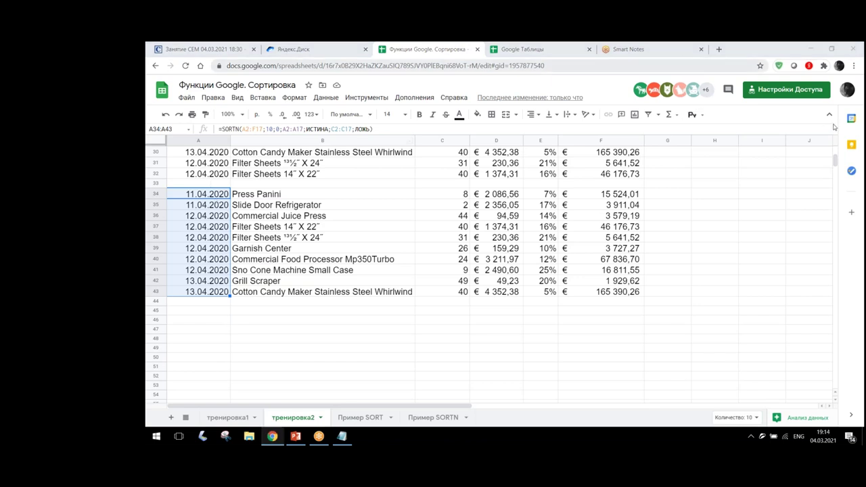
left_click(806, 44)
left_click(195, 197)
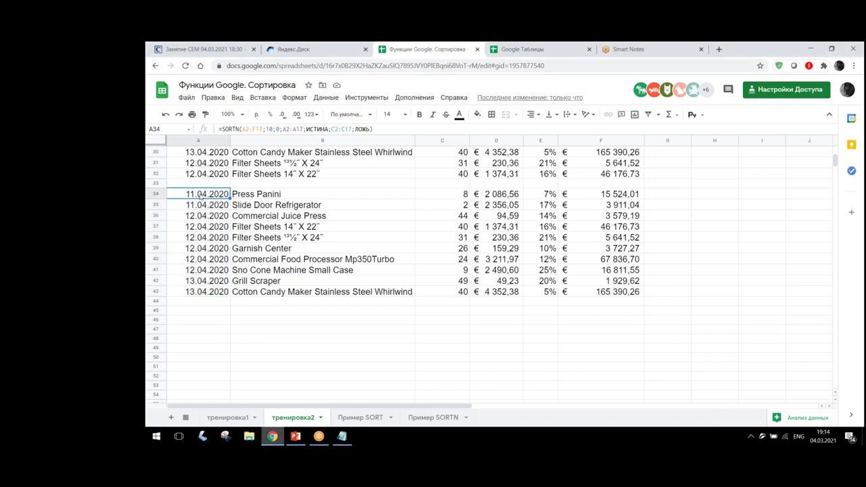
double_click(278, 129)
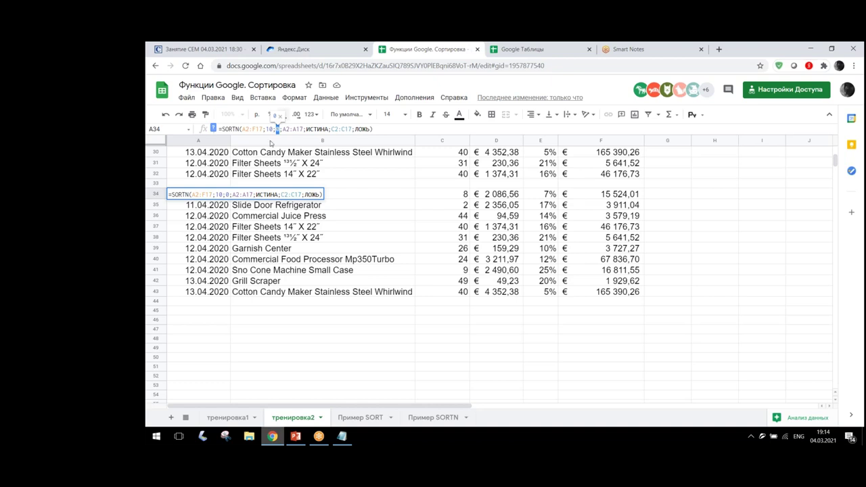
Change the A34 SORTN tie mode from 0 to 1 and commit it.
left_click(281, 118)
key("BackSpace")
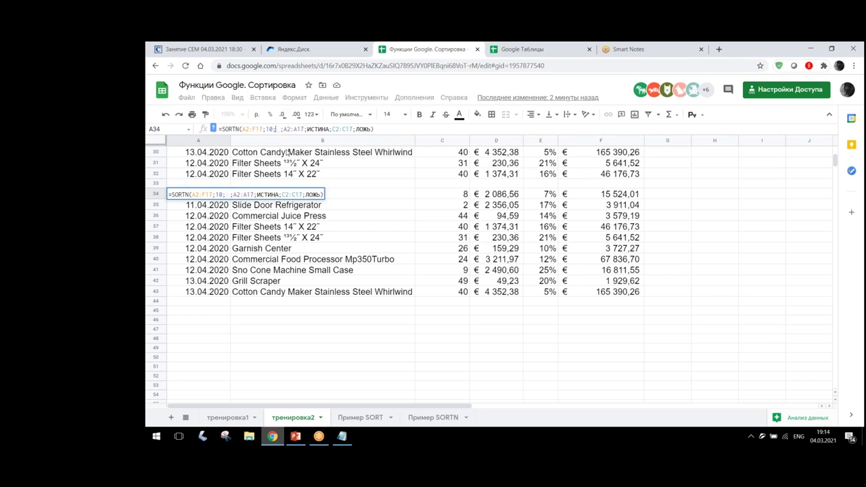
key("Delete")
key("Delete")
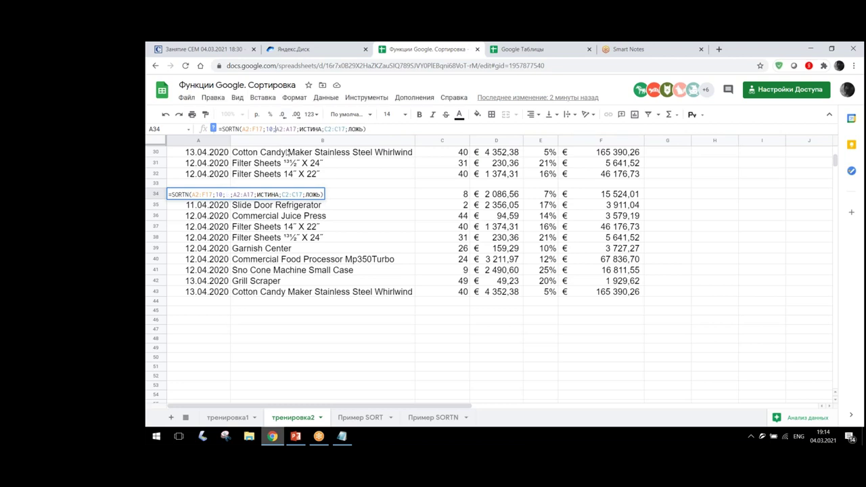
type("1")
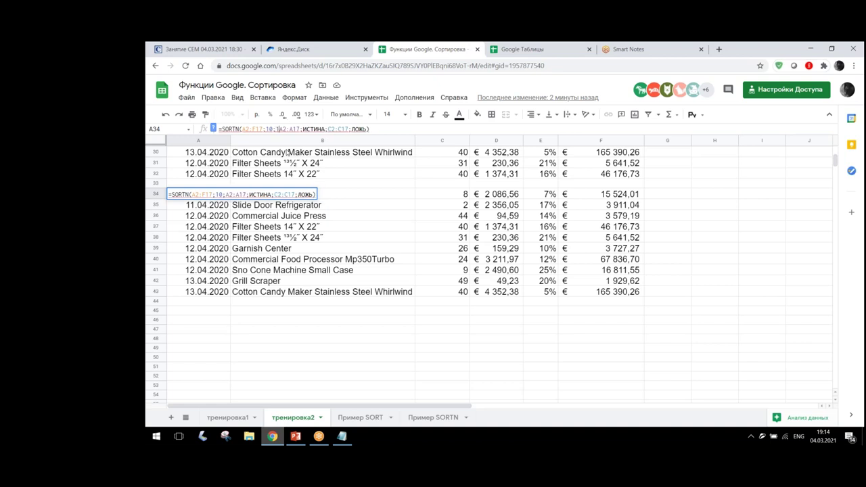
type(";")
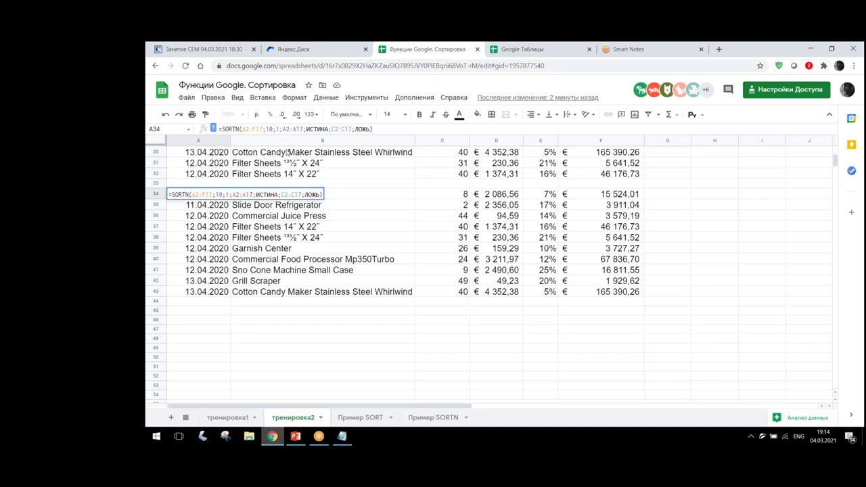
key("Return")
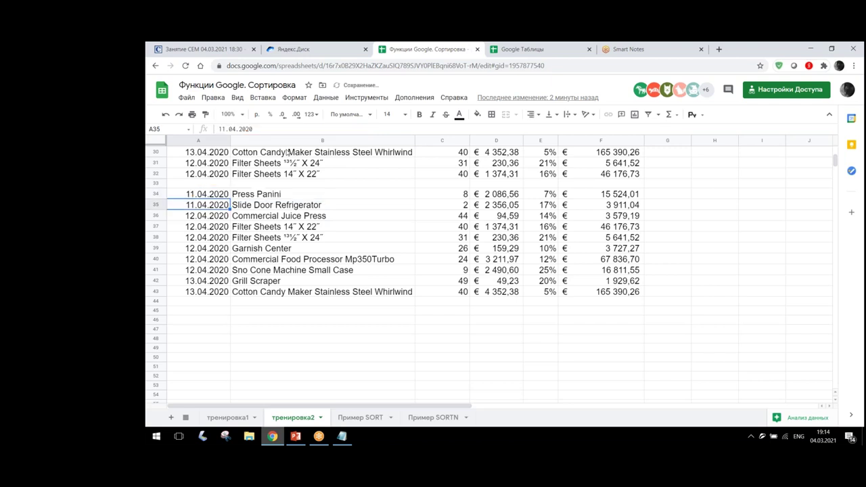
Reselect A34:A43 to check the ten date-sorted results are unchanged.
left_click(213, 193)
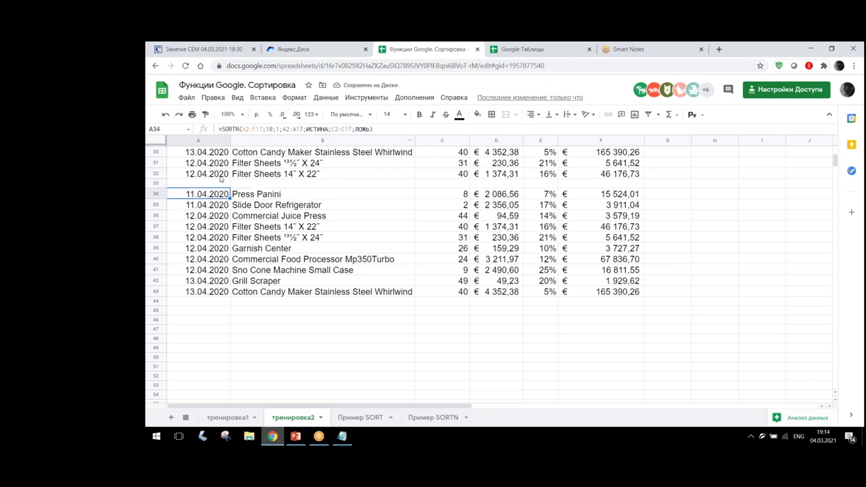
left_click_drag(210, 195, 214, 297)
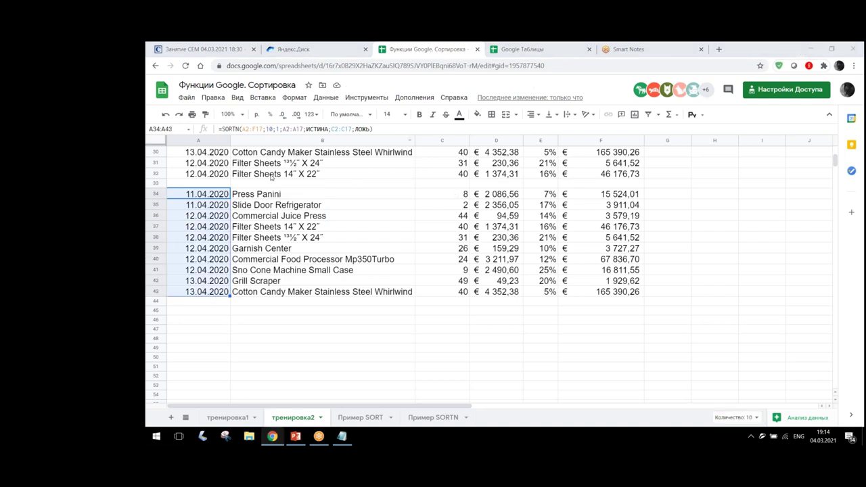
left_click(199, 216)
left_click(205, 194)
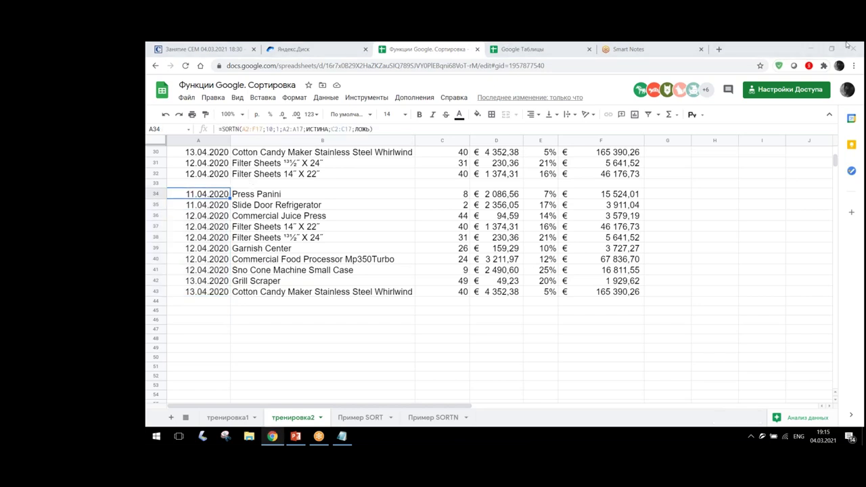
key("Down")
key("Down")
left_click(207, 195)
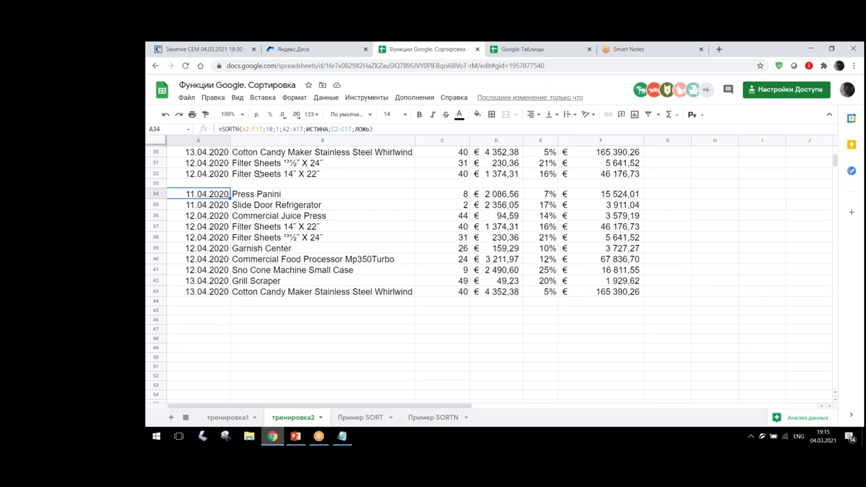
Reduce the A34 SORTN row count from 10 to 5.
left_click(270, 129)
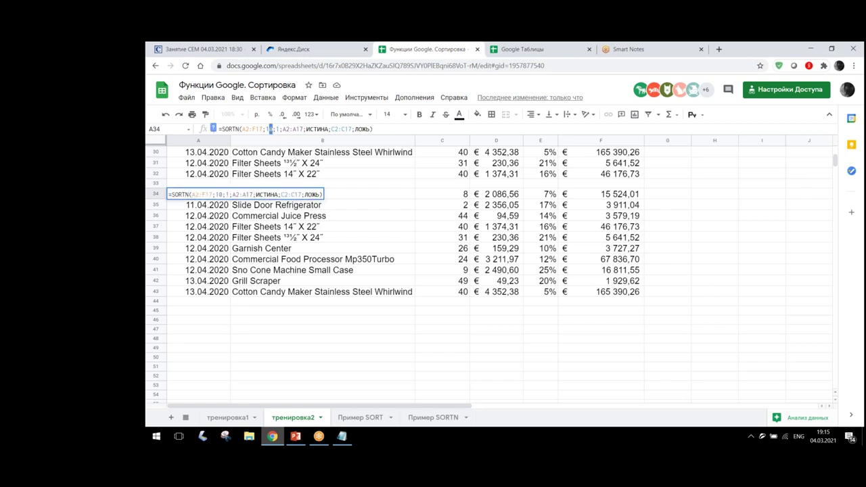
double_click(269, 129)
type("5")
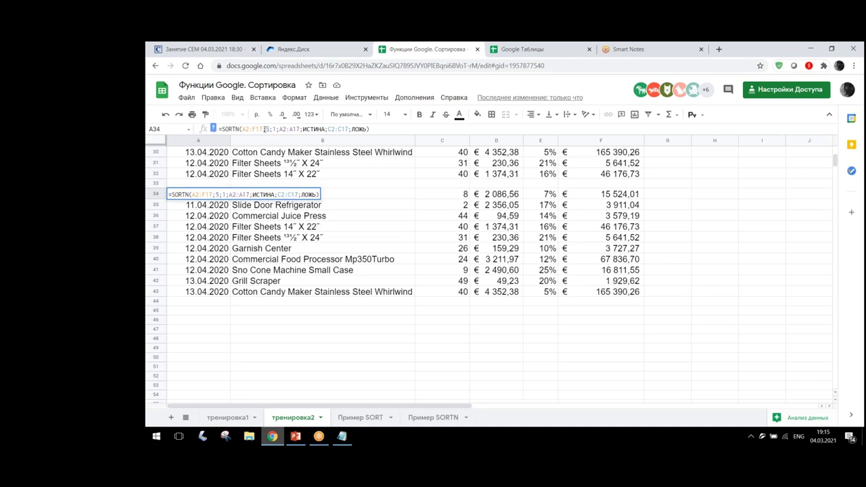
key("Return")
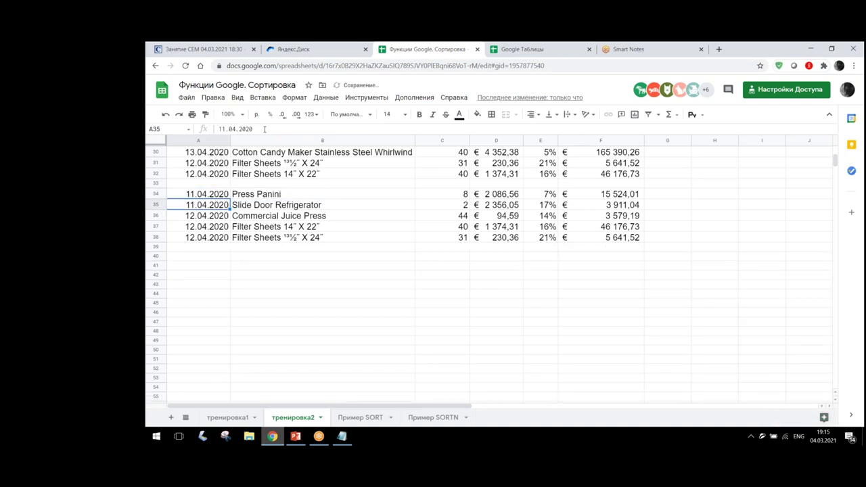
Start retyping the A34 tie-mode argument as 0.
left_click(229, 195)
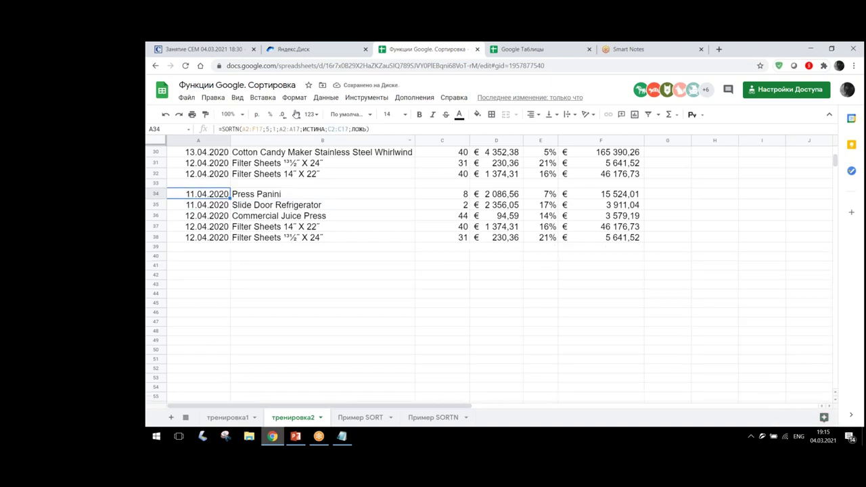
left_click(275, 128)
type("0")
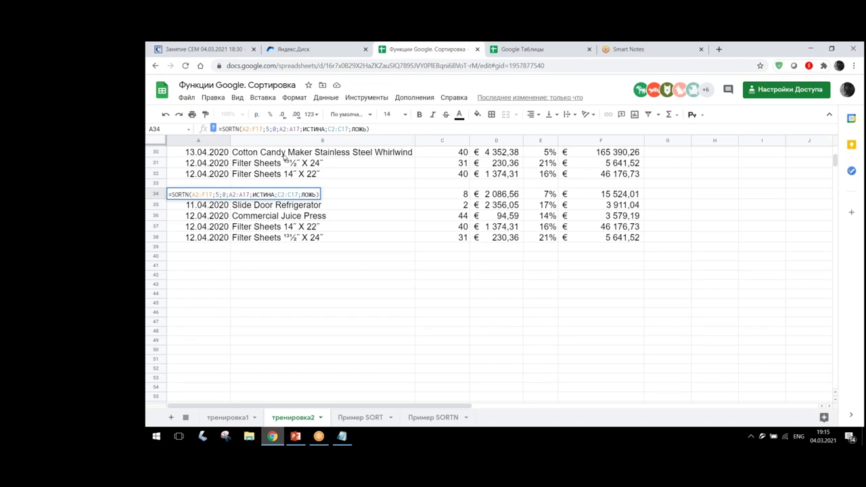
Commit tie mode 0 and select the results to count the rows.
key("Return")
left_click(209, 196)
left_click_drag(219, 197, 219, 244)
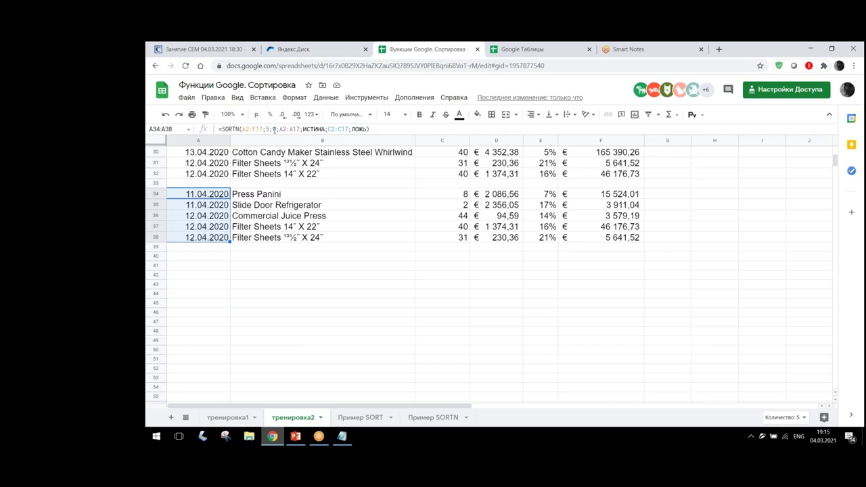
Switch the tie mode to 1, removing an accidental line break, and reselect the five rows.
left_click(274, 129)
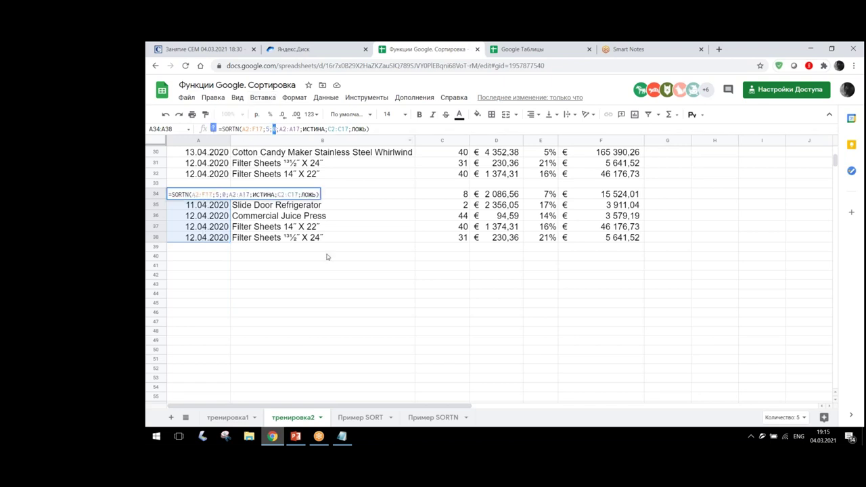
type("1")
key("ctrl+Return")
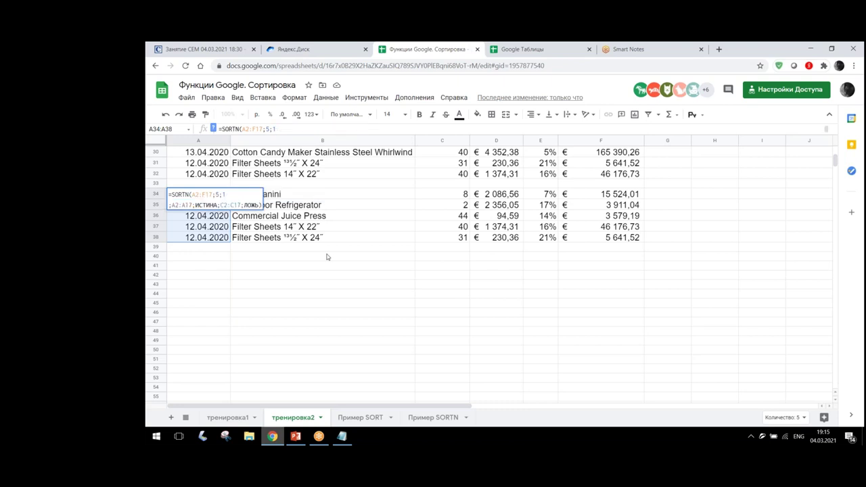
key("BackSpace")
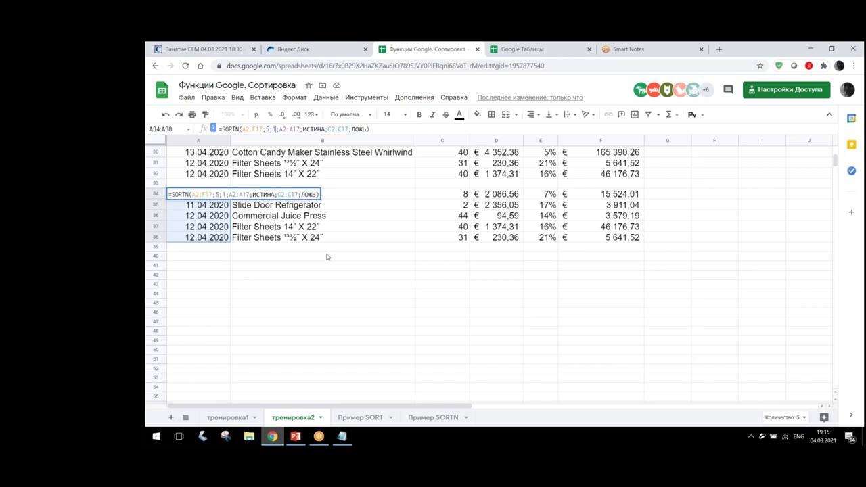
key("Return")
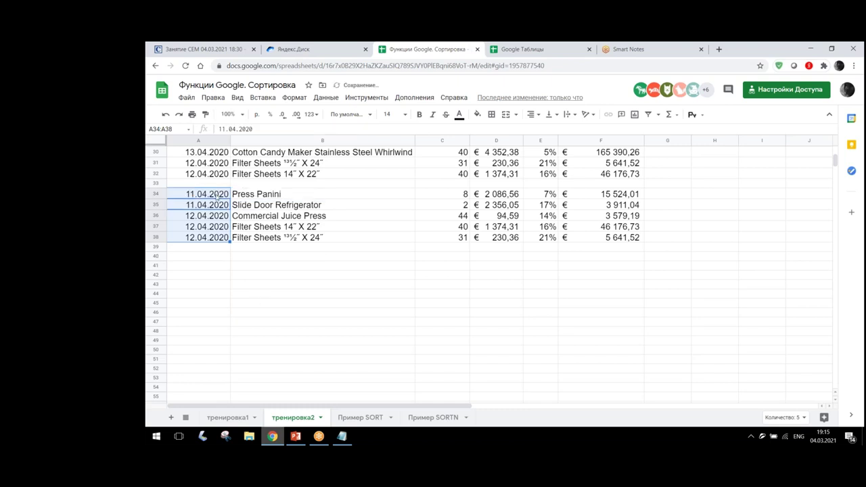
left_click_drag(214, 195, 210, 243)
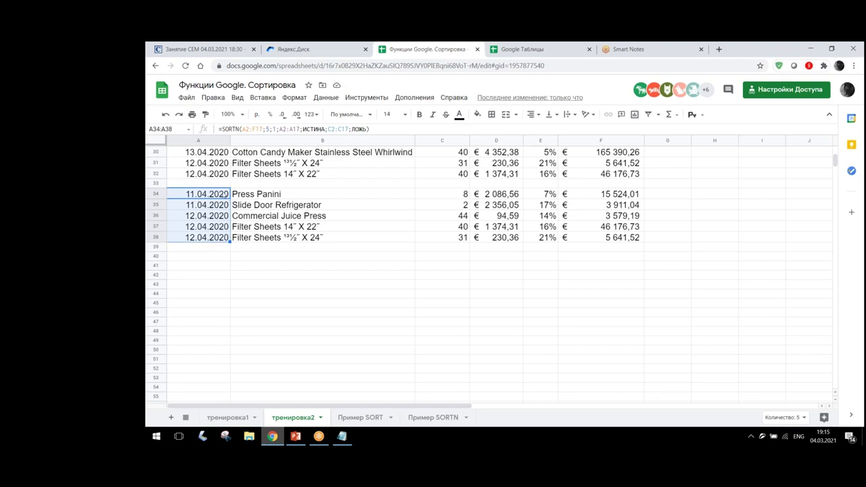
Change the A34 tie mode from 1 to 2 and commit it.
left_click(222, 195)
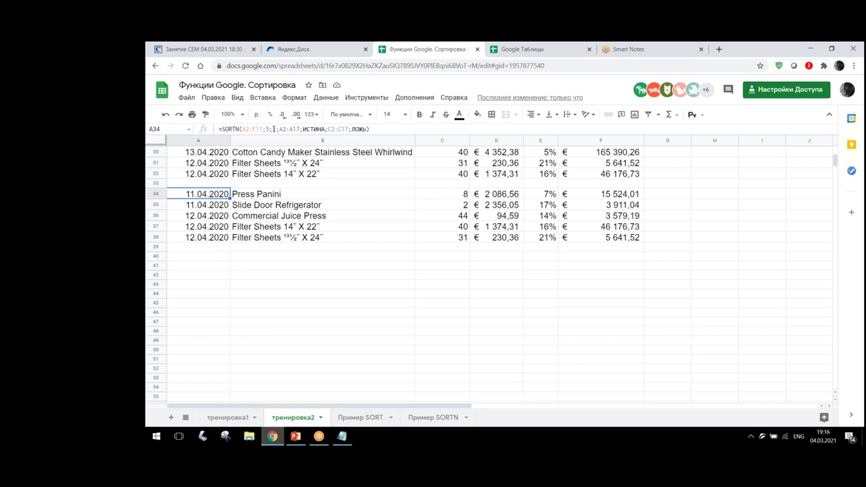
double_click(274, 128)
type("2")
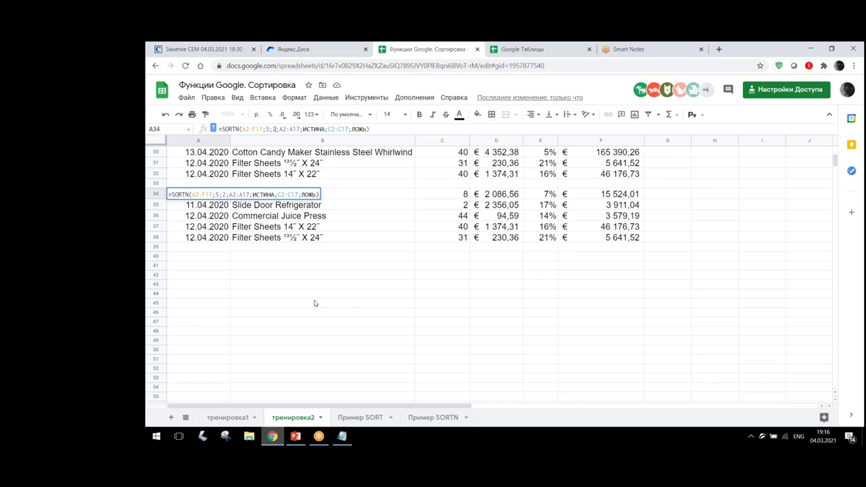
key("Return")
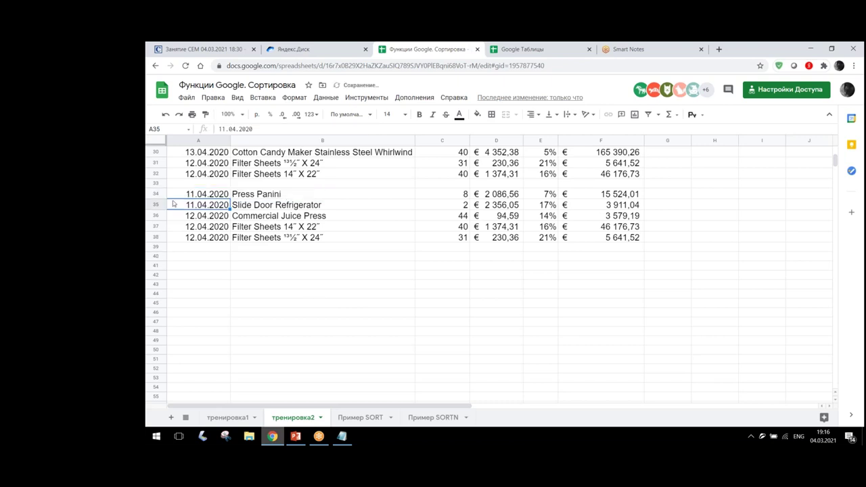
left_click(201, 197)
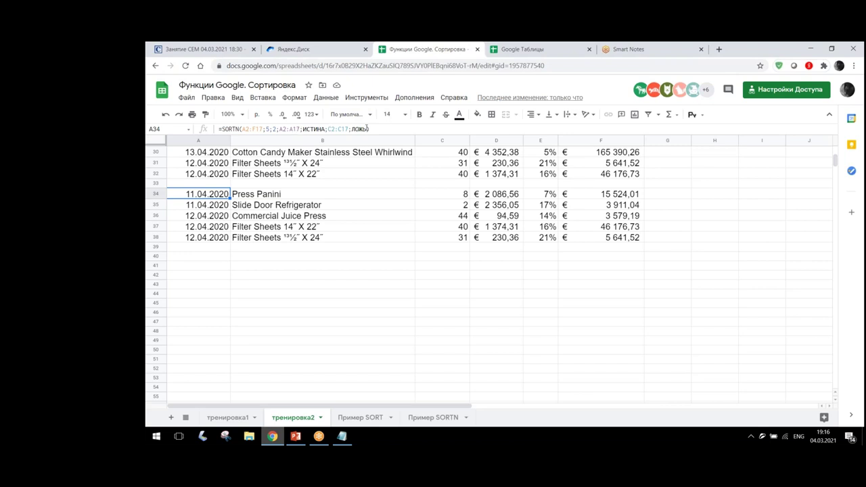
Delete ';C2:C17;ЛОЖЬ' so A34 reads =SORTN(A2:F17;5;2;A2:A17;ИСТИНА).
left_click_drag(367, 129, 327, 128)
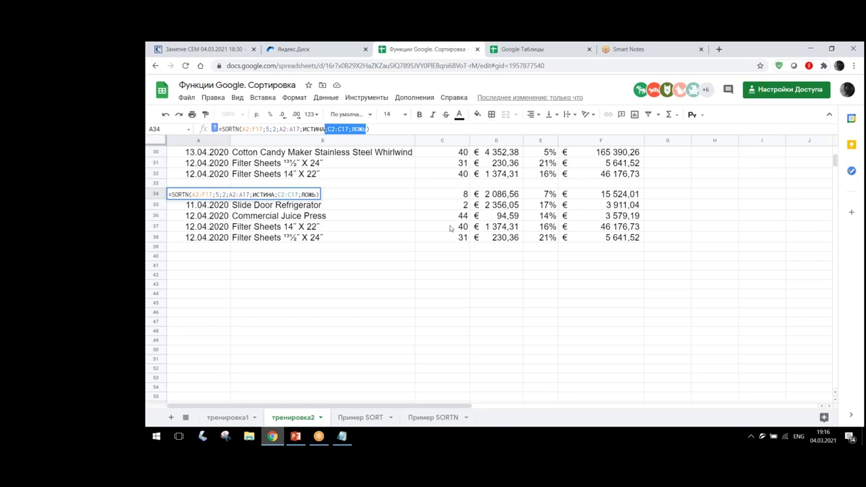
key("BackSpace")
type("(")
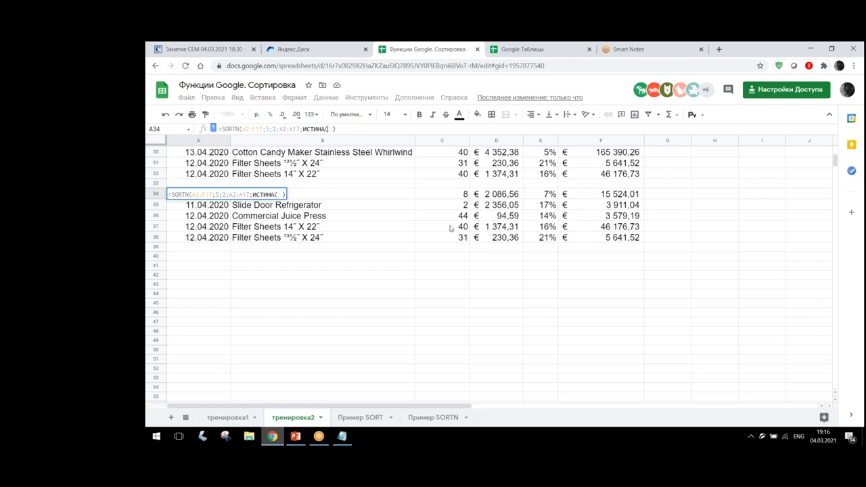
key("BackSpace")
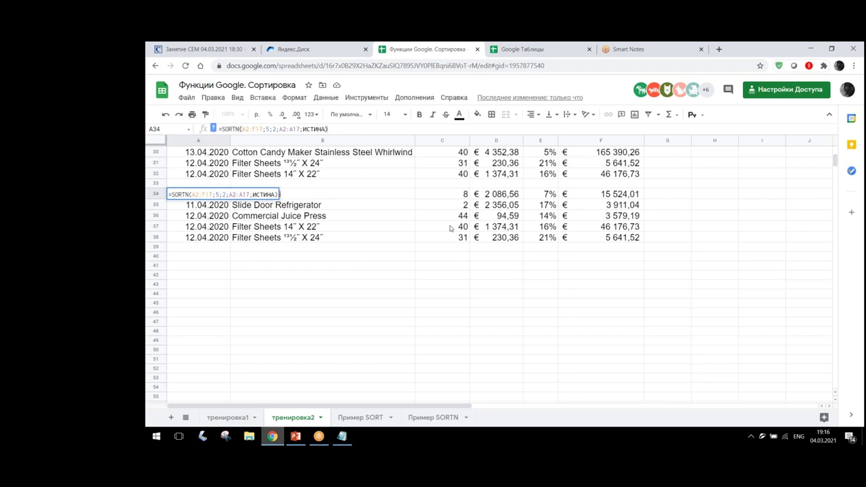
key("Return")
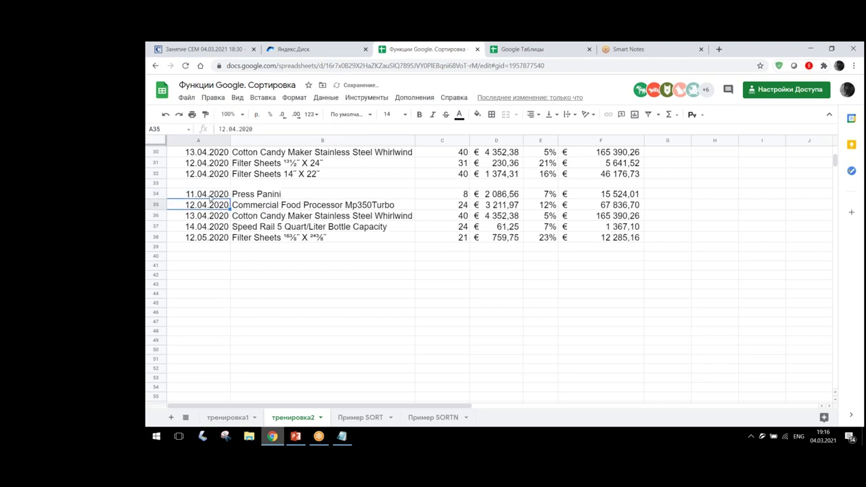
Reselect cell A34 and reopen its SORTN formula for editing.
left_click(212, 194)
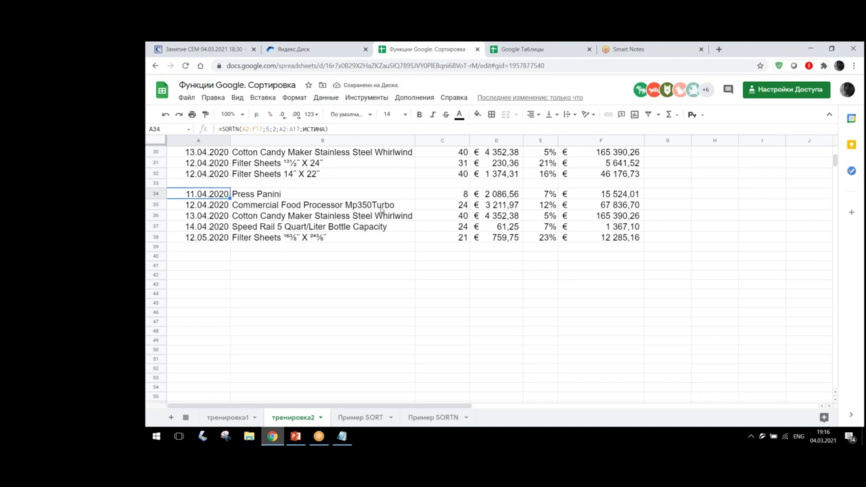
triple_click(351, 127)
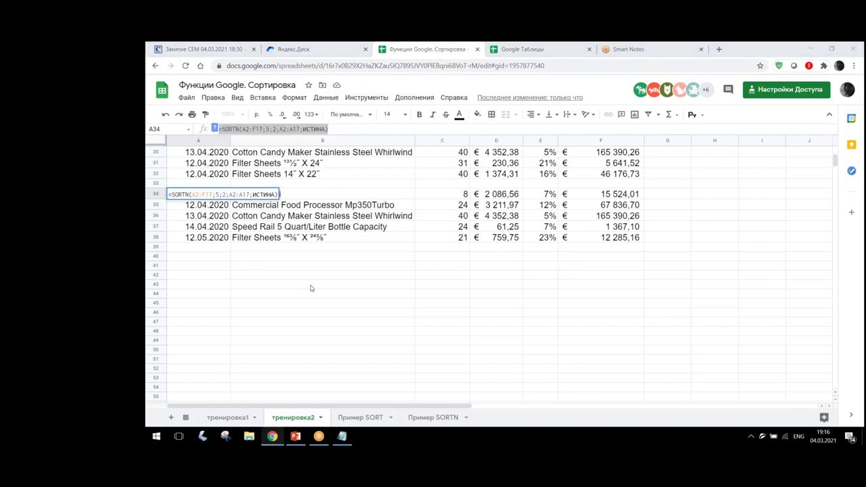
left_click(237, 188)
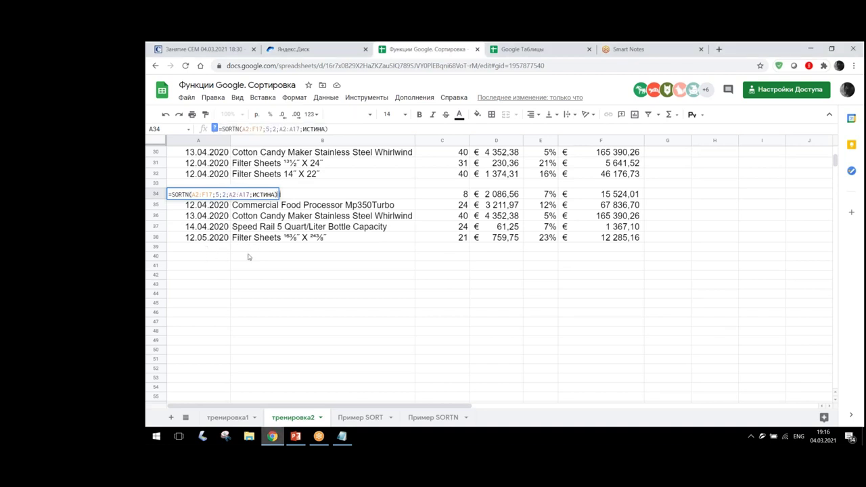
key("Escape")
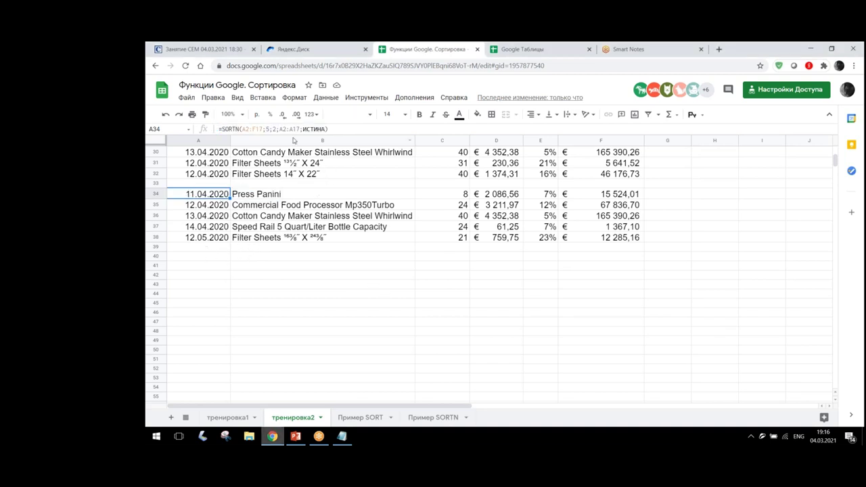
left_click(339, 129)
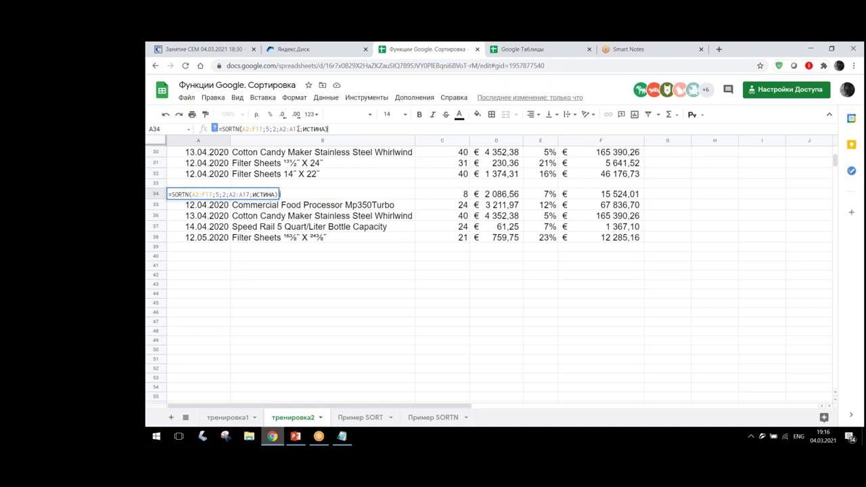
Set the SORTN tie mode to 0 and count the resulting rows.
double_click(274, 128)
left_click(274, 128)
key("Return")
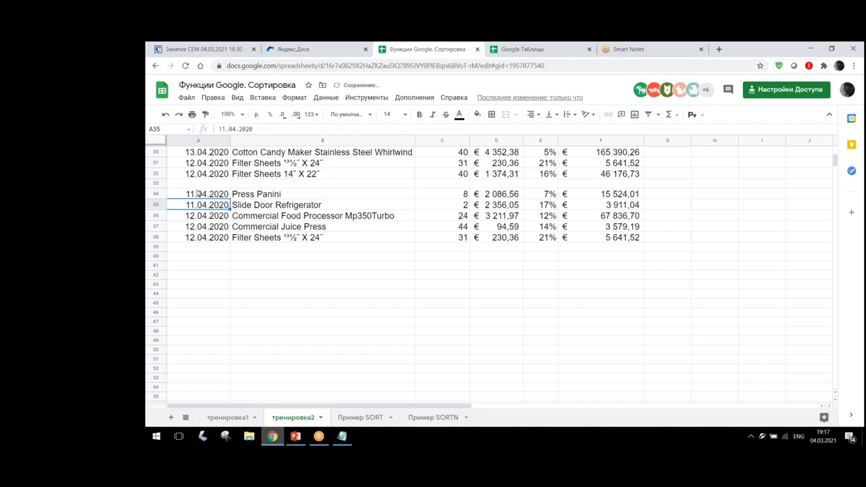
left_click_drag(199, 194, 200, 241)
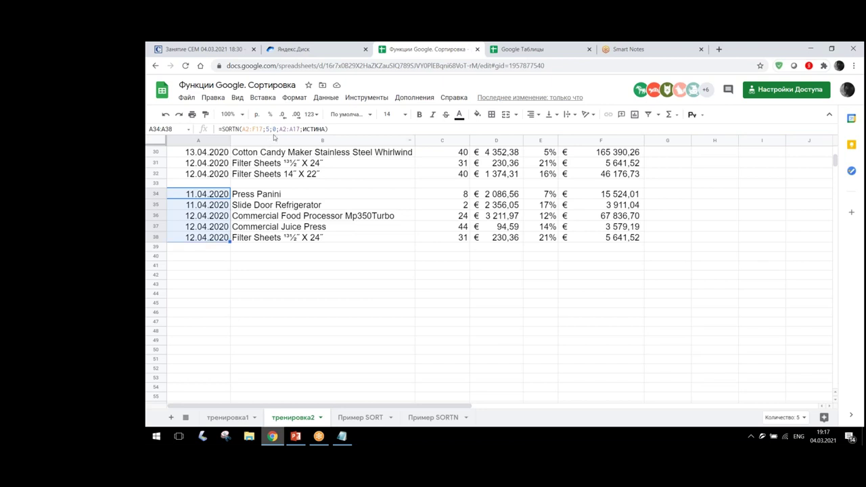
Change the tie mode to 1 so all ties with the fifth row appear (8 rows).
left_click_drag(279, 128, 326, 128)
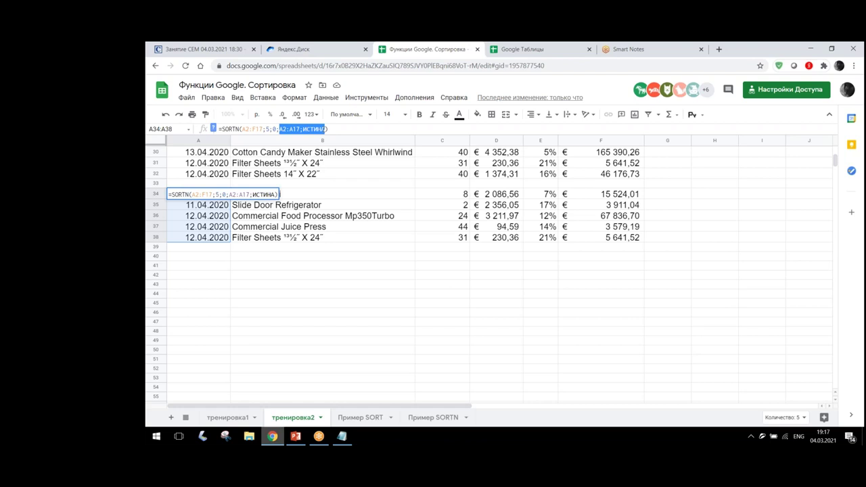
double_click(275, 129)
left_click(275, 128)
type("1")
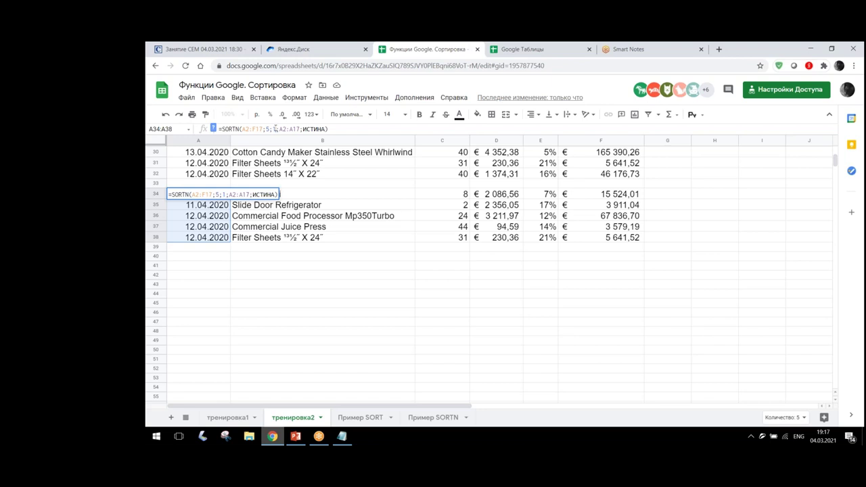
key("Return")
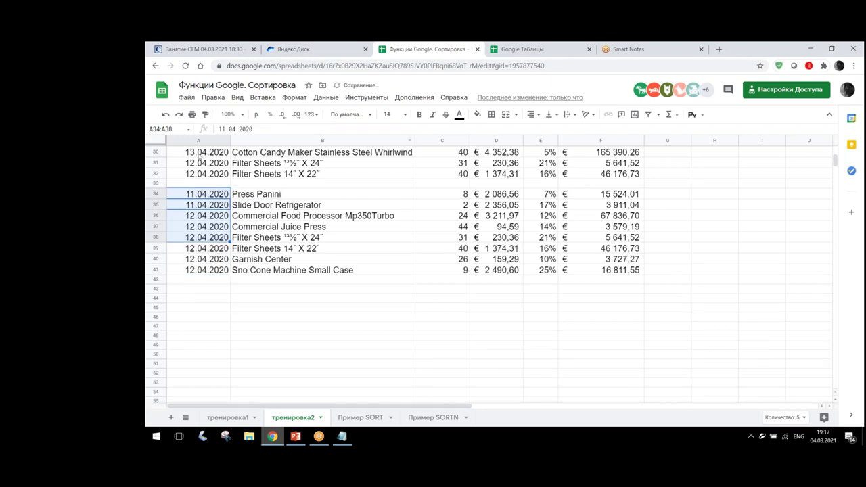
Count the eight mode-1 rows, then change the tie mode to 2 for one row per date.
left_click(206, 195)
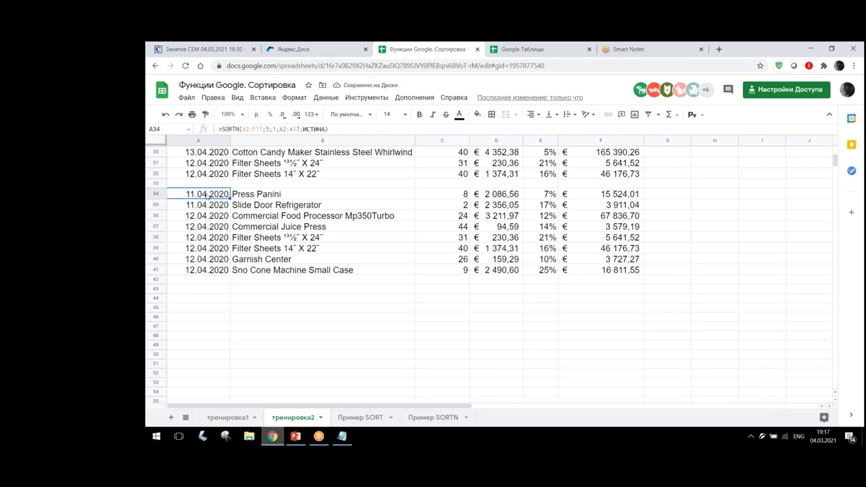
left_click_drag(206, 195, 207, 207)
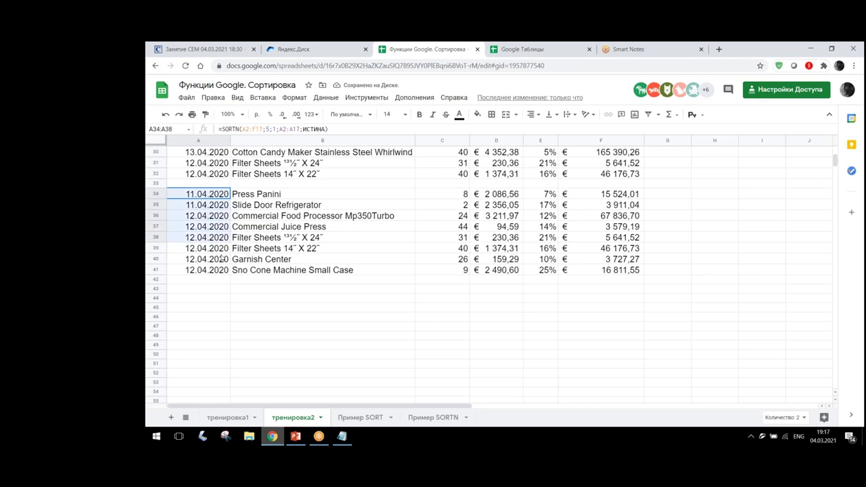
left_click_drag(208, 211, 226, 198)
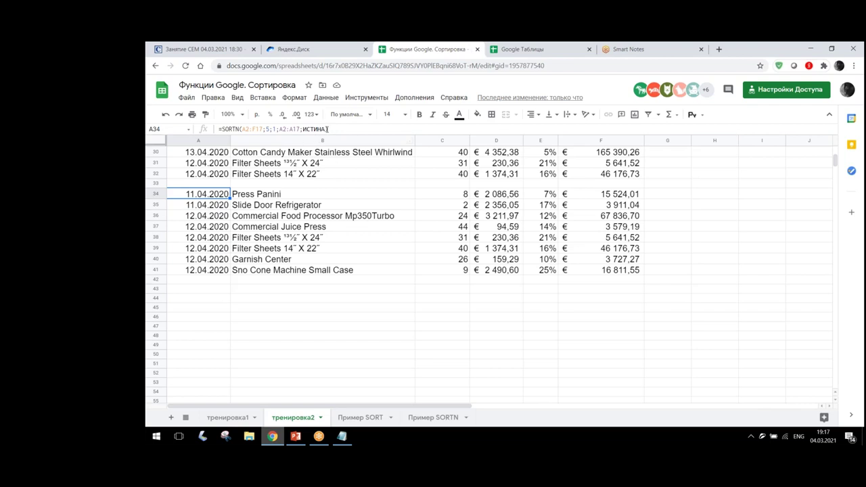
double_click(277, 129)
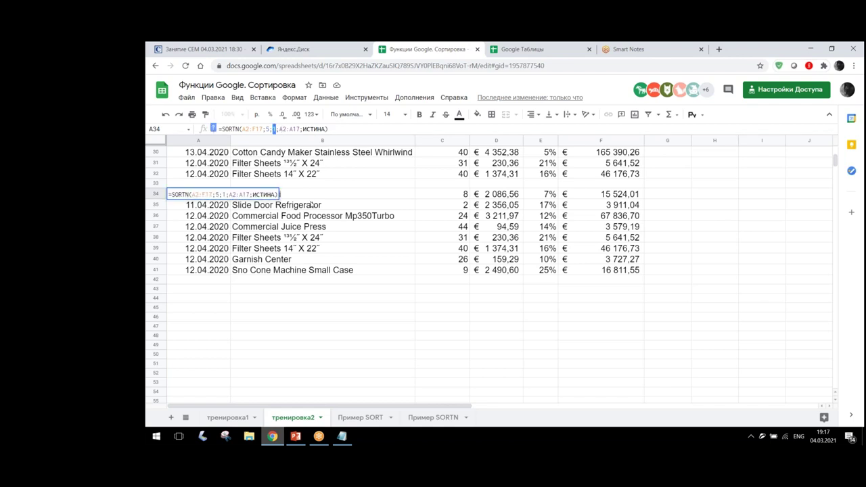
type("2")
key("Return")
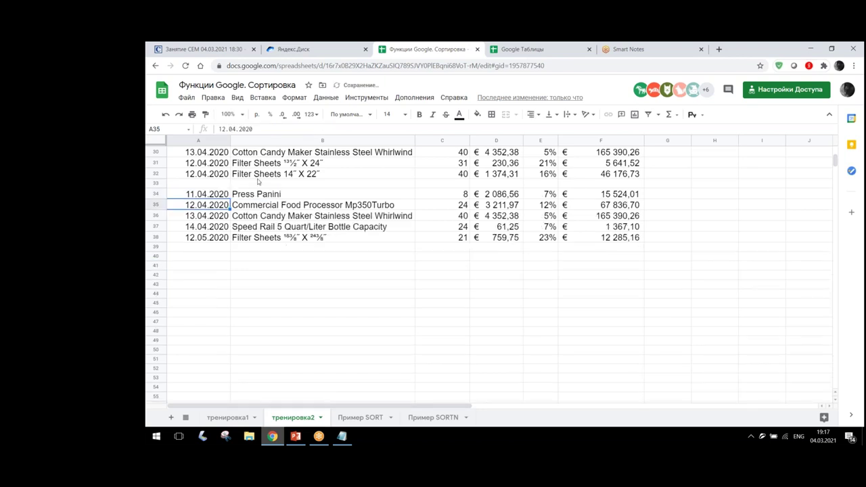
left_click(206, 197)
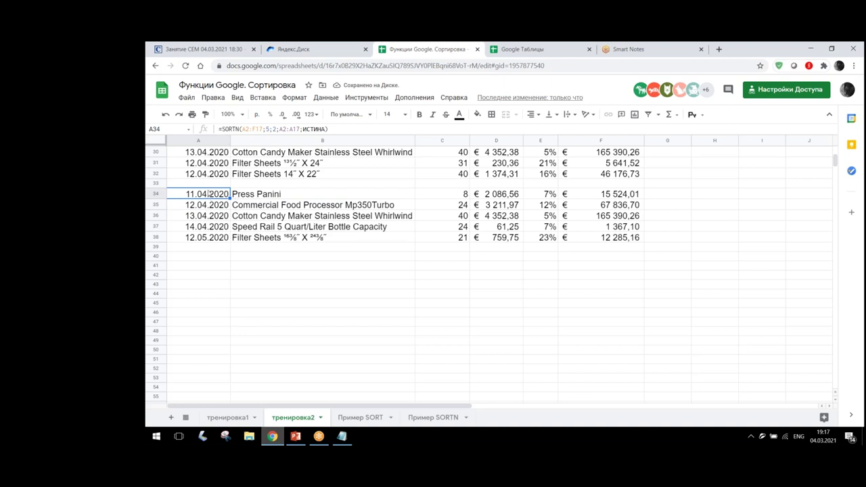
Count the five mode-2 rows, then replace tie mode 2 with 3, filling rows 34–48.
left_click_drag(210, 194, 218, 230)
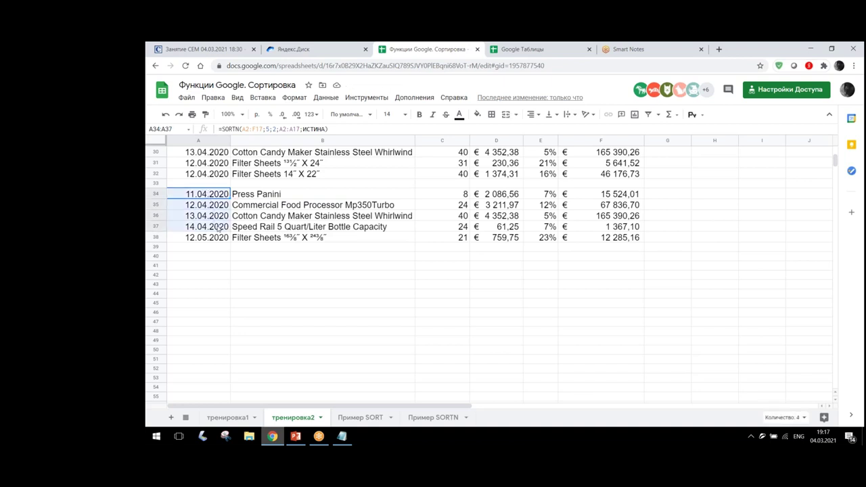
left_click_drag(218, 228, 220, 239)
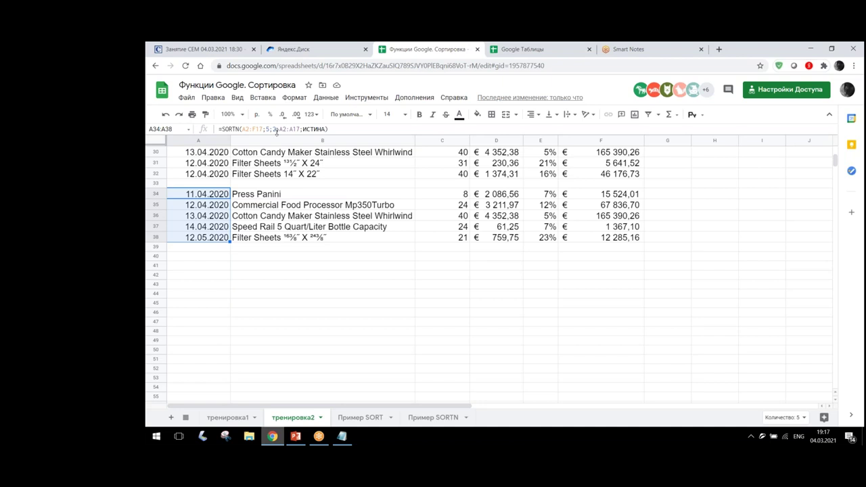
left_click(275, 128)
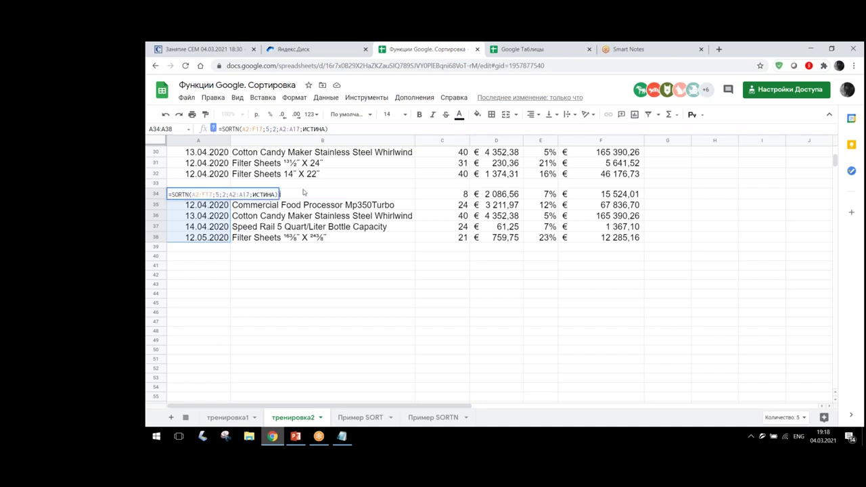
key("BackSpace")
type("3")
key("Return")
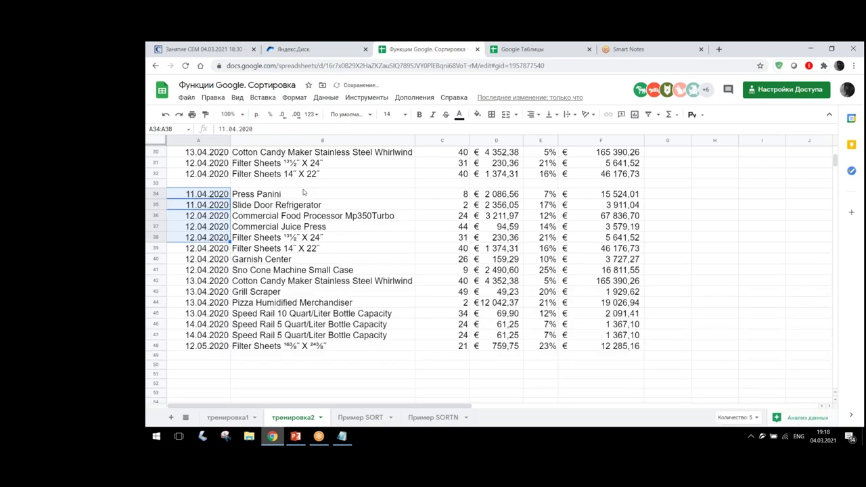
left_click(194, 195)
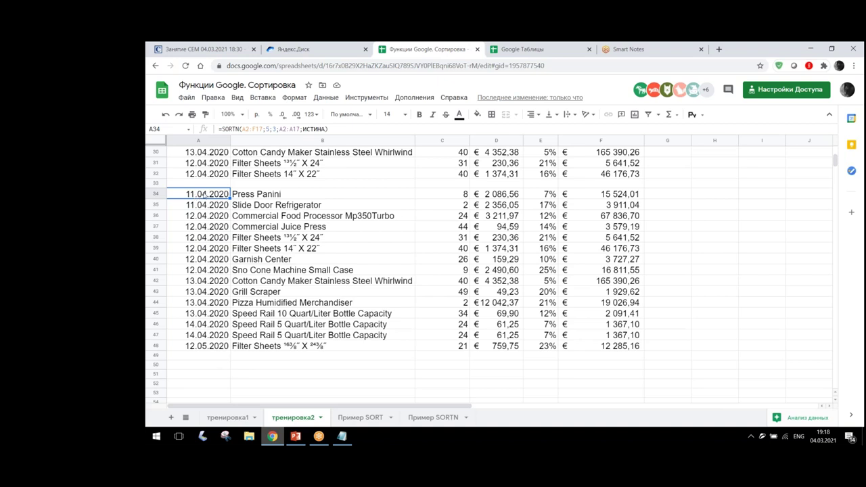
left_click_drag(205, 196, 204, 208)
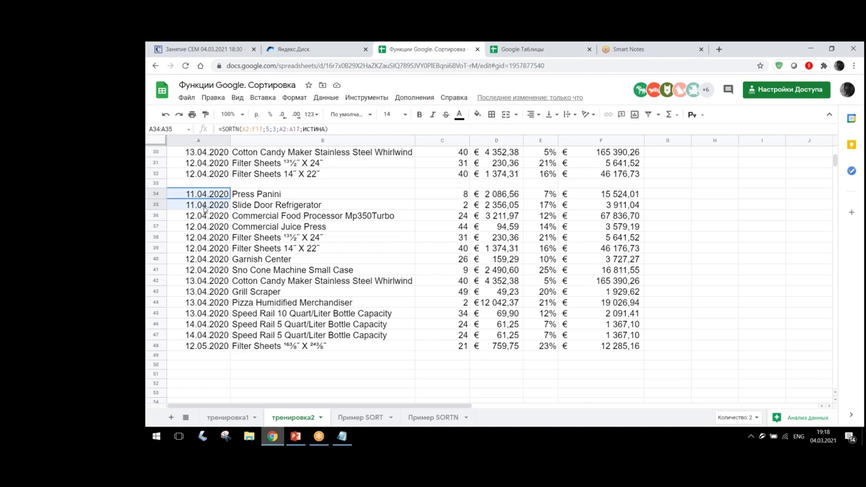
left_click_drag(203, 216, 206, 315)
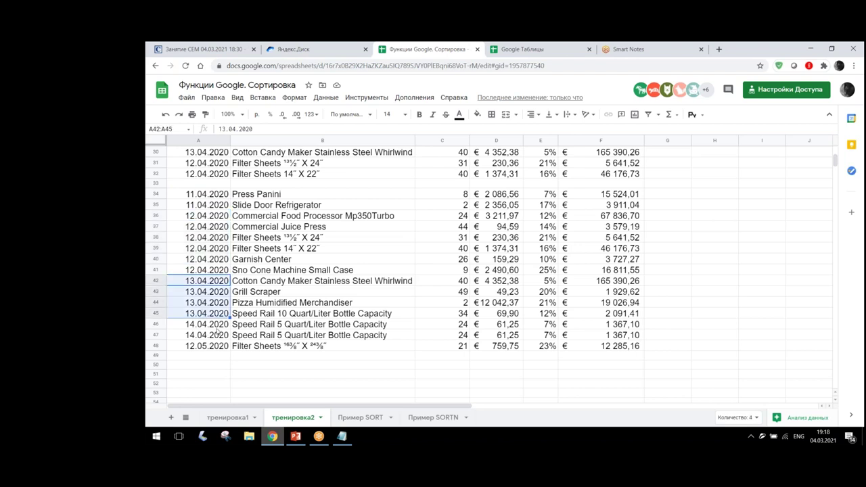
left_click_drag(217, 326, 215, 337)
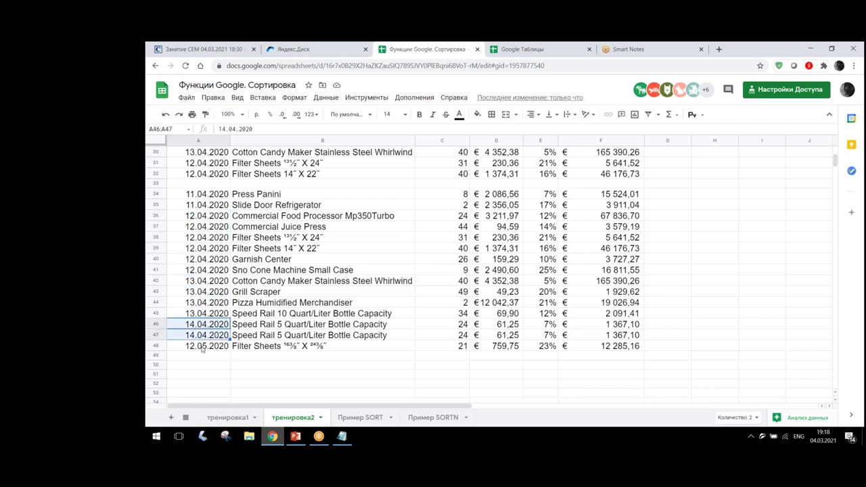
left_click(202, 348)
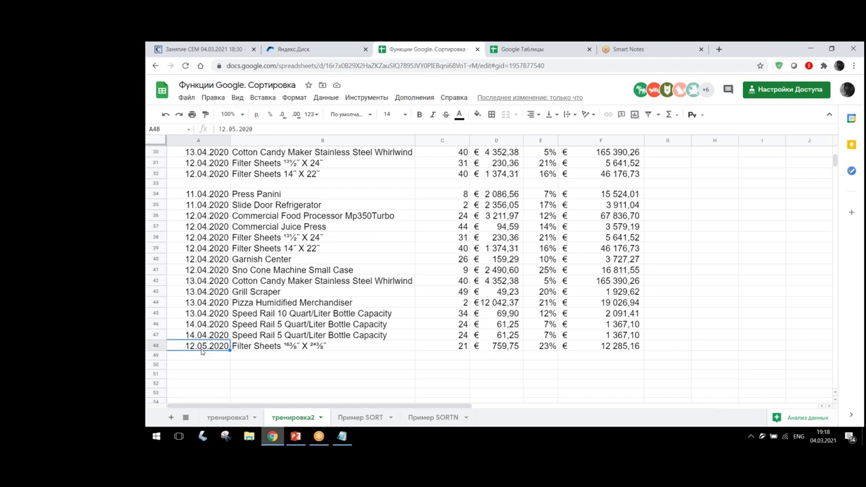
left_click(208, 195)
left_click(202, 219)
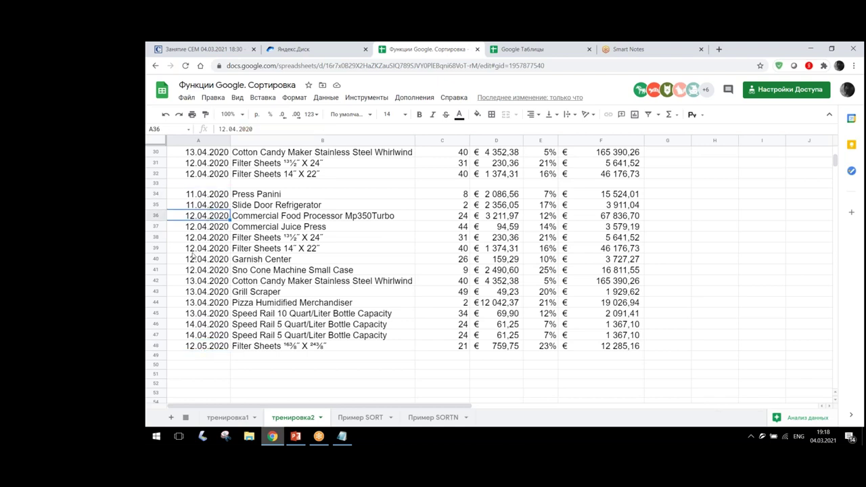
left_click(197, 282)
left_click_drag(199, 324, 211, 334)
left_click(201, 347)
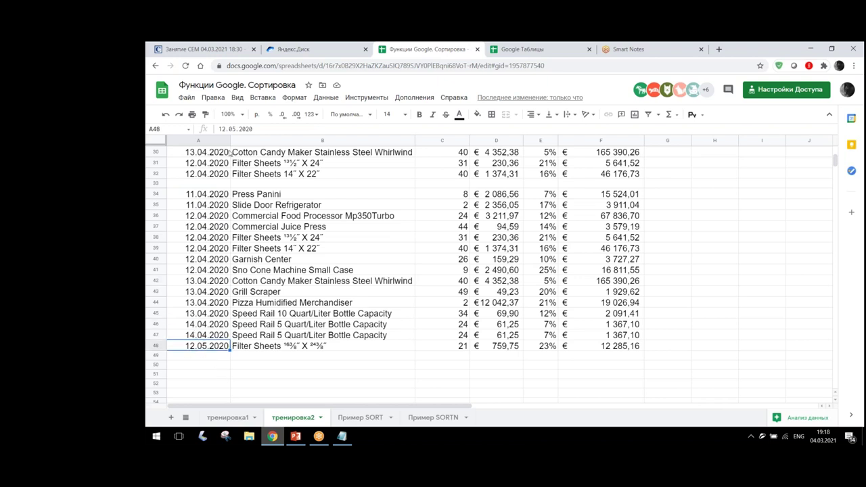
scroll(197, 287, "up", 5)
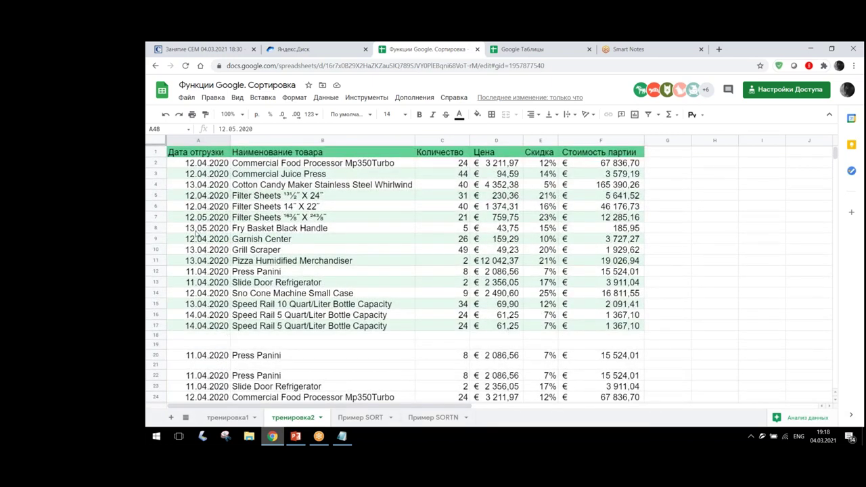
left_click(156, 228)
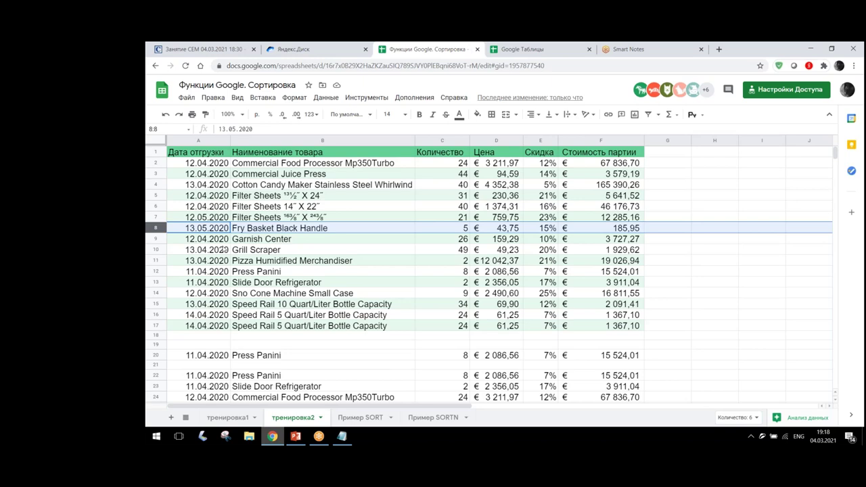
scroll(222, 258, "down", 1)
scroll(222, 258, "down", 3)
scroll(223, 282, "down", 4)
scroll(223, 282, "up", 2)
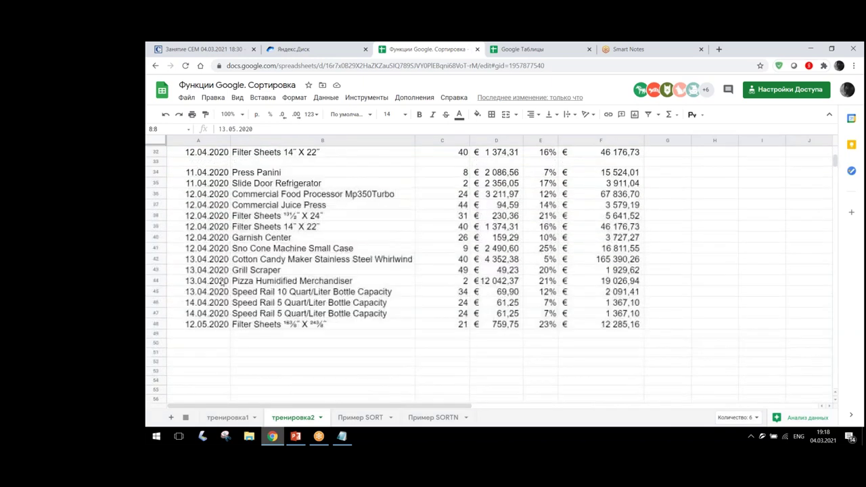
left_click(211, 173)
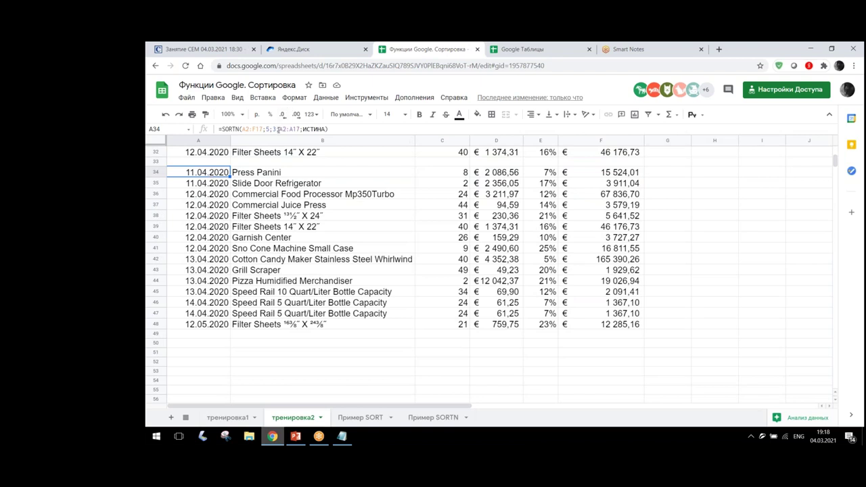
left_click(274, 129)
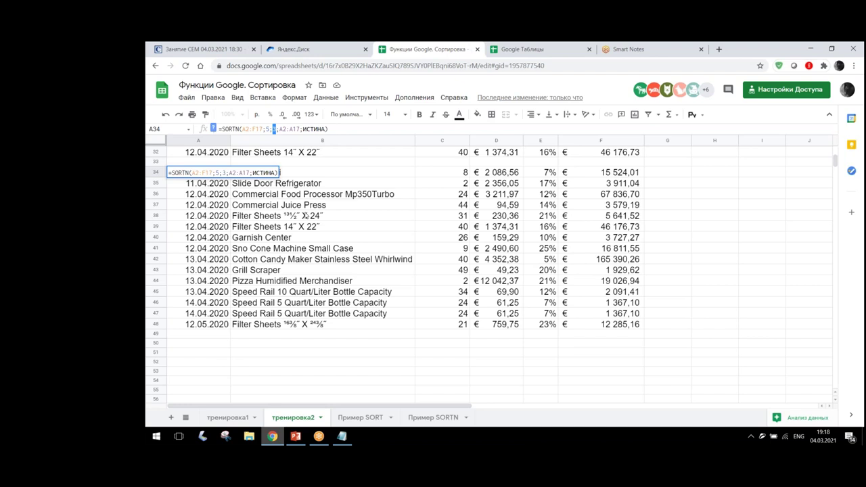
type("0")
key("Return")
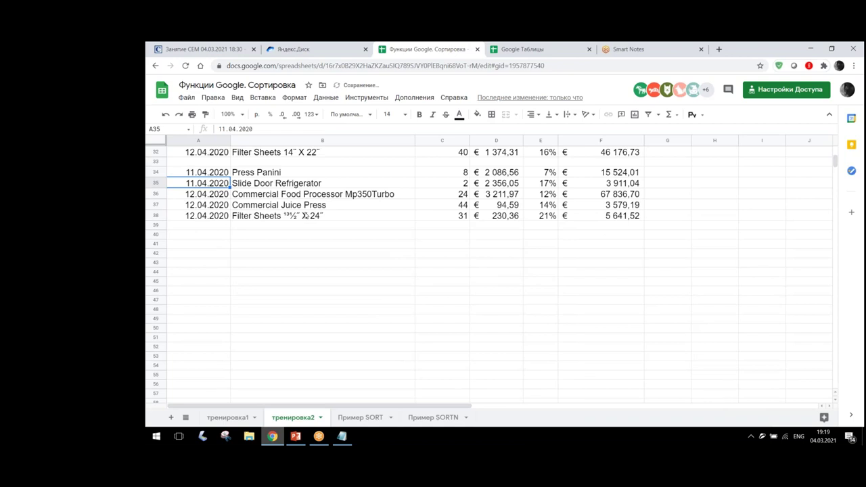
left_click(228, 173)
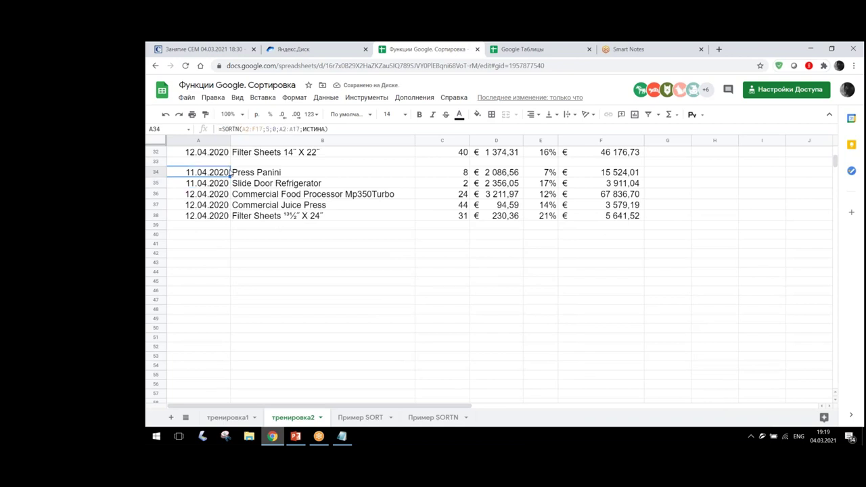
double_click(275, 128)
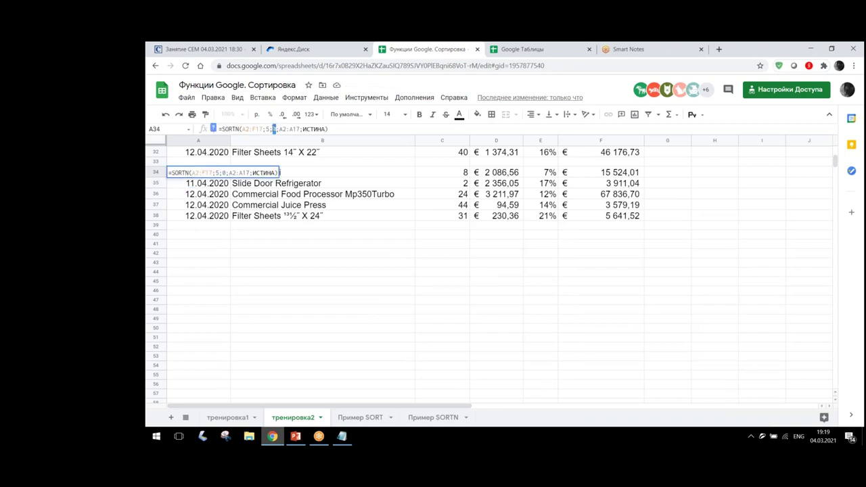
type("1")
key("Return")
left_click(211, 174)
double_click(275, 128)
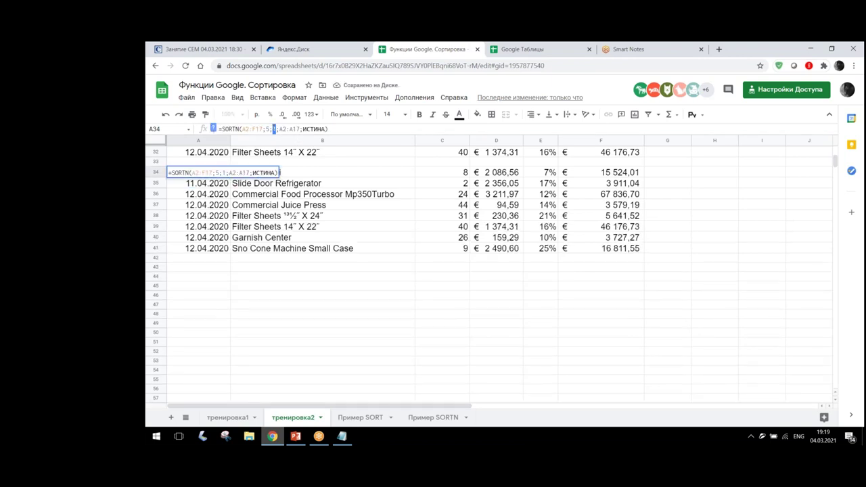
left_click(274, 129)
key("Return")
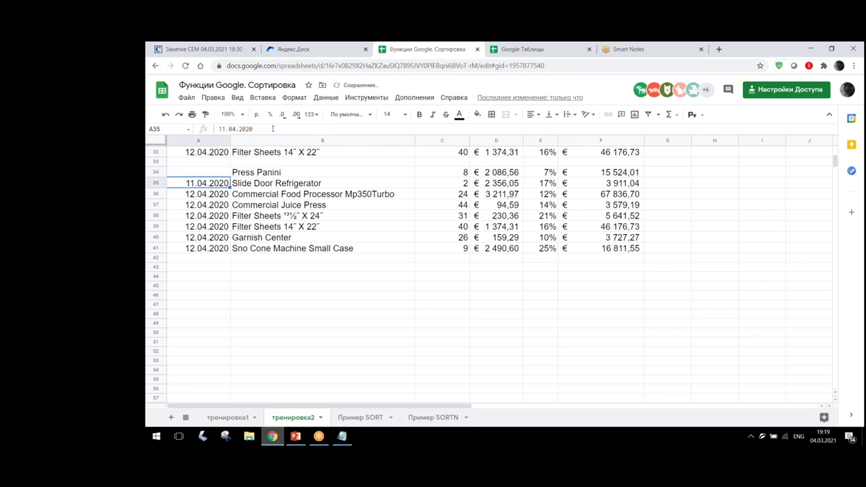
left_click(212, 173)
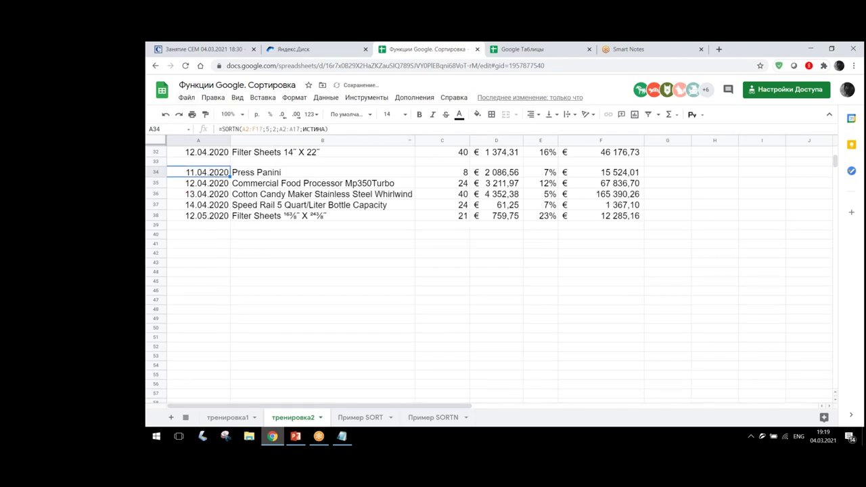
double_click(275, 129)
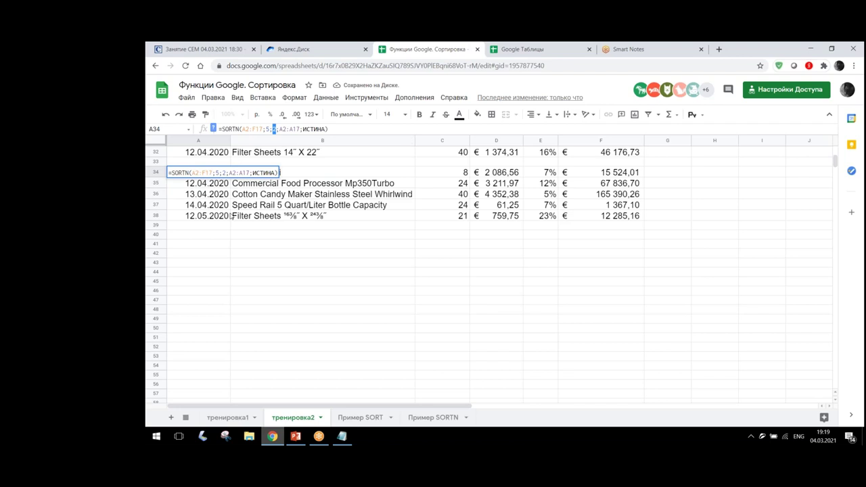
type("3")
key("Return")
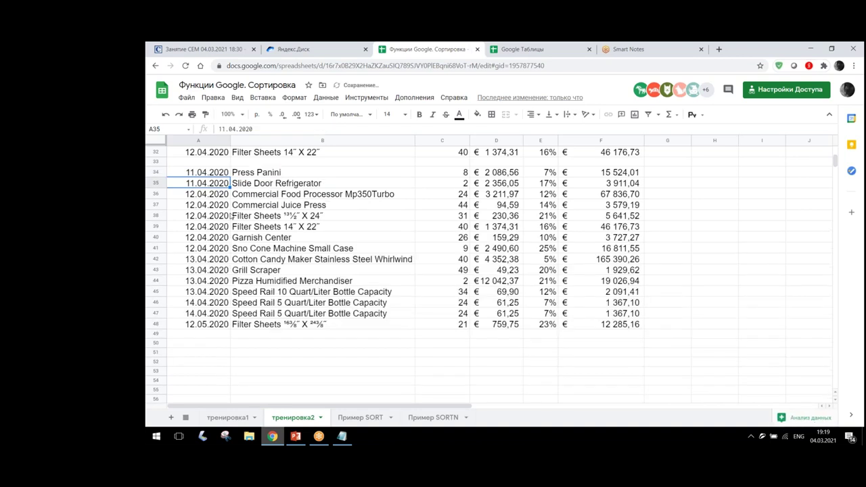
left_click(193, 174)
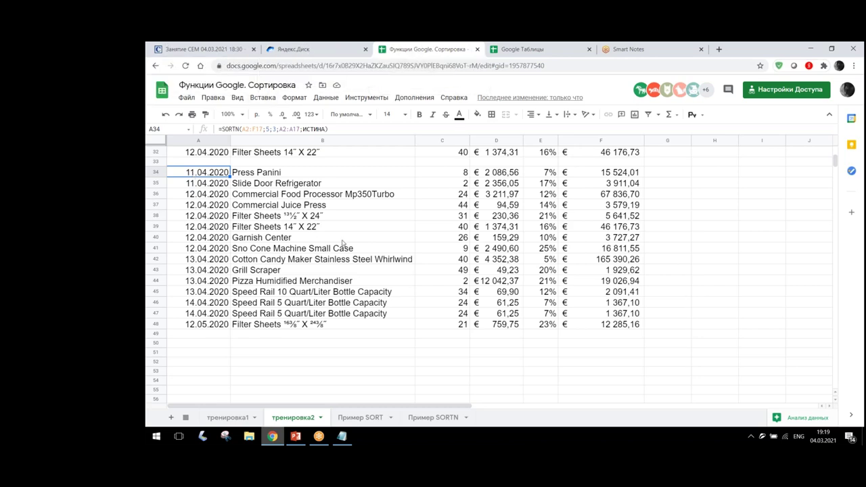
scroll(342, 244, "up", 5)
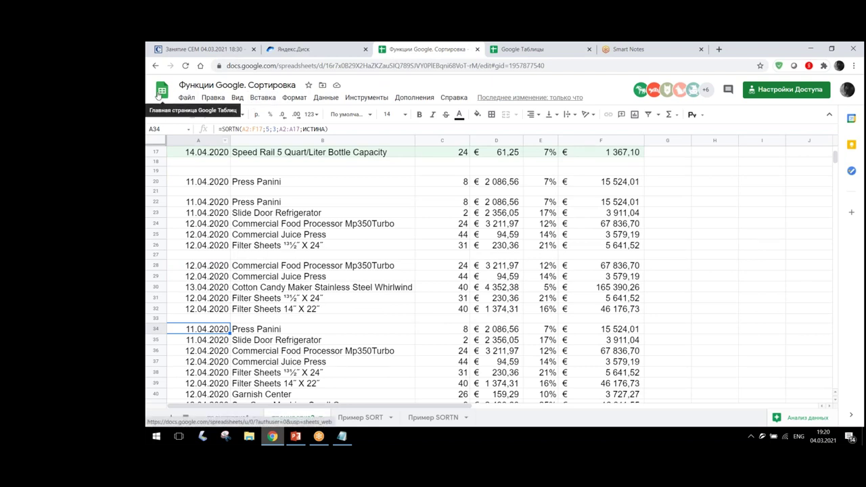
left_click(161, 91)
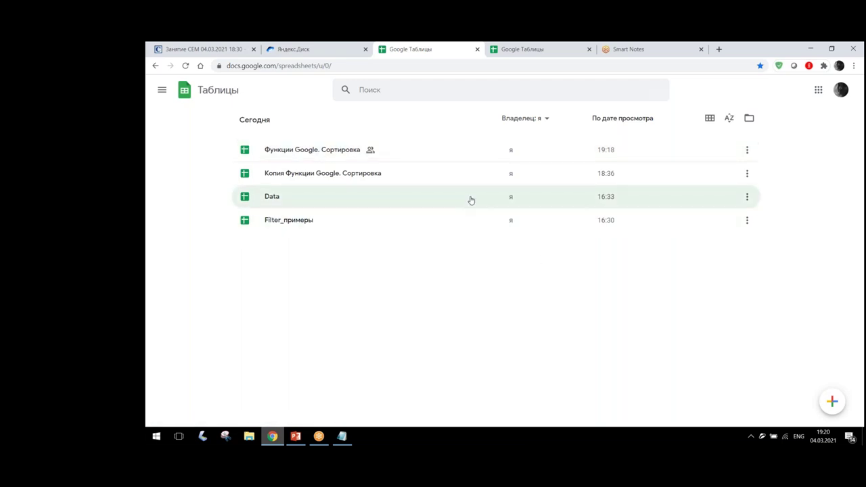
Switch to the PowerPoint deck showing the SORTN syntax slide.
left_click(296, 436)
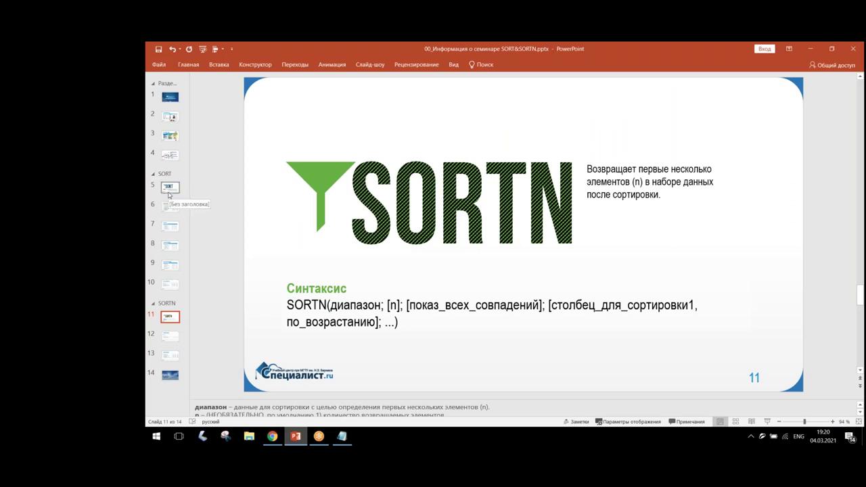
left_click(169, 192)
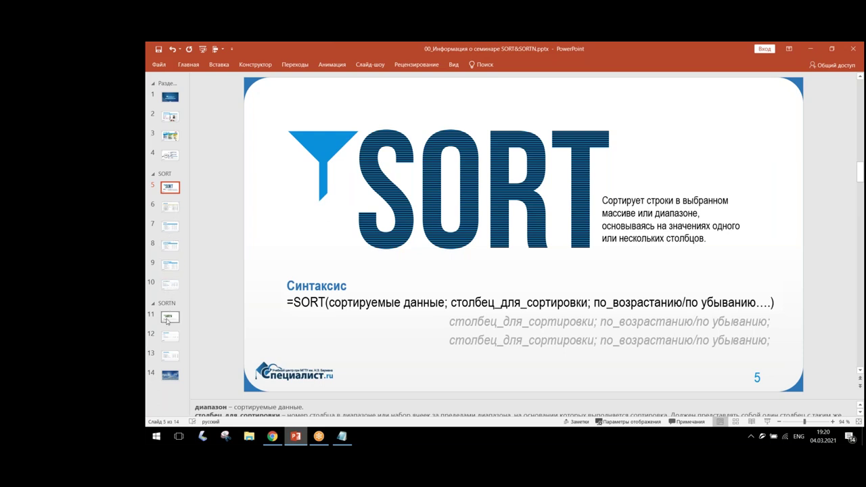
left_click(167, 323)
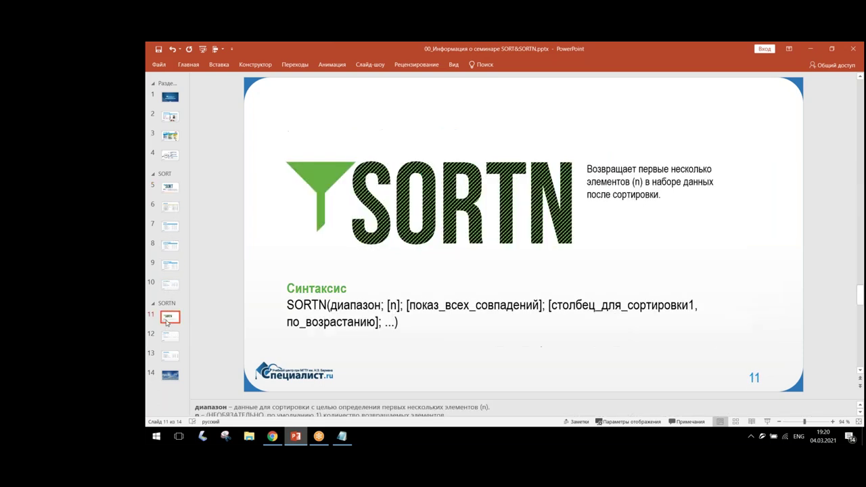